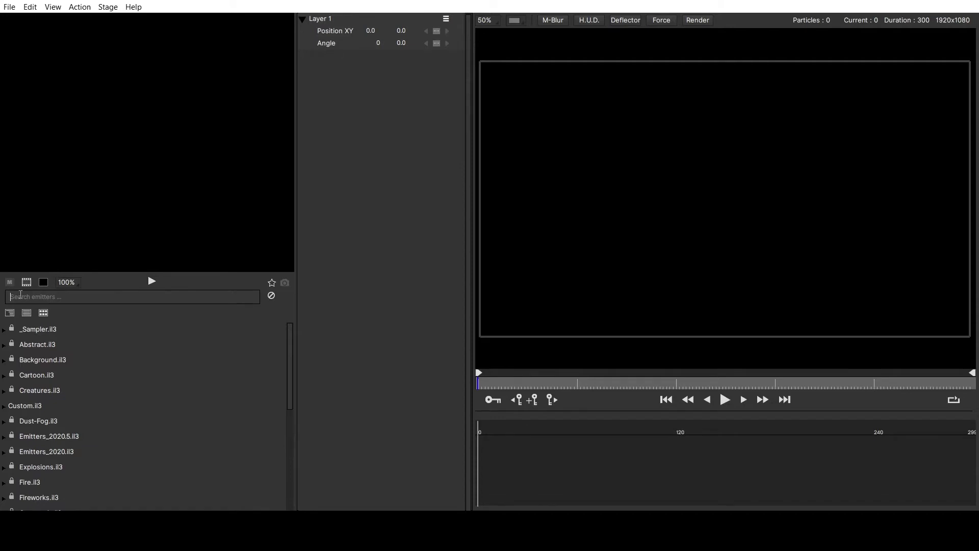
- Search the emitter library for "basic" and add the Basic Emitter at the centre of the stage
{"action": "type", "text": "basic"}
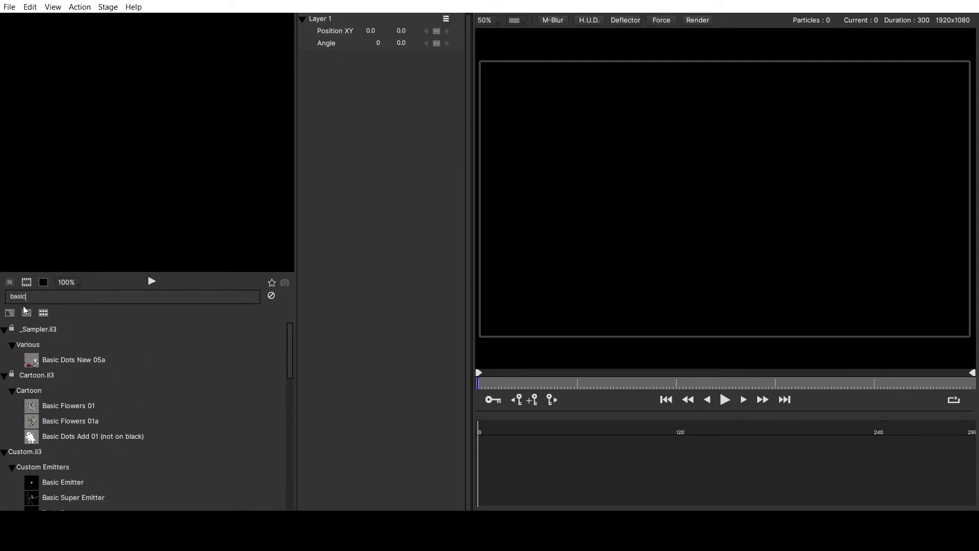
{"action": "left_click", "coordinate": [58, 482]}
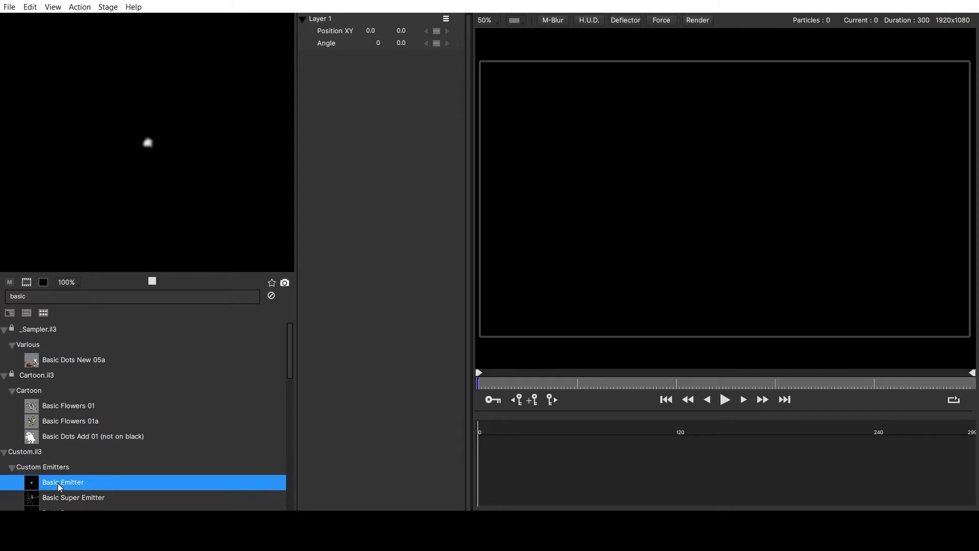
{"action": "double_click", "coordinate": [58, 482]}
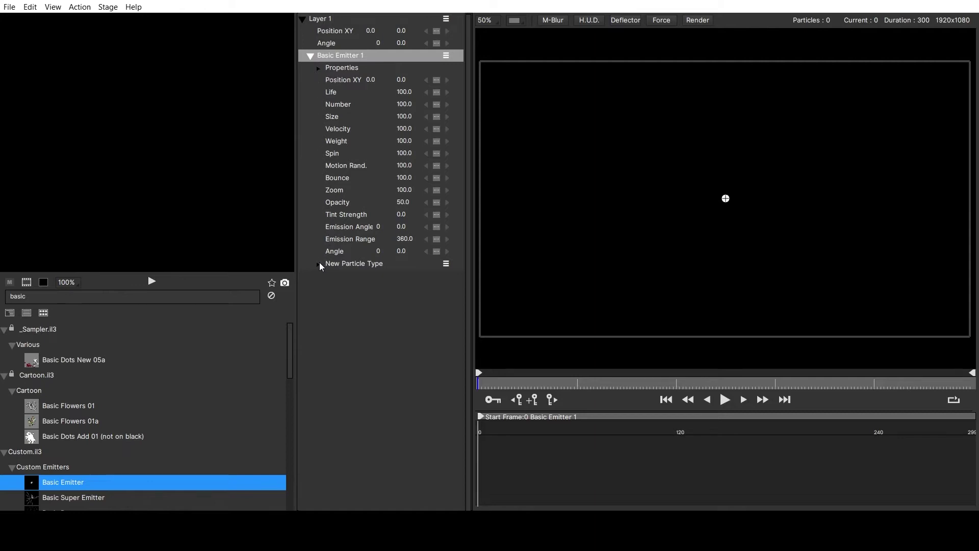
- Replace the shape image of the emitter's New Particle Type with the dark living-room photo
{"action": "left_click", "coordinate": [319, 263]}
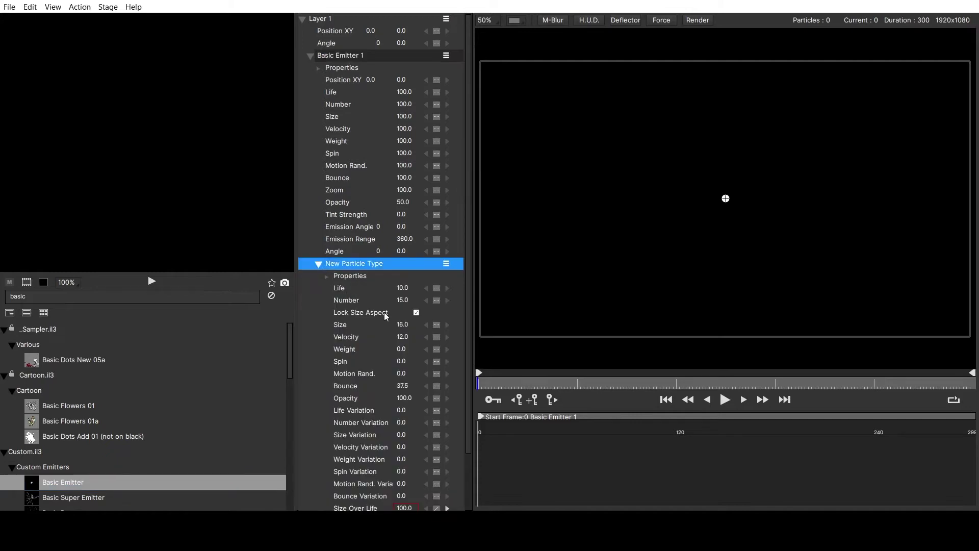
{"action": "left_click", "coordinate": [326, 276]}
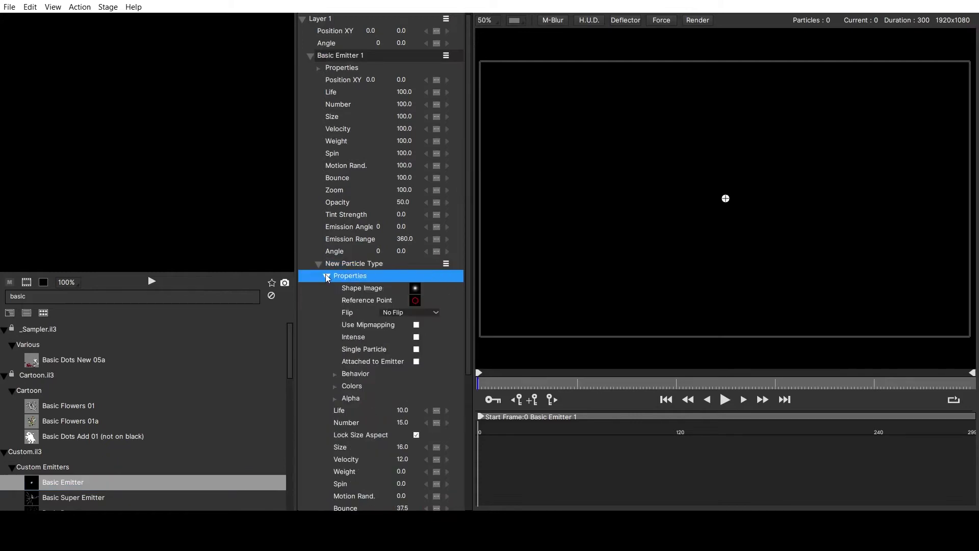
{"action": "left_click", "coordinate": [415, 288]}
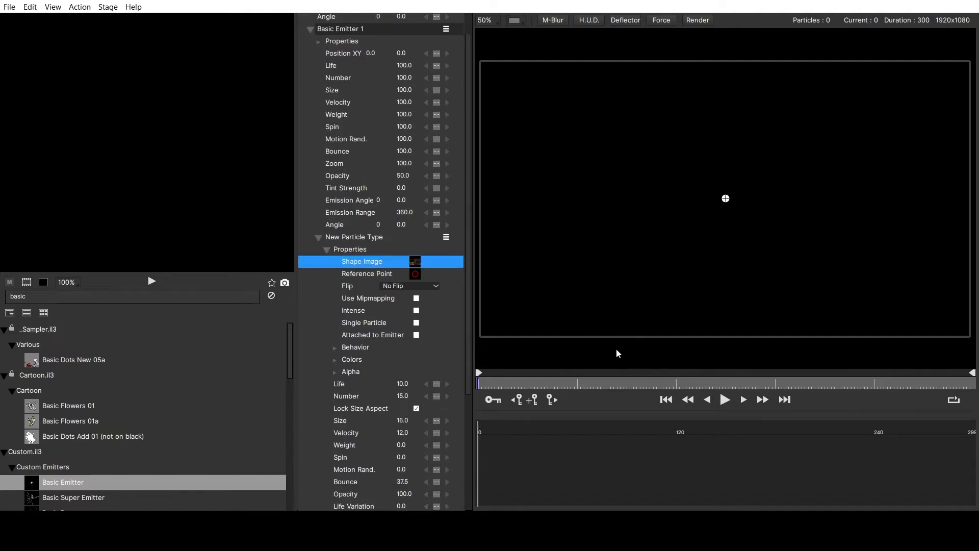
- Set the New Particle Type's velocity to 0 and its size to 106
{"action": "double_click", "coordinate": [402, 432]}
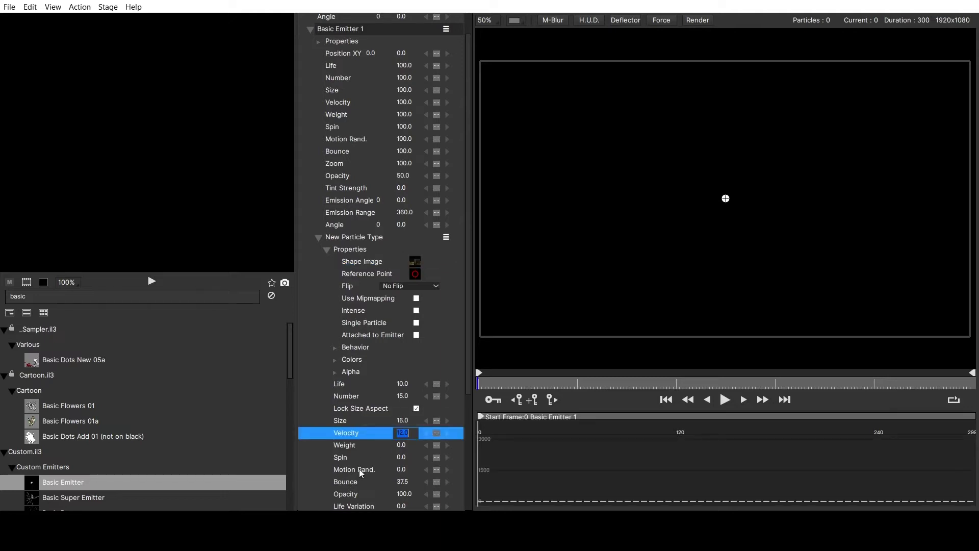
{"action": "type", "text": "0"}
{"action": "left_click", "coordinate": [311, 450]}
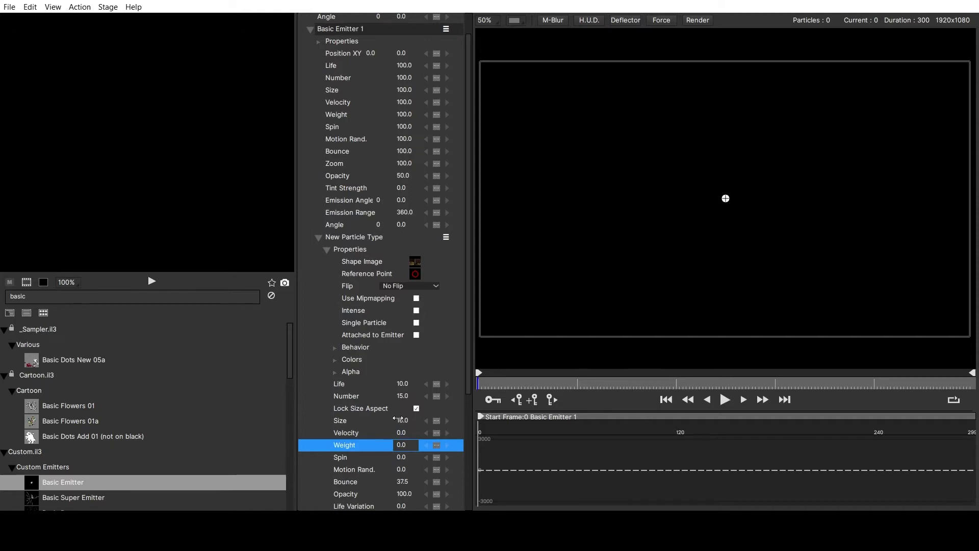
{"action": "left_click_drag", "start_coordinate": [397, 419], "coordinate": [443, 411]}
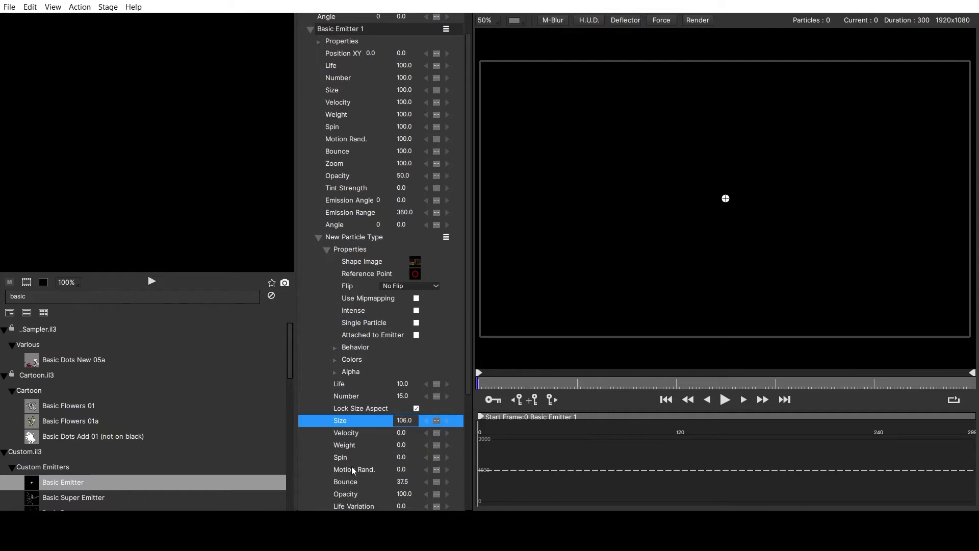
- Set Basic Emitter 1's own zoom to 171 and its size to 287
{"action": "scroll", "coordinate": [374, 451], "scroll_direction": "down", "scroll_amount": 5}
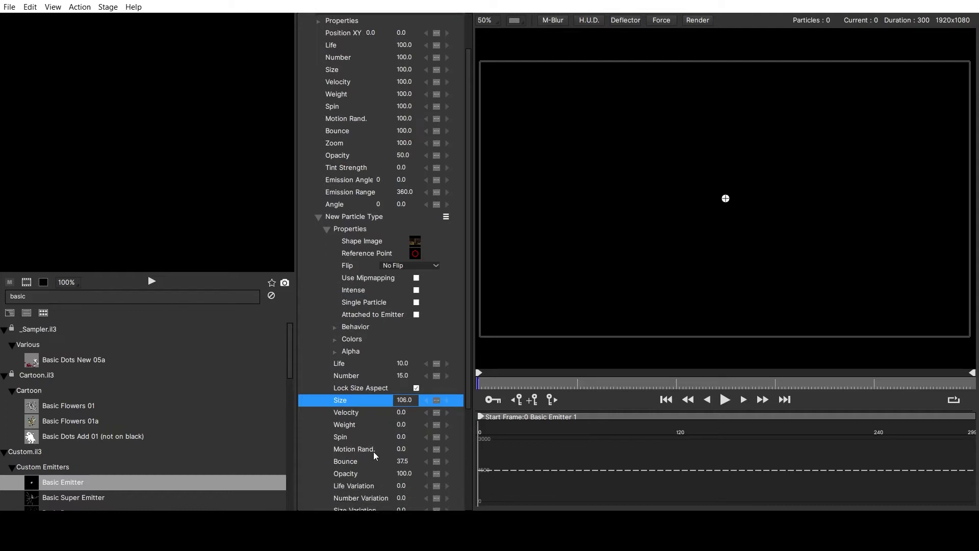
{"action": "scroll", "coordinate": [374, 452], "scroll_direction": "down", "scroll_amount": 8}
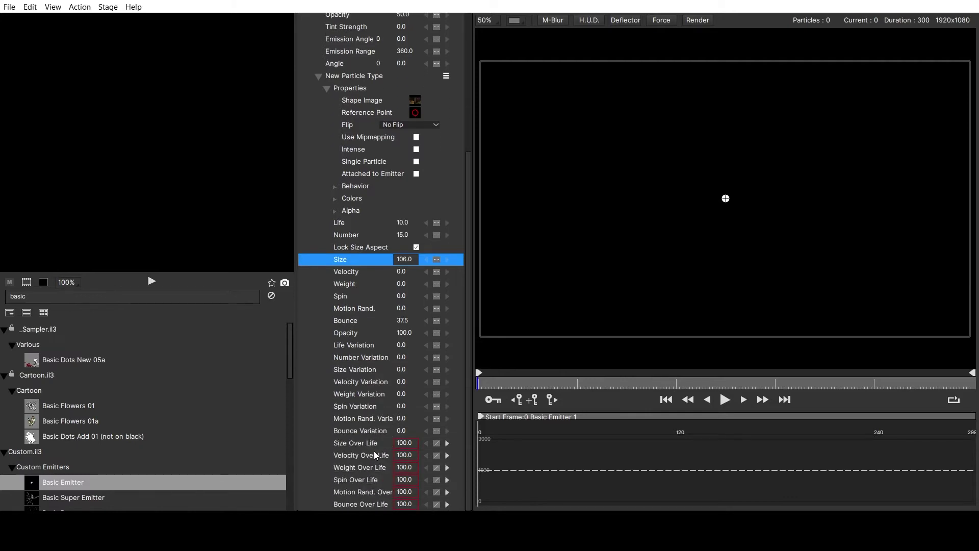
{"action": "scroll", "coordinate": [369, 440], "scroll_direction": "up", "scroll_amount": 3}
{"action": "scroll", "coordinate": [370, 439], "scroll_direction": "up", "scroll_amount": 13}
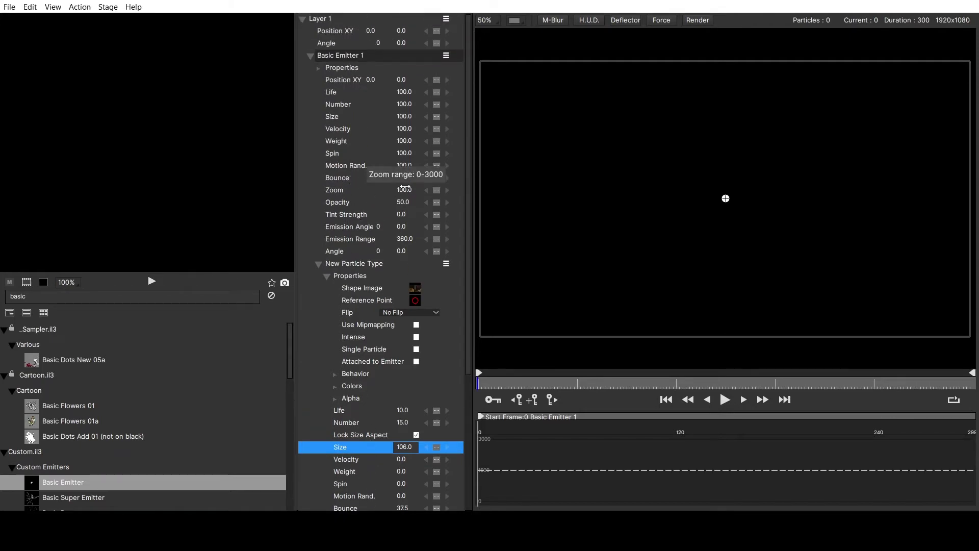
{"action": "left_click_drag", "start_coordinate": [405, 187], "coordinate": [442, 182]}
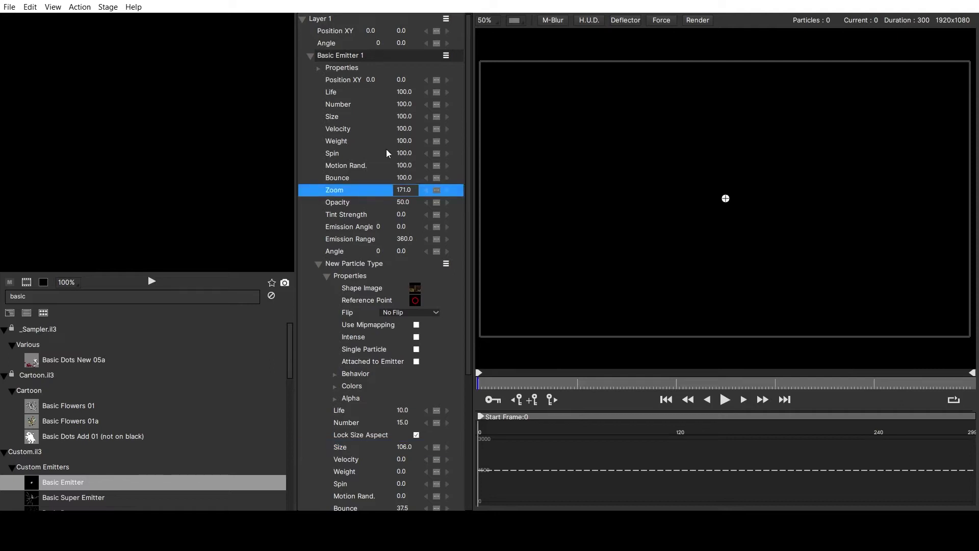
{"action": "left_click_drag", "start_coordinate": [405, 116], "coordinate": [494, 110]}
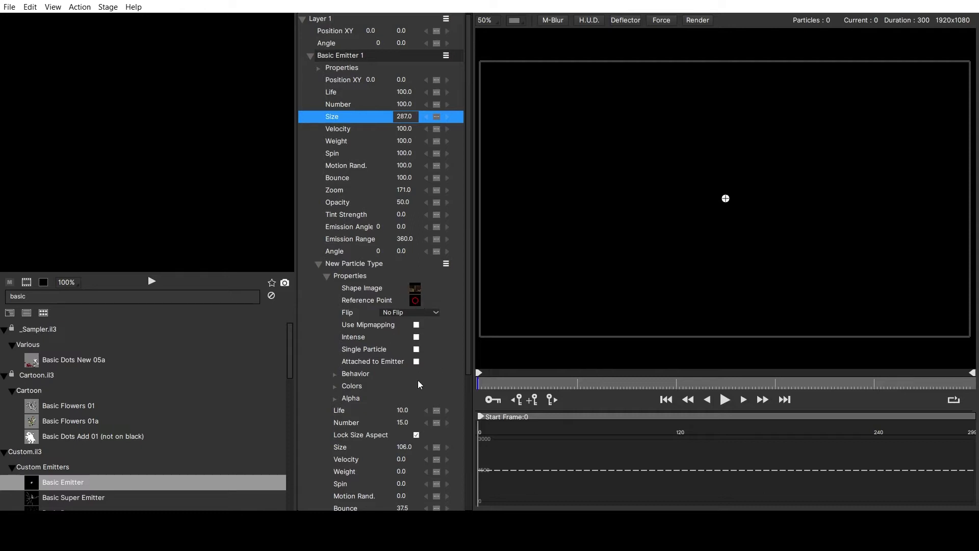
- Increase the New Particle Type's size to 1543
{"action": "scroll", "coordinate": [418, 380], "scroll_direction": "down", "scroll_amount": 5}
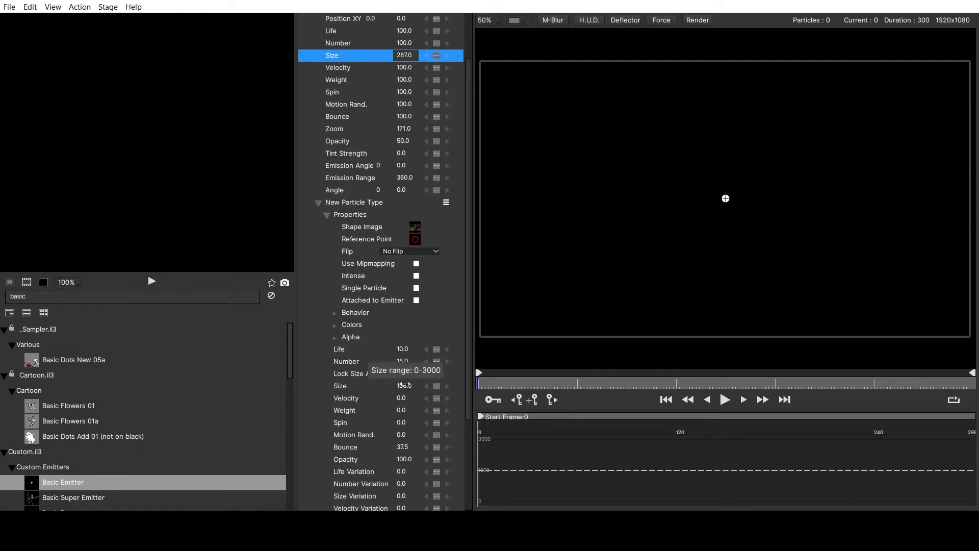
{"action": "left_click_drag", "start_coordinate": [407, 385], "coordinate": [815, 372]}
{"action": "left_click_drag", "start_coordinate": [397, 387], "coordinate": [720, 402]}
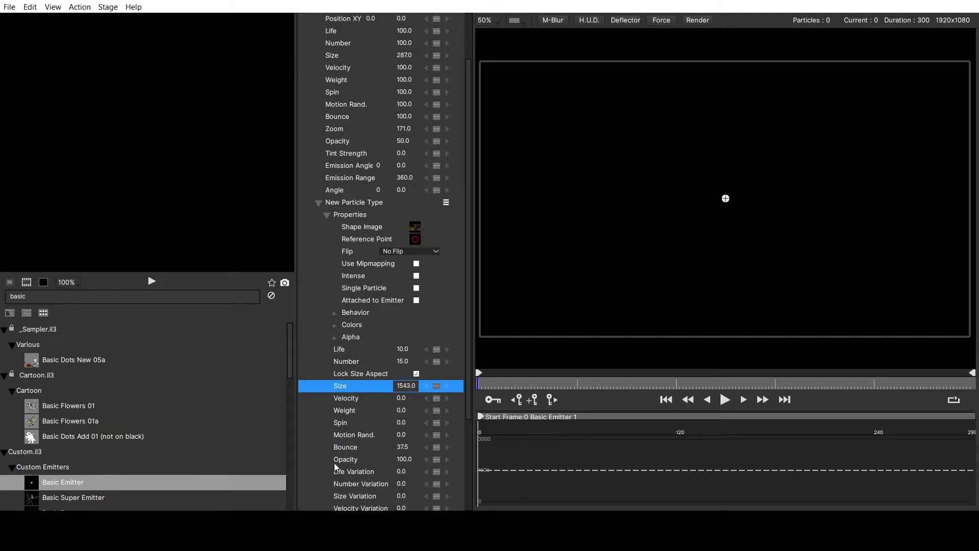
- Reopen the New Particle Type's shape image selection and confirm it
{"action": "scroll", "coordinate": [381, 439], "scroll_direction": "down", "scroll_amount": 2}
{"action": "scroll", "coordinate": [382, 439], "scroll_direction": "down", "scroll_amount": 5}
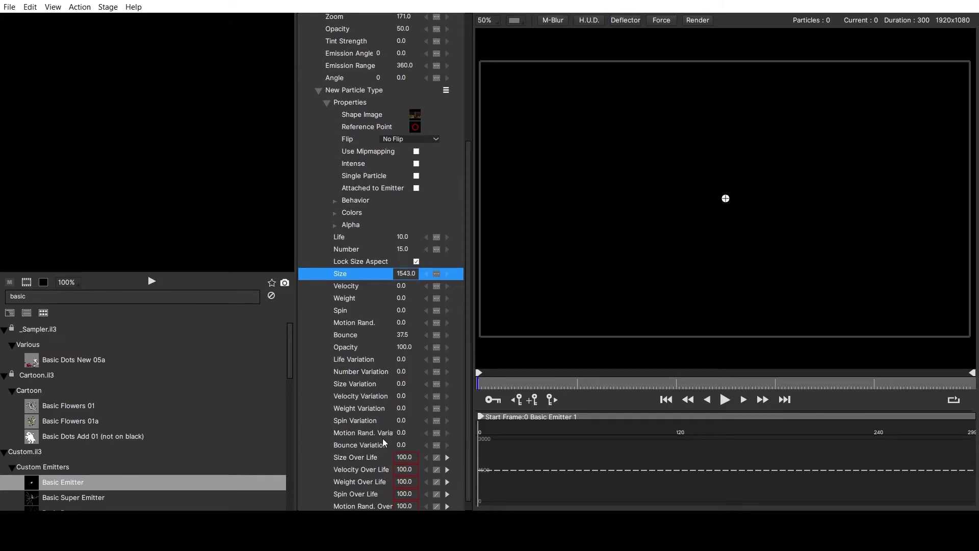
{"action": "scroll", "coordinate": [382, 439], "scroll_direction": "down", "scroll_amount": 1}
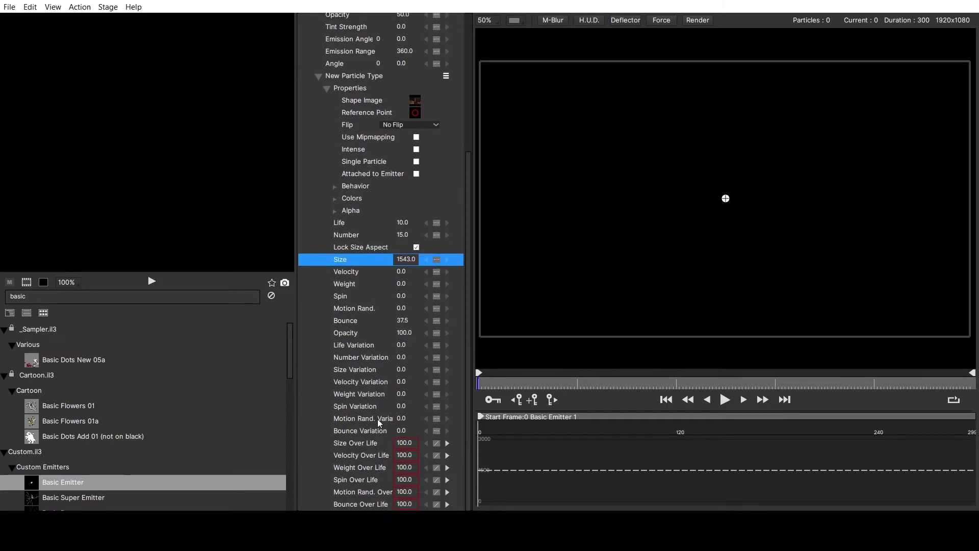
{"action": "scroll", "coordinate": [376, 301], "scroll_direction": "up", "scroll_amount": 7}
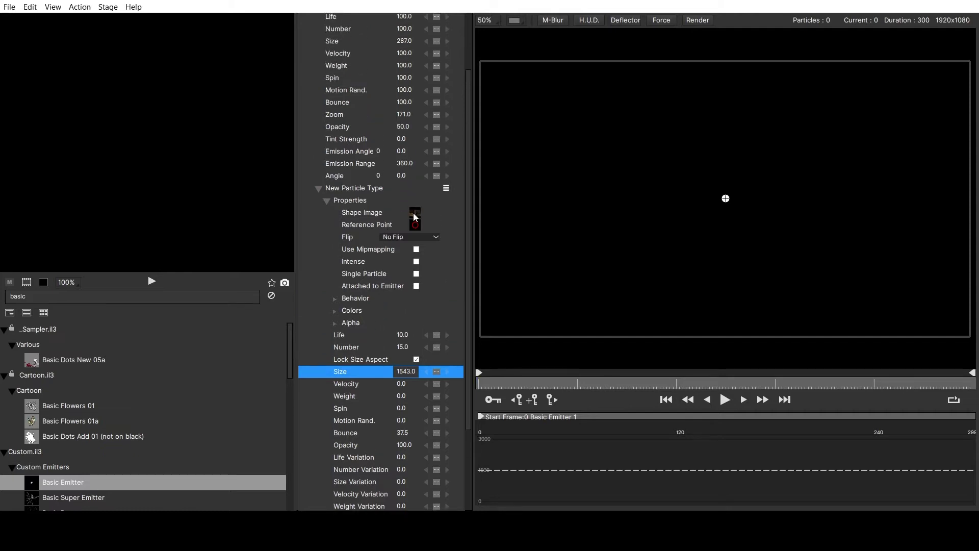
{"action": "left_click", "coordinate": [414, 217]}
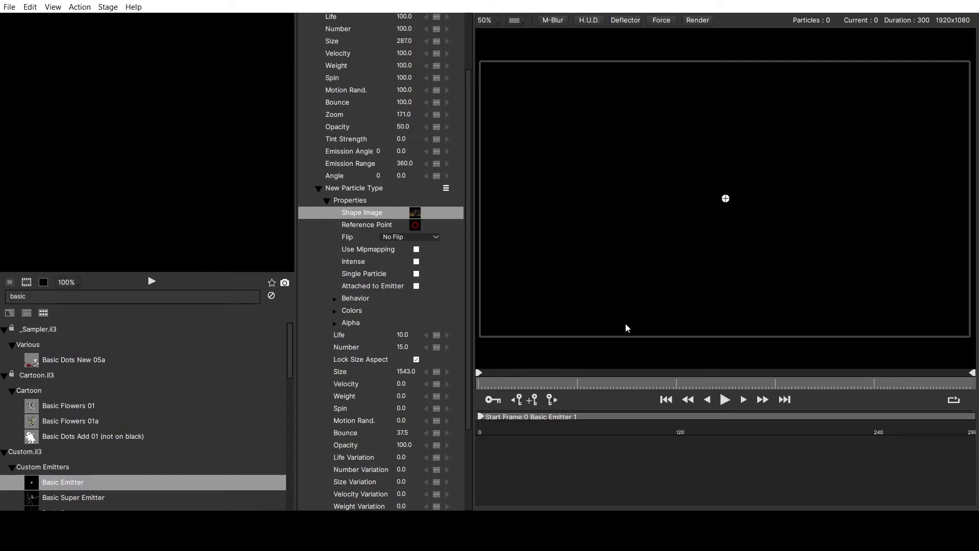
{"action": "left_click", "coordinate": [719, 401]}
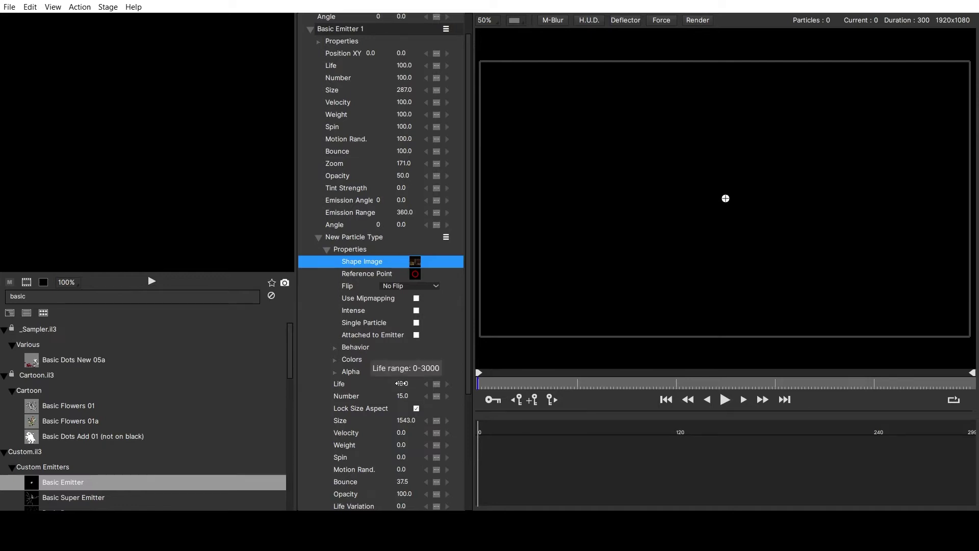
- Set Frames to Preload to 45 in Basic Emitter 1's properties
{"action": "scroll", "coordinate": [423, 214], "scroll_direction": "up", "scroll_amount": 2}
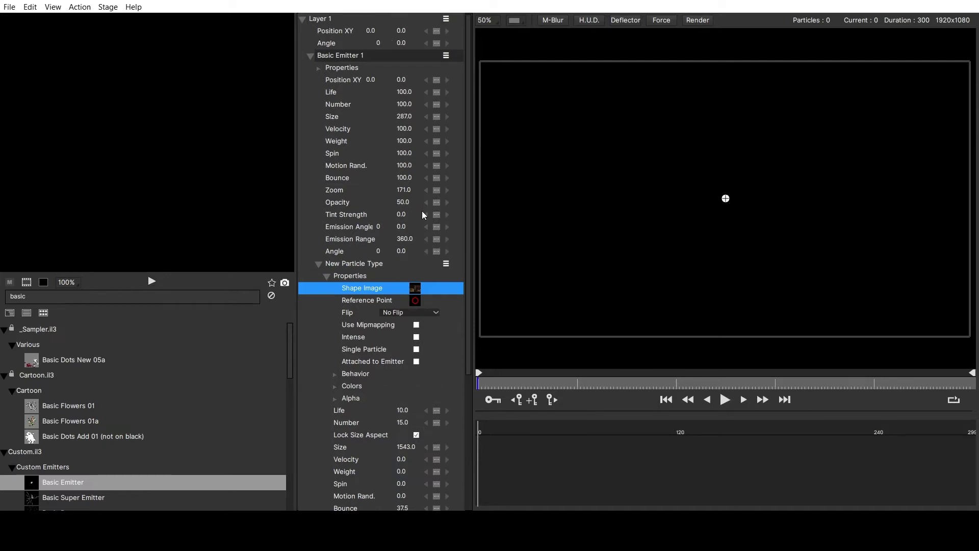
{"action": "left_click", "coordinate": [319, 68]}
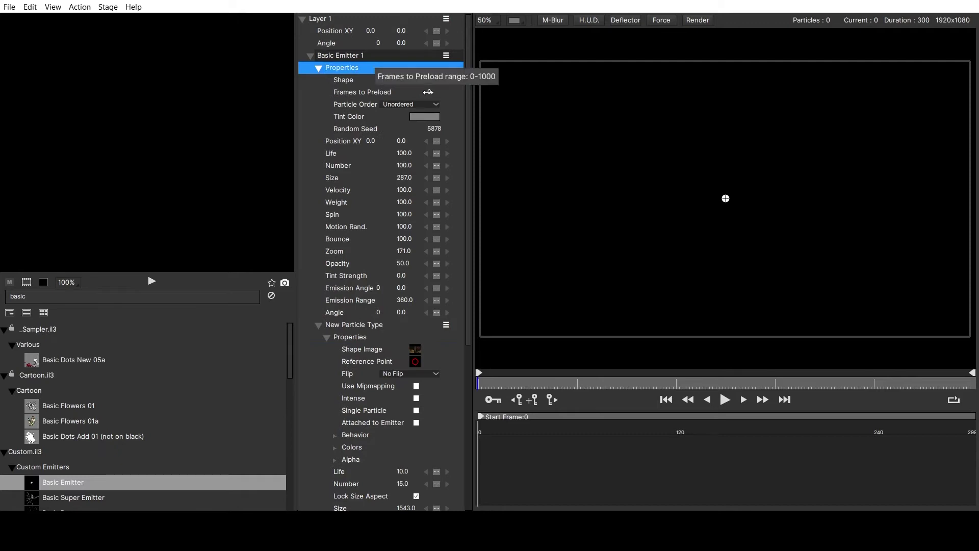
{"action": "left_click_drag", "start_coordinate": [428, 92], "coordinate": [453, 94]}
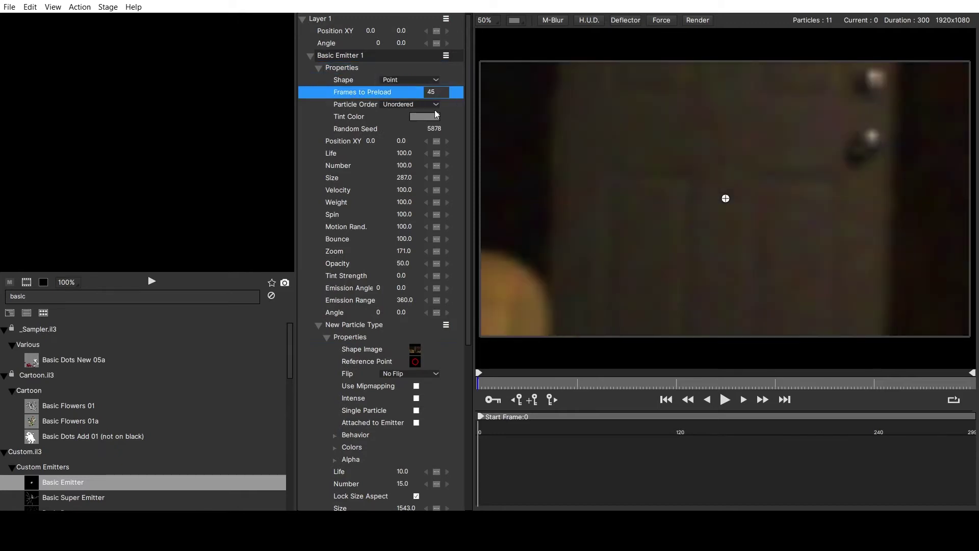
- Set the New Particle Type's size to 404 to fit the photo to the stage frame
{"action": "scroll", "coordinate": [396, 363], "scroll_direction": "down", "scroll_amount": 1}
{"action": "scroll", "coordinate": [396, 365], "scroll_direction": "down", "scroll_amount": 4}
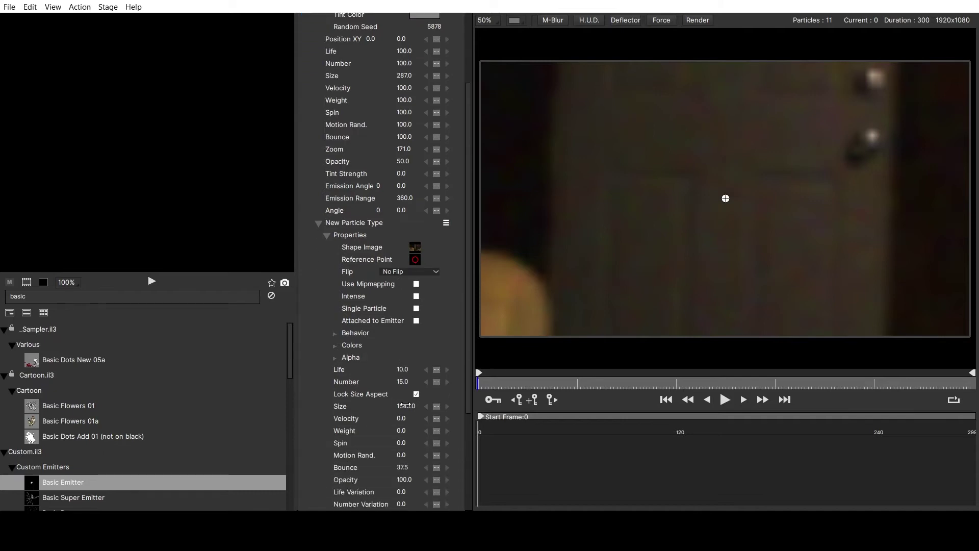
{"action": "left_click_drag", "start_coordinate": [406, 404], "coordinate": [382, 403]}
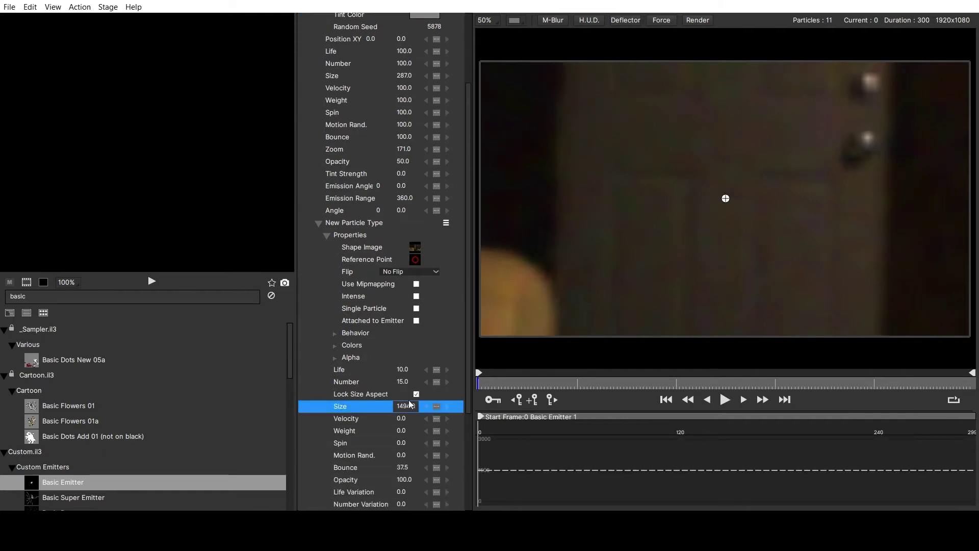
{"action": "left_click", "coordinate": [409, 404]}
{"action": "type", "text": "1"}
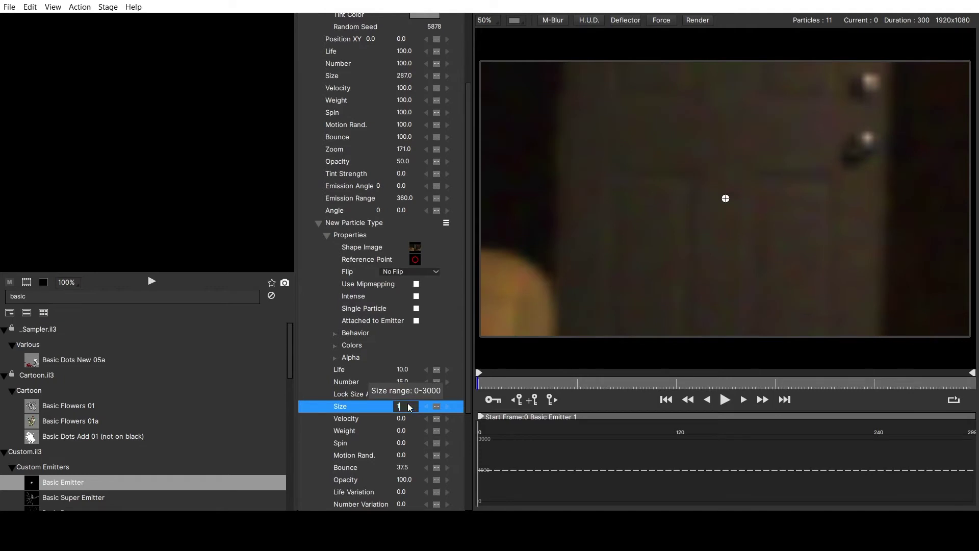
{"action": "type", "text": "00"}
{"action": "left_click", "coordinate": [325, 440]}
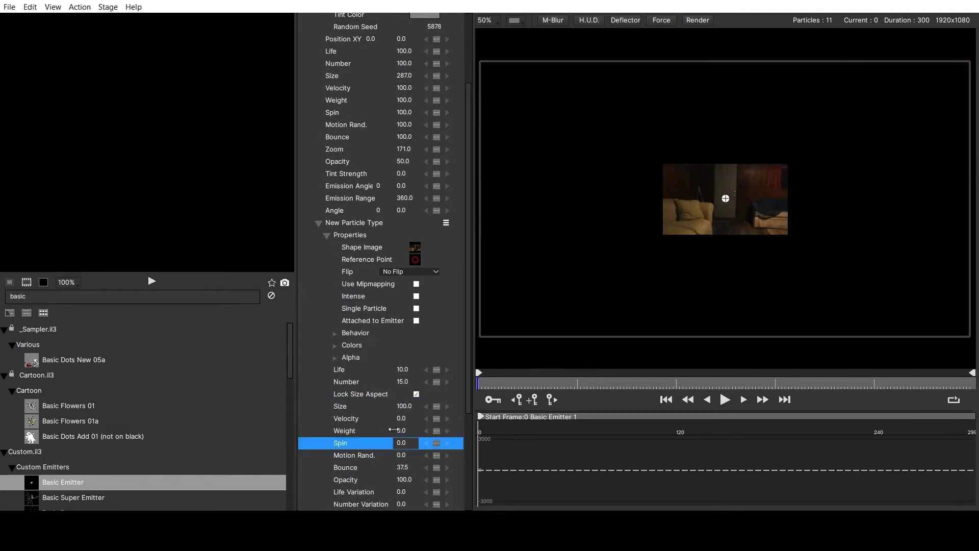
{"action": "left_click", "coordinate": [408, 405]}
{"action": "left_click_drag", "start_coordinate": [408, 405], "coordinate": [560, 388]}
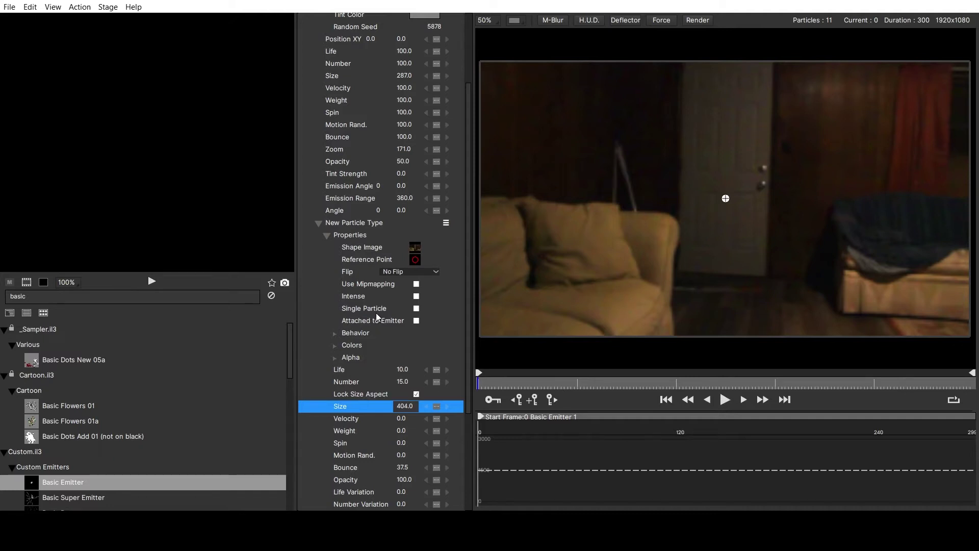
- Collapse the parameter list of Basic Emitter 1
{"action": "scroll", "coordinate": [381, 155], "scroll_direction": "up", "scroll_amount": 5}
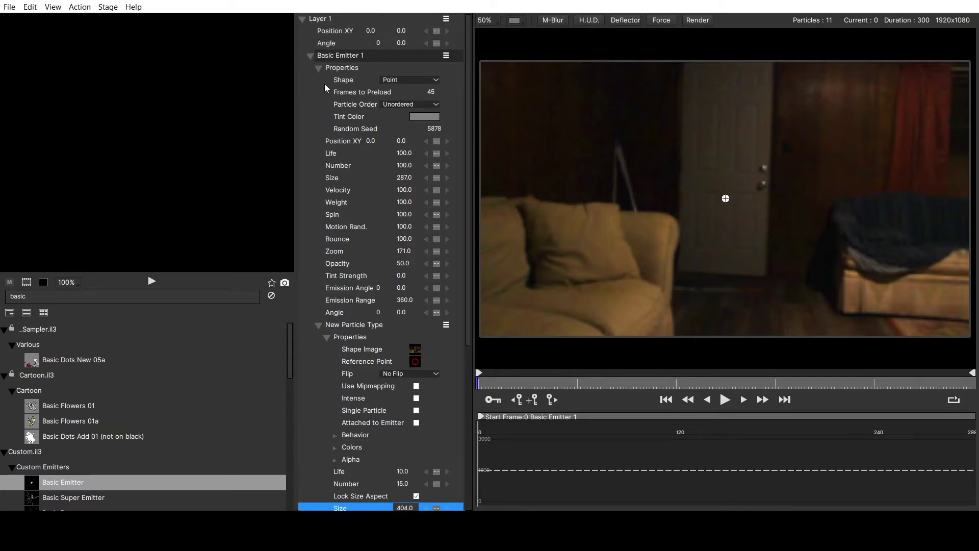
{"action": "left_click", "coordinate": [356, 54]}
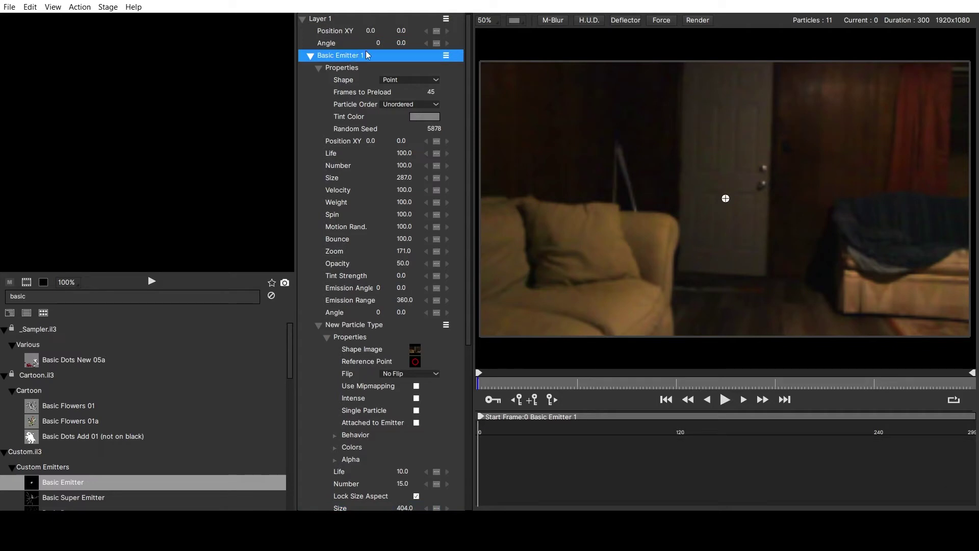
{"action": "left_click", "coordinate": [446, 55]}
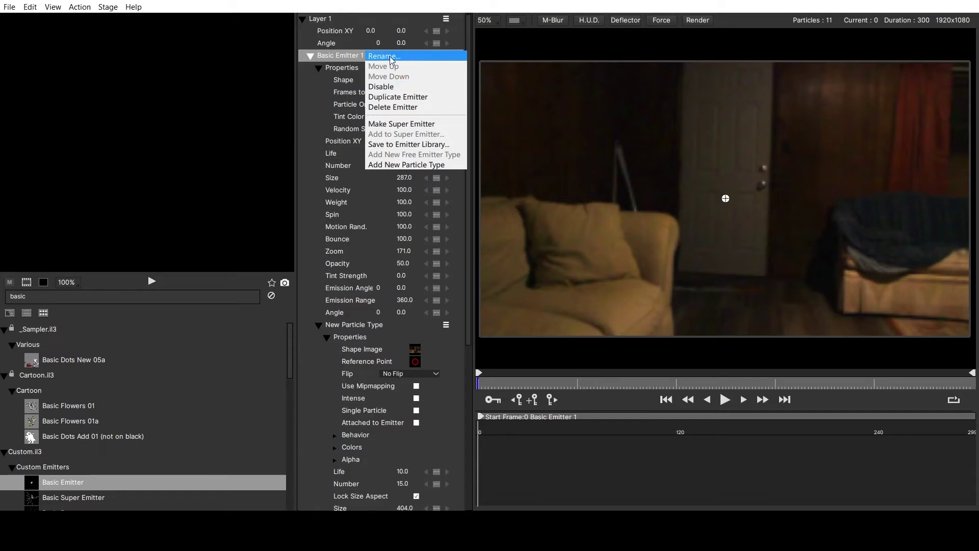
{"action": "left_click", "coordinate": [306, 97]}
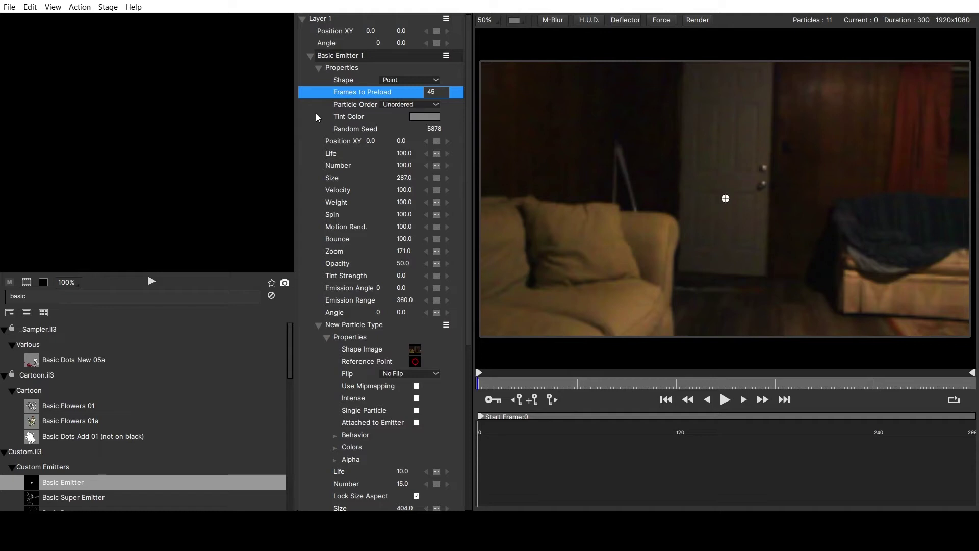
{"action": "left_click", "coordinate": [311, 55]}
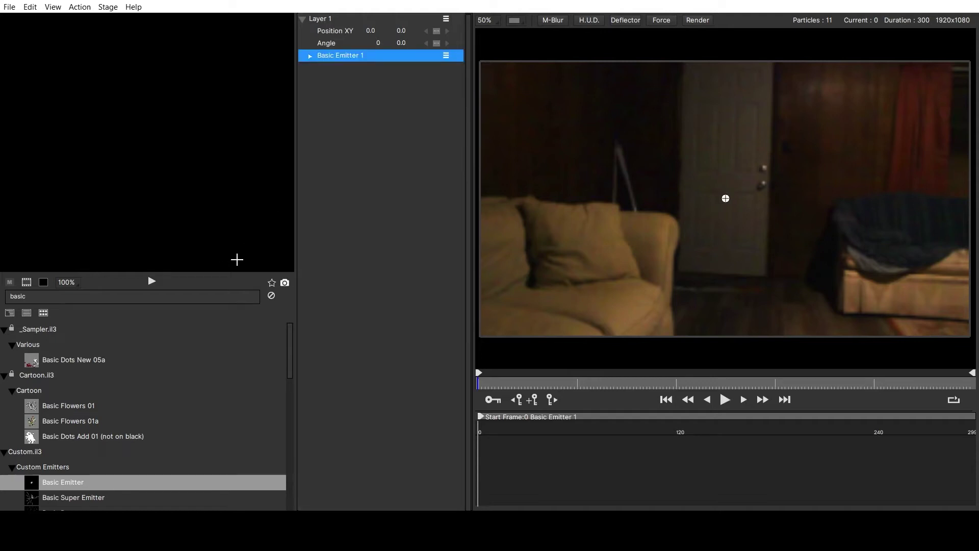
- Search the emitter library for "camp" in place of the current search term
{"action": "double_click", "coordinate": [53, 298]}
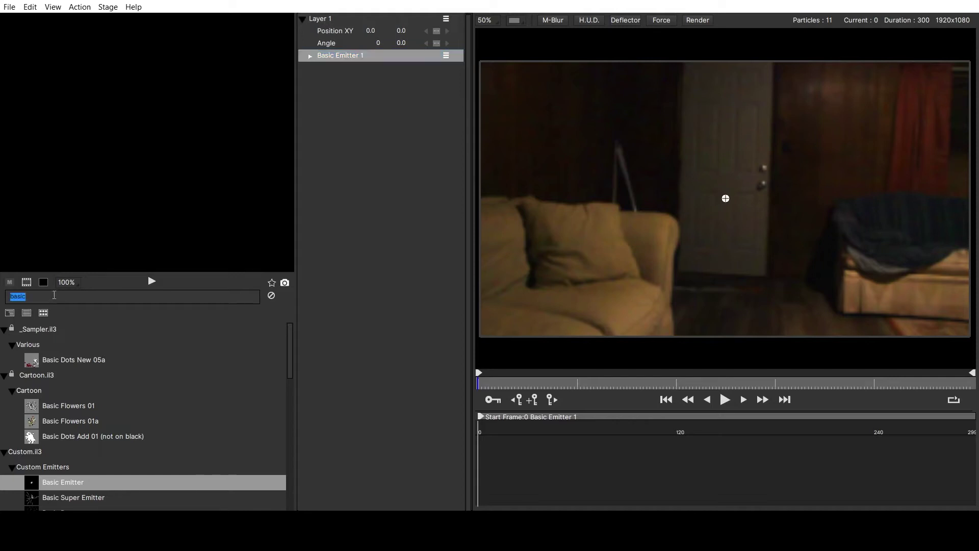
{"action": "type", "text": "canm"}
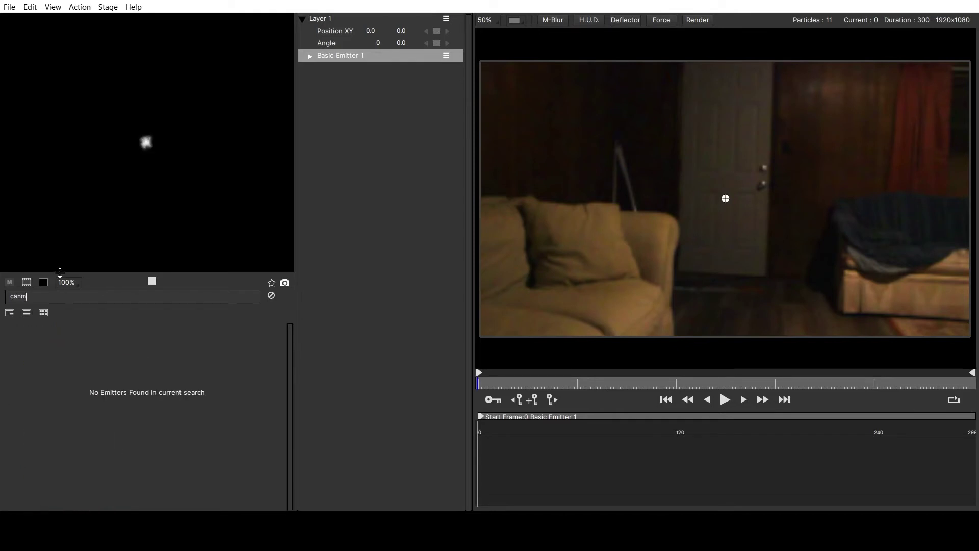
{"action": "key", "text": "BackSpace"}
{"action": "type", "text": "p"}
{"action": "key", "text": "BackSpace"}
{"action": "key", "text": "BackSpace"}
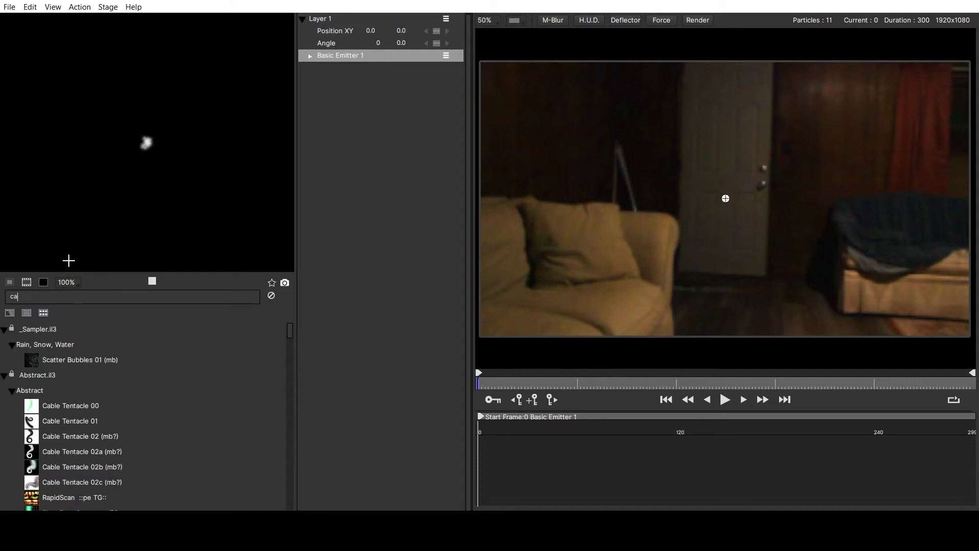
{"action": "type", "text": "mp"}
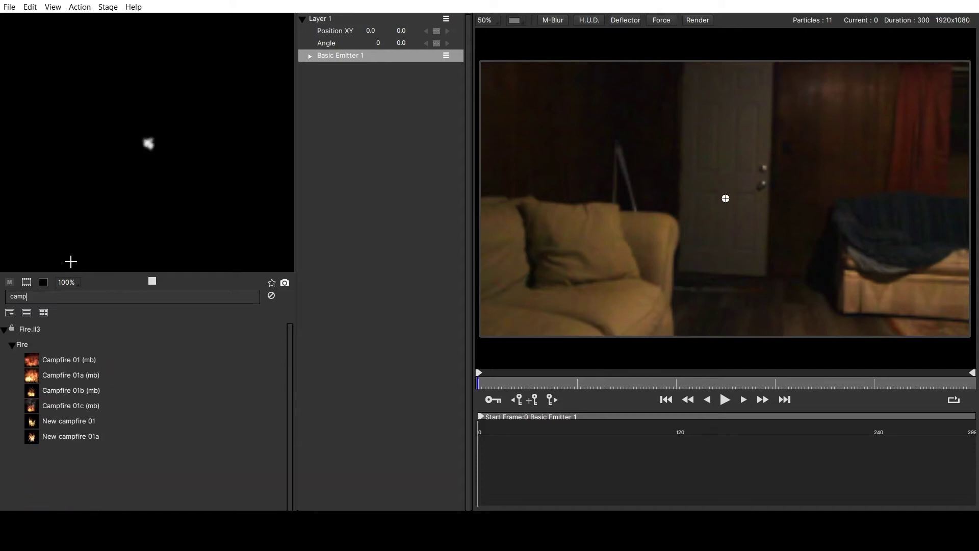
- Preview the Campfire 01 (mb), 01a (mb) and 01c (mb) emitters from the Fire library
{"action": "left_click", "coordinate": [81, 360]}
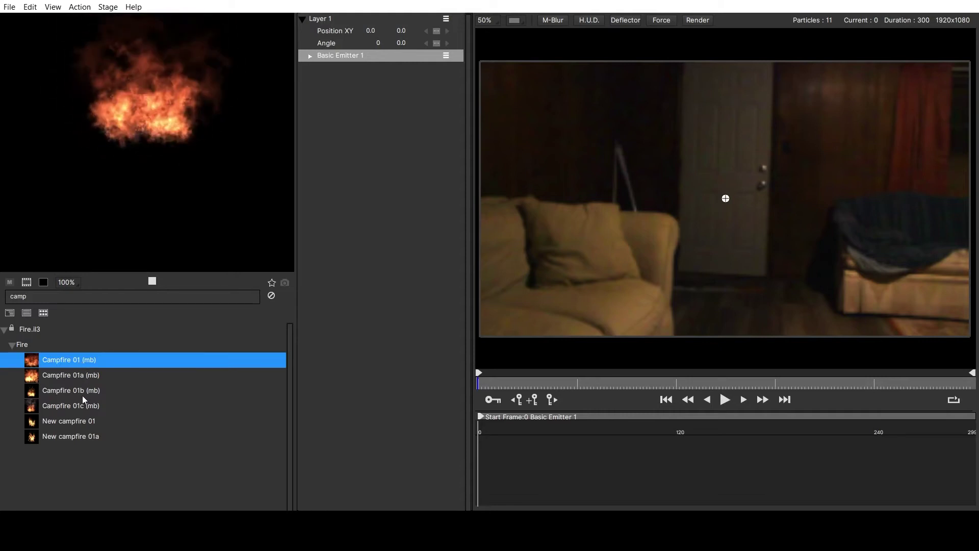
{"action": "left_click", "coordinate": [82, 396]}
{"action": "left_click", "coordinate": [82, 379]}
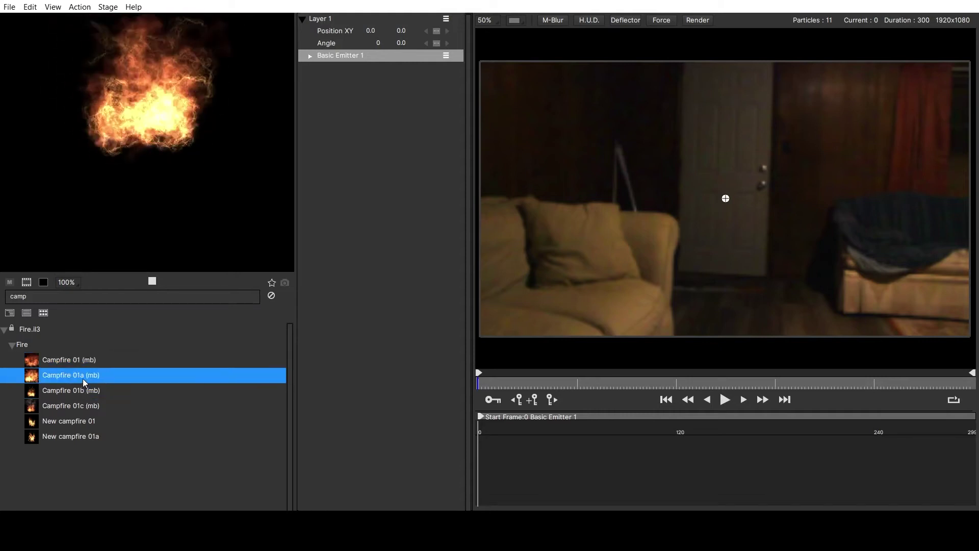
{"action": "left_click", "coordinate": [85, 406]}
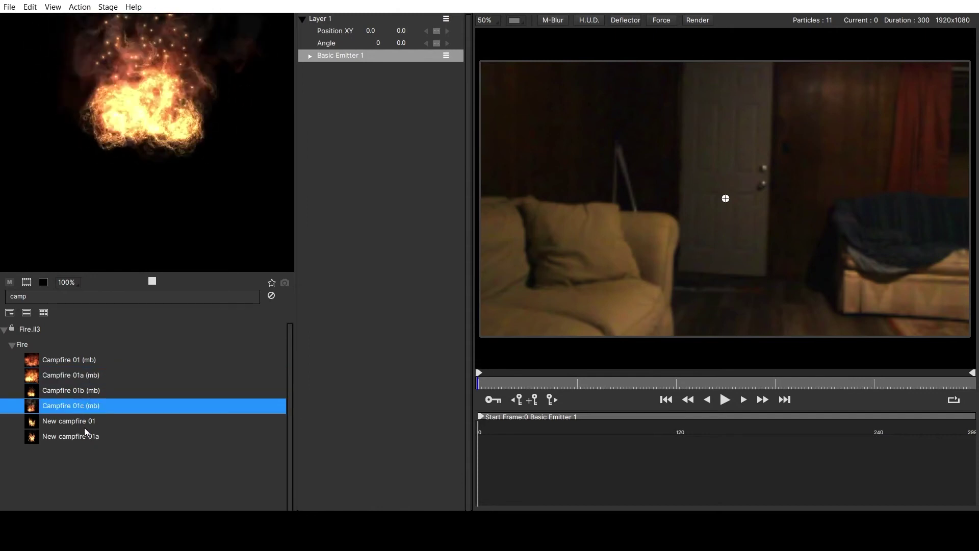
- Add the New campfire 01 emitter to the stage and move it to about XY 12, 248 on the lower part of the door
{"action": "left_click", "coordinate": [82, 423]}
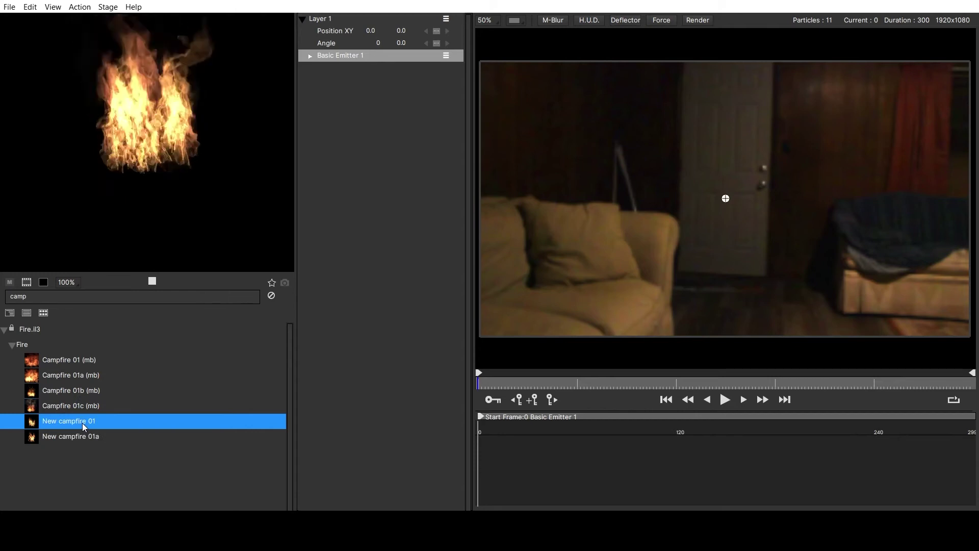
{"action": "double_click", "coordinate": [82, 423]}
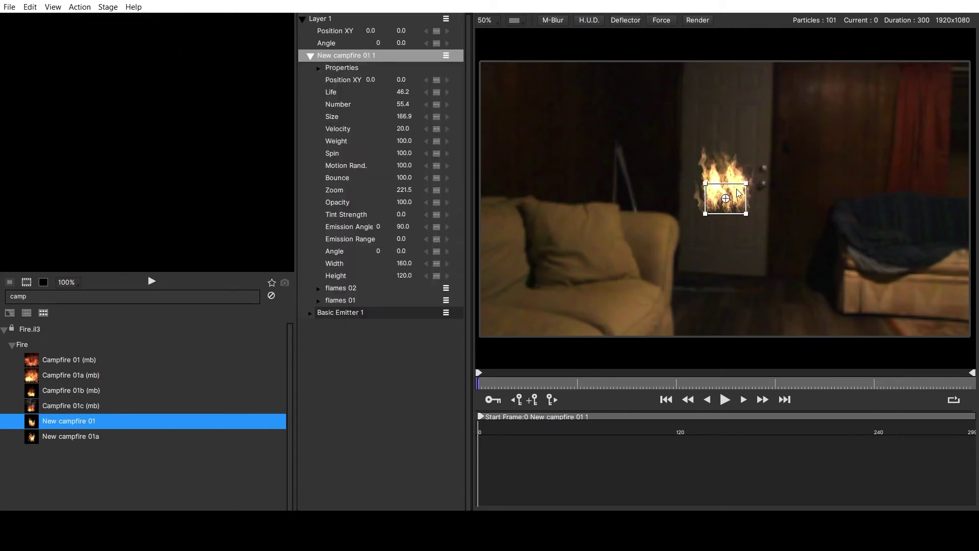
{"action": "left_click_drag", "start_coordinate": [726, 206], "coordinate": [729, 261]}
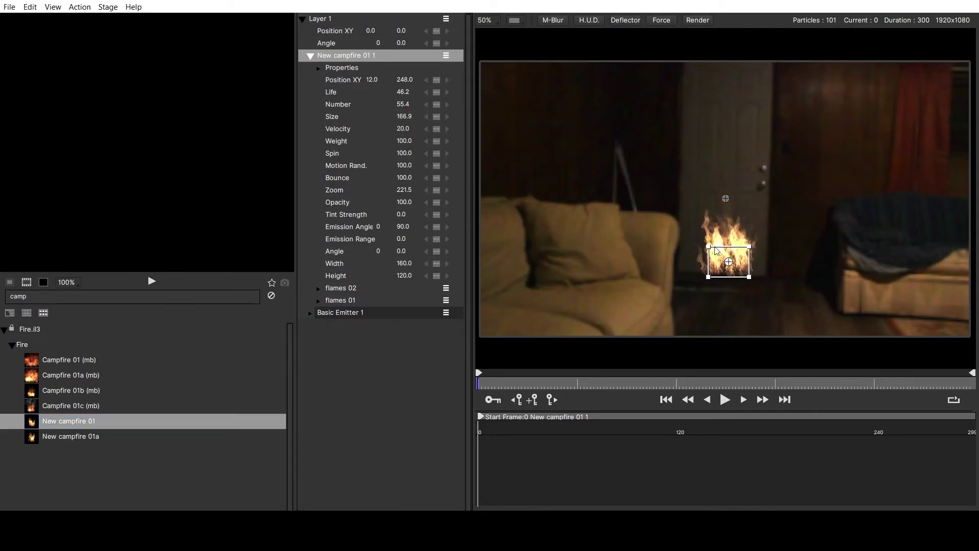
- Change the campfire emitter's shape to Line and lay the line across the lower part of the door, from edge to edge
{"action": "left_click", "coordinate": [319, 69]}
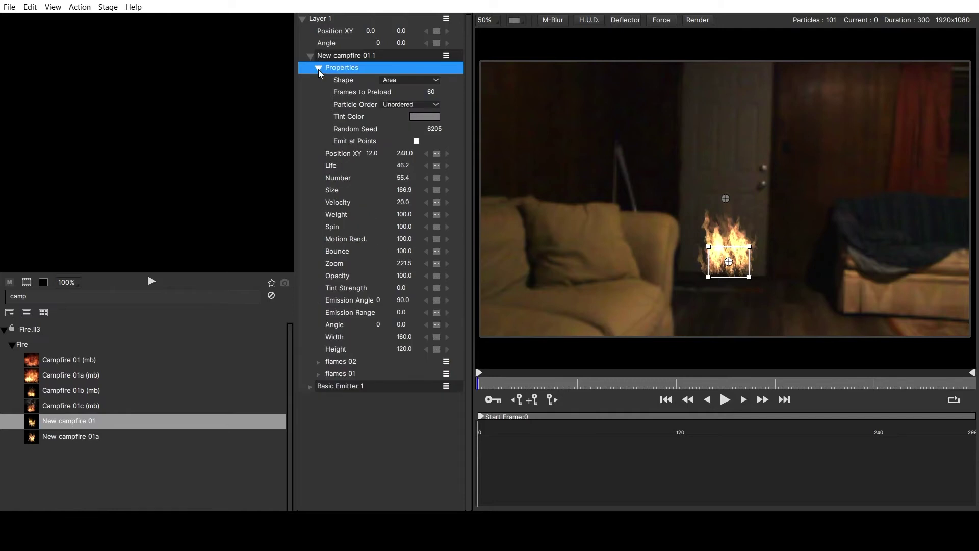
{"action": "left_click", "coordinate": [401, 78]}
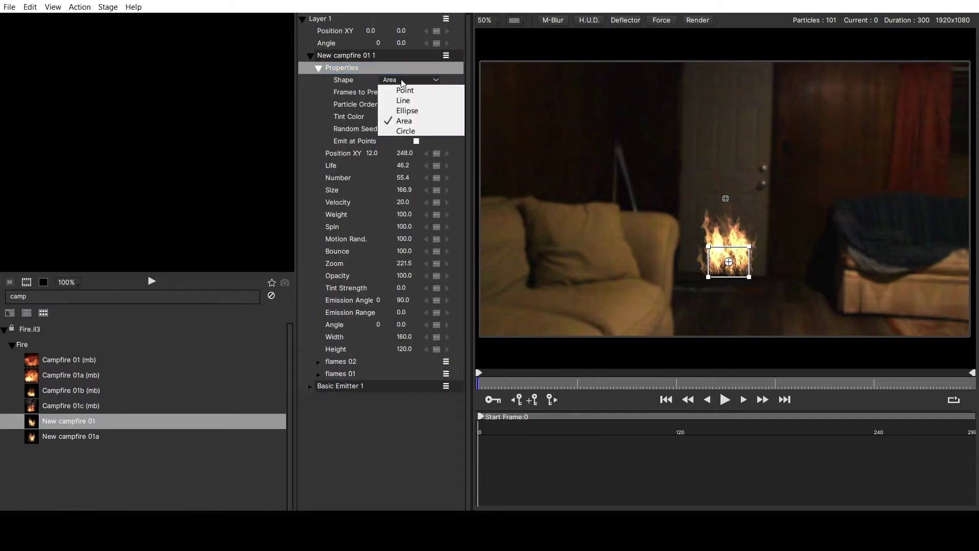
{"action": "left_click", "coordinate": [409, 100]}
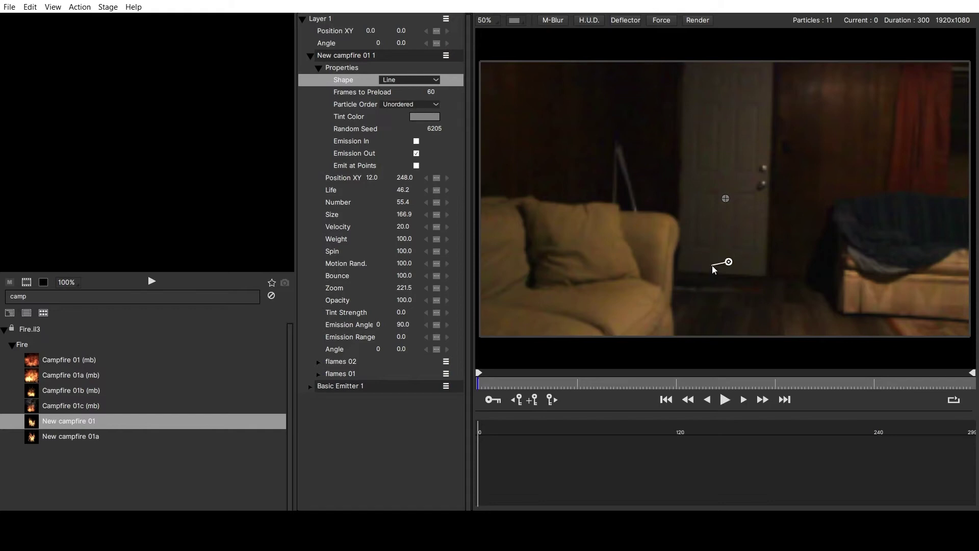
{"action": "left_click", "coordinate": [764, 273]}
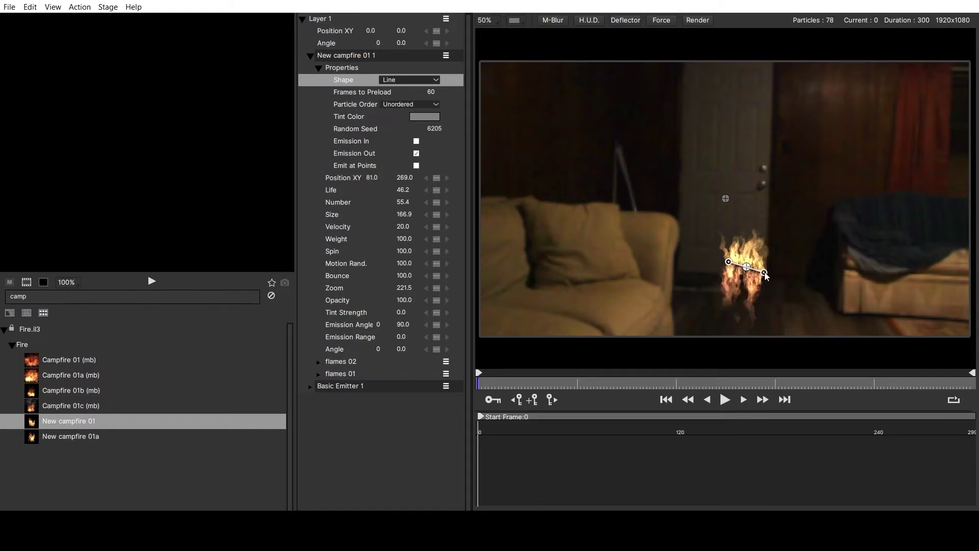
{"action": "right_click", "coordinate": [764, 274]}
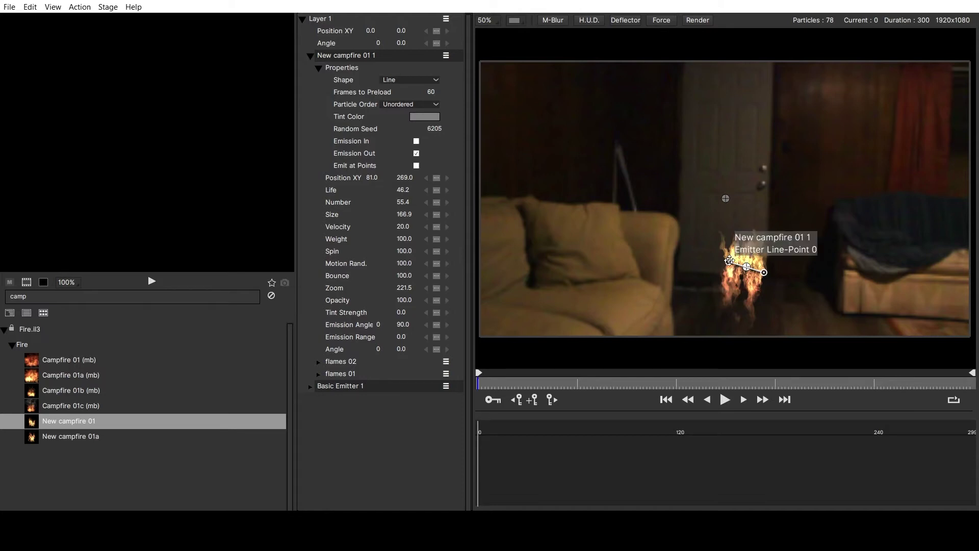
{"action": "left_click_drag", "start_coordinate": [729, 262], "coordinate": [681, 267]}
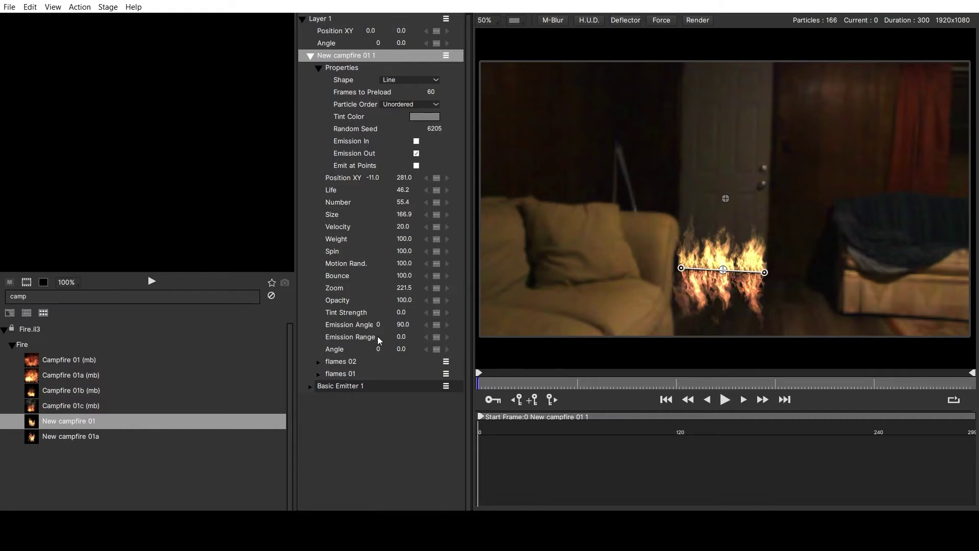
- Set the fire line's angle to 182 and move it to about XY 12, 308 at the door's bottom edge
{"action": "left_click_drag", "start_coordinate": [402, 351], "coordinate": [495, 328]}
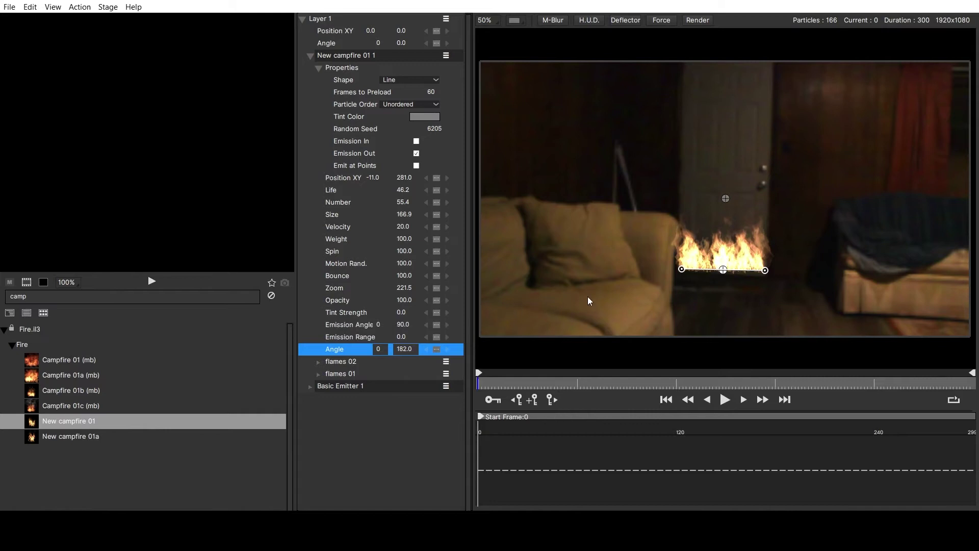
{"action": "left_click_drag", "start_coordinate": [722, 269], "coordinate": [729, 277]}
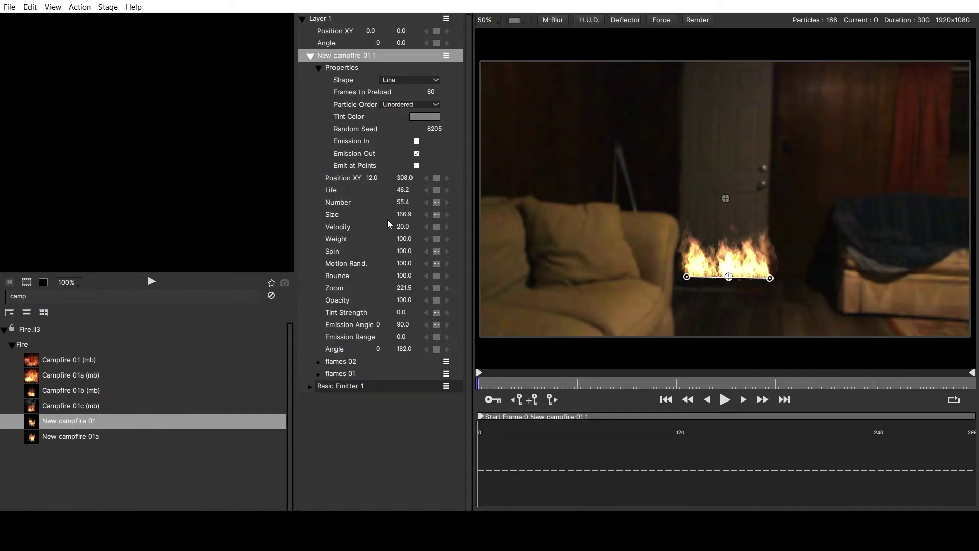
- Set the campfire emitter's size to 106.9 and play the animation briefly to check the flames
{"action": "left_click_drag", "start_coordinate": [406, 215], "coordinate": [375, 210]}
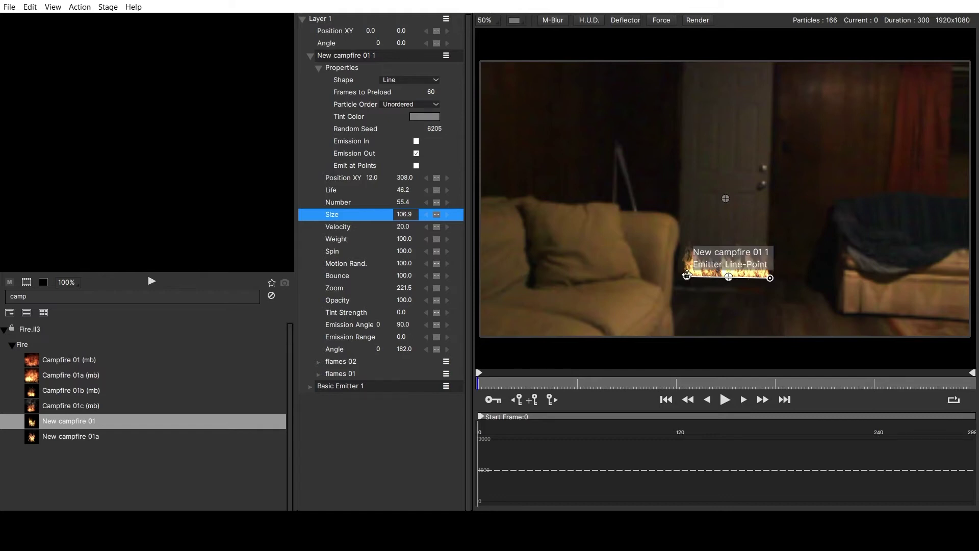
{"action": "left_click", "coordinate": [723, 401]}
{"action": "left_click", "coordinate": [727, 400]}
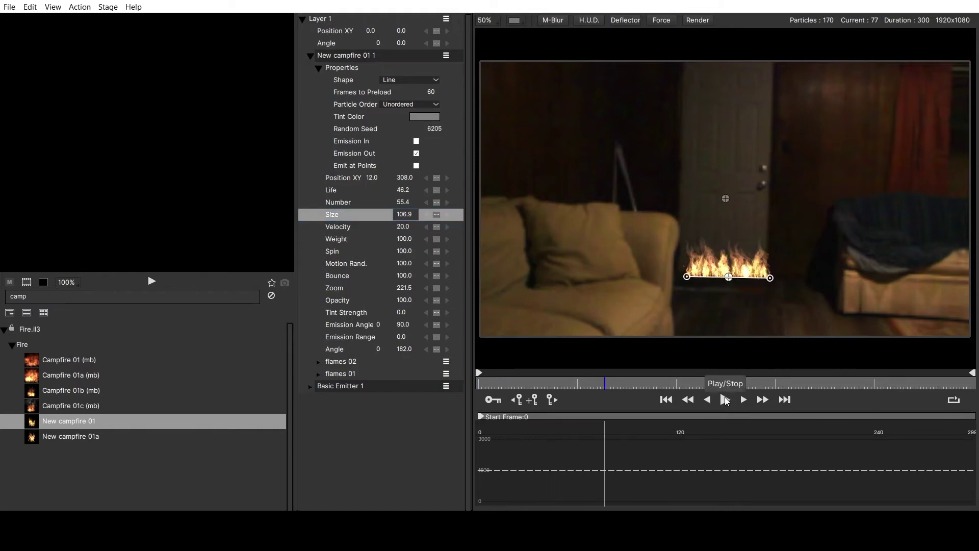
- Extend the fire line's left end to the door's left edge, and preview the animation before returning to frame 0
{"action": "left_click", "coordinate": [688, 277]}
{"action": "left_click_drag", "start_coordinate": [688, 277], "coordinate": [677, 277]}
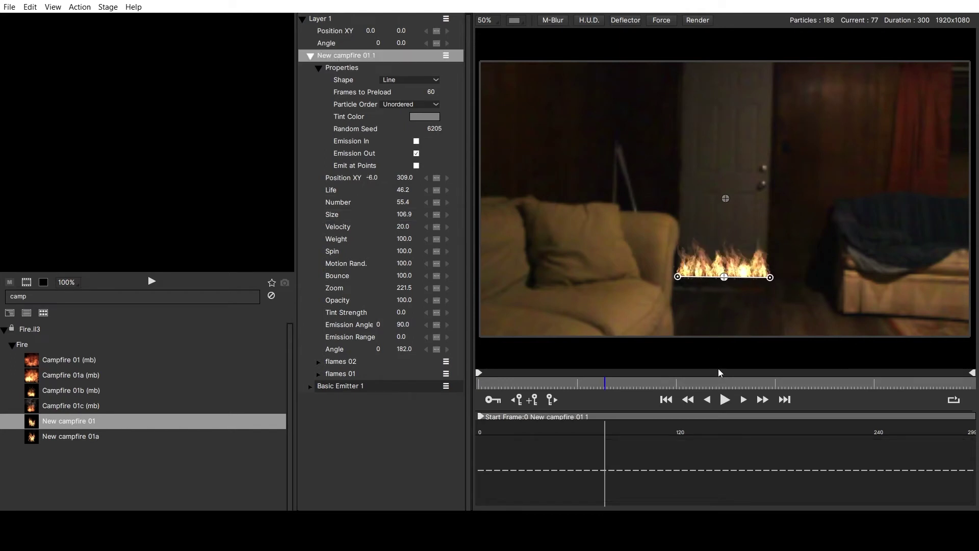
{"action": "left_click", "coordinate": [725, 399]}
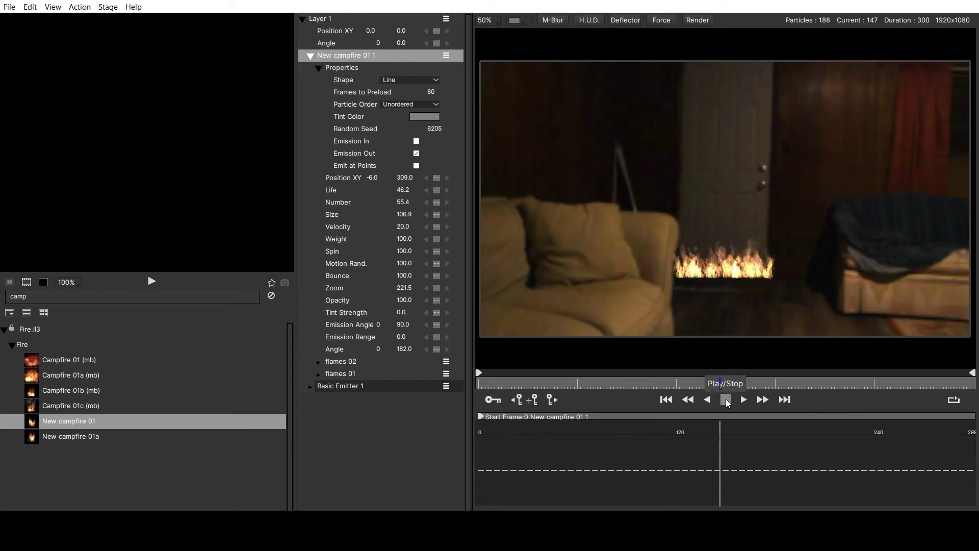
{"action": "left_click", "coordinate": [727, 399]}
{"action": "left_click_drag", "start_coordinate": [725, 386], "coordinate": [448, 374]}
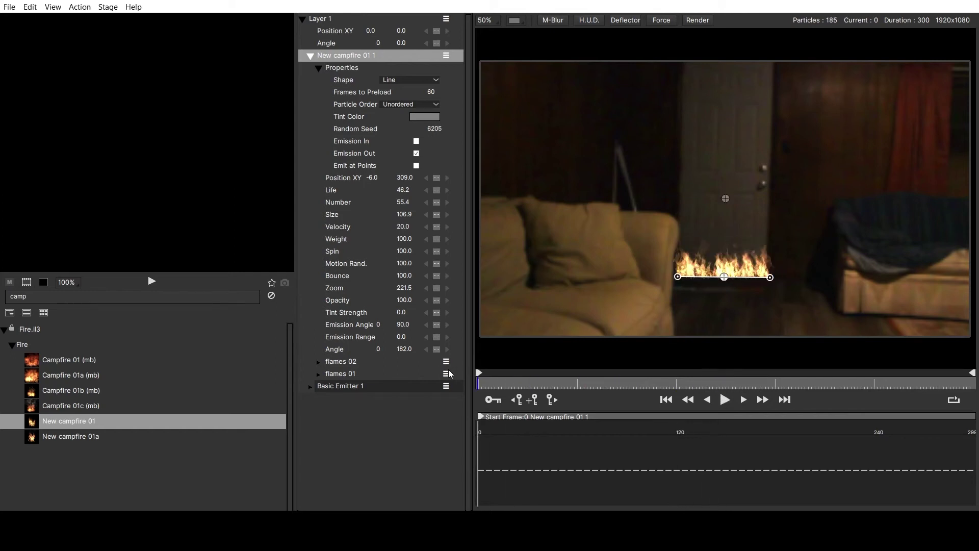
- Duplicate the bottom fire line and run vertical copies along the door's right and left edges, the left one at about XY -190, -118
{"action": "left_click", "coordinate": [332, 56]}
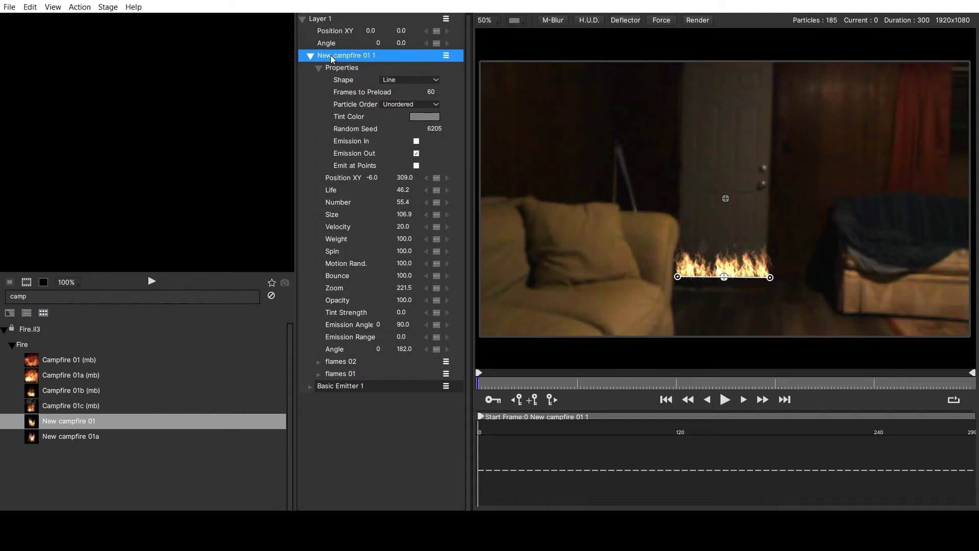
{"action": "key", "text": "ctrl+d"}
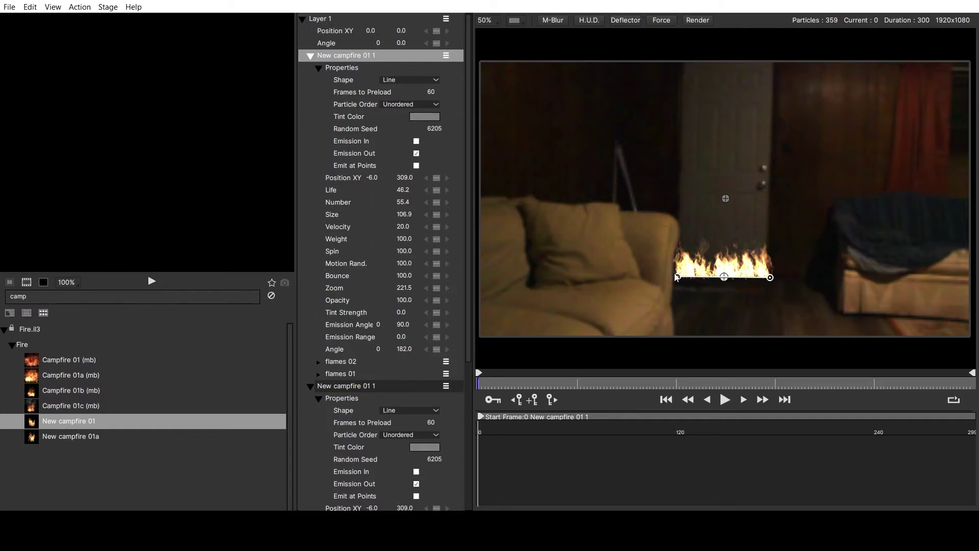
{"action": "left_click_drag", "start_coordinate": [676, 276], "coordinate": [772, 63]}
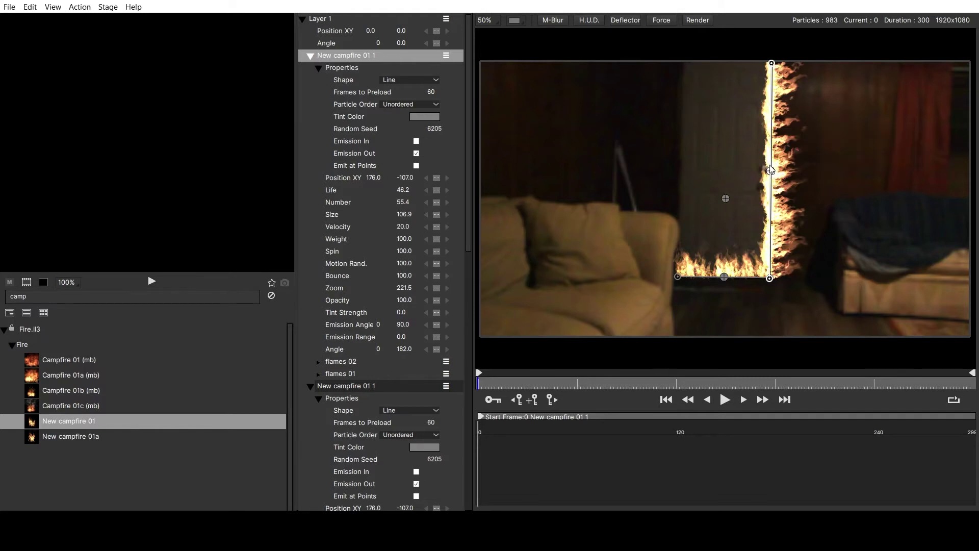
{"action": "left_click_drag", "start_coordinate": [770, 171], "coordinate": [677, 168]}
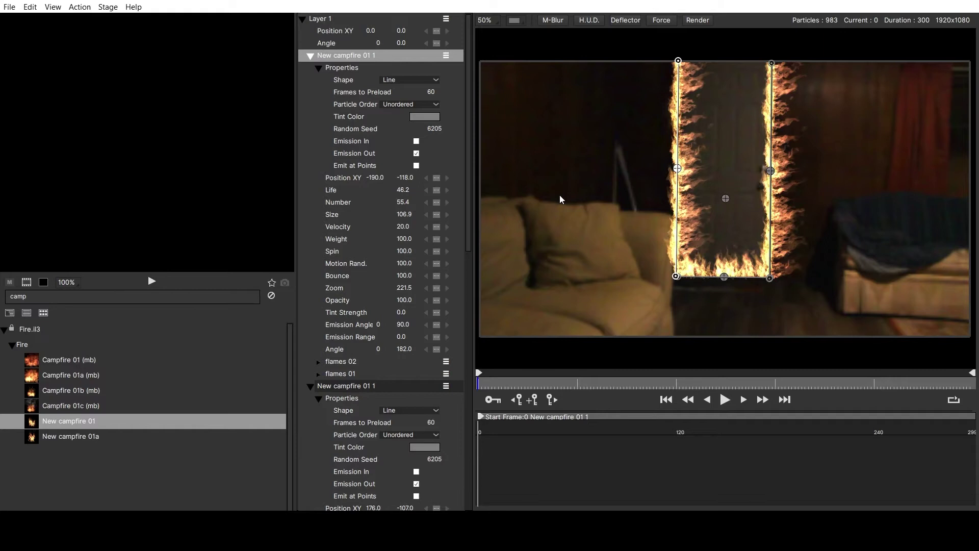
- Duplicate the left fire line and run the copy horizontally across the top of the door at about XY 8, -458
{"action": "key", "text": "ctrl+v"}
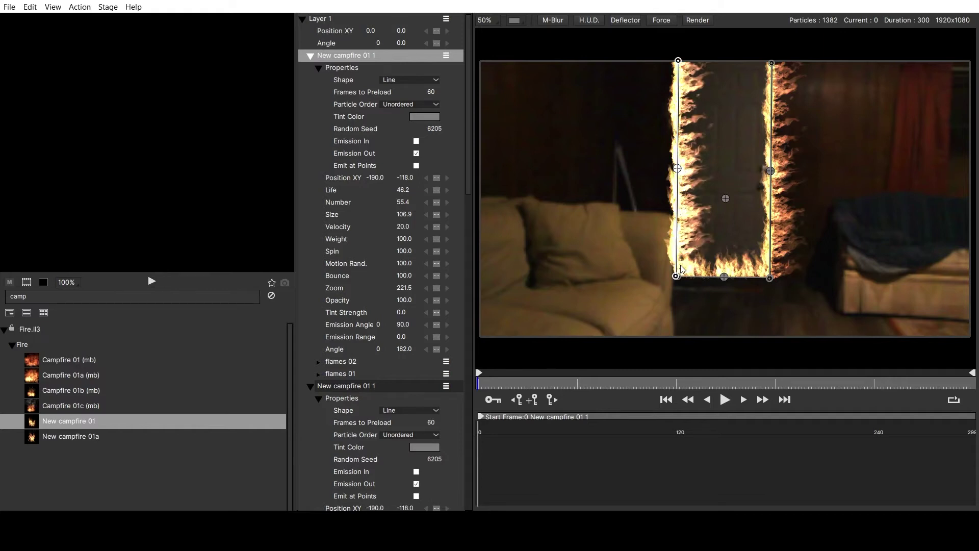
{"action": "left_click_drag", "start_coordinate": [676, 276], "coordinate": [780, 64]}
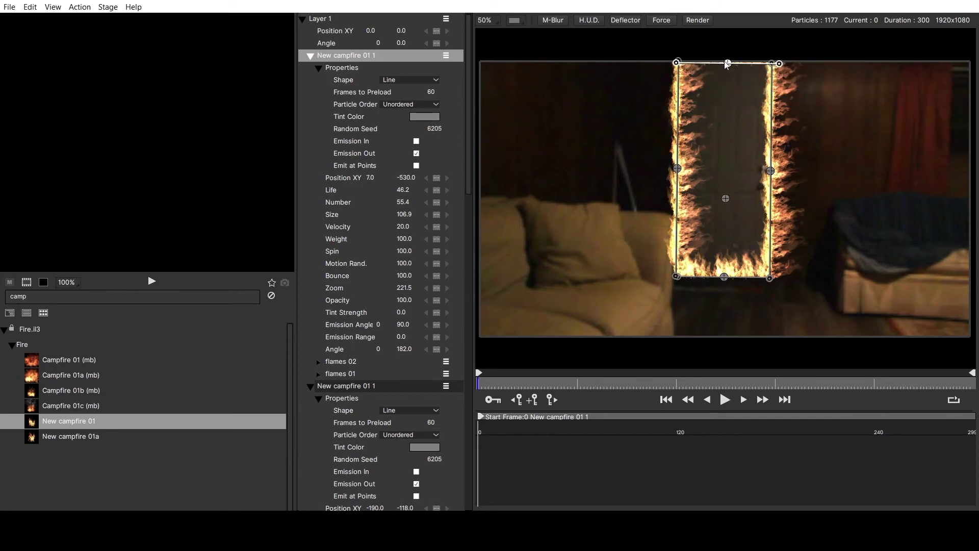
{"action": "left_click_drag", "start_coordinate": [727, 64], "coordinate": [728, 81]}
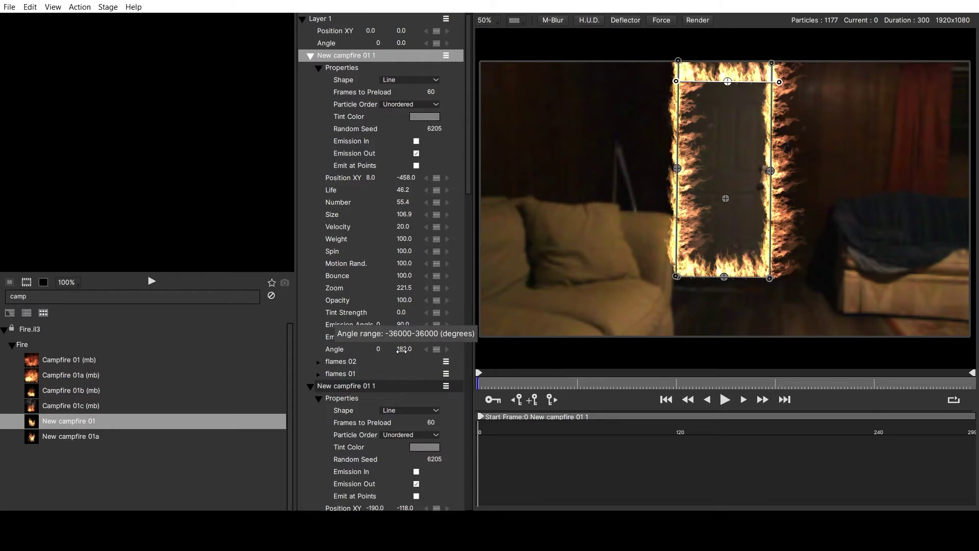
- Set the top fire line's angle to 1 revolution and 3.0 degrees, and move the line to about XY 0, -524
{"action": "left_click_drag", "start_coordinate": [402, 350], "coordinate": [494, 323]}
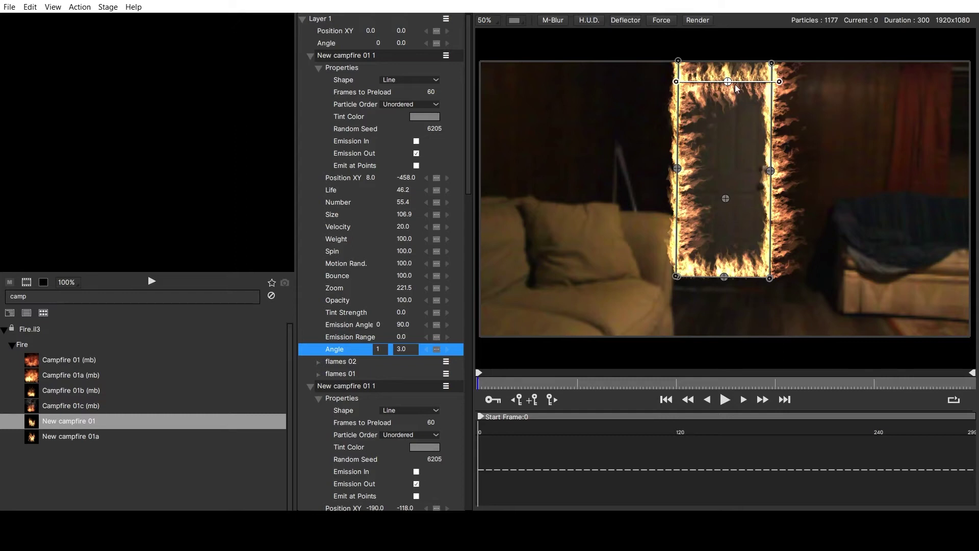
{"action": "left_click_drag", "start_coordinate": [733, 82], "coordinate": [726, 65]}
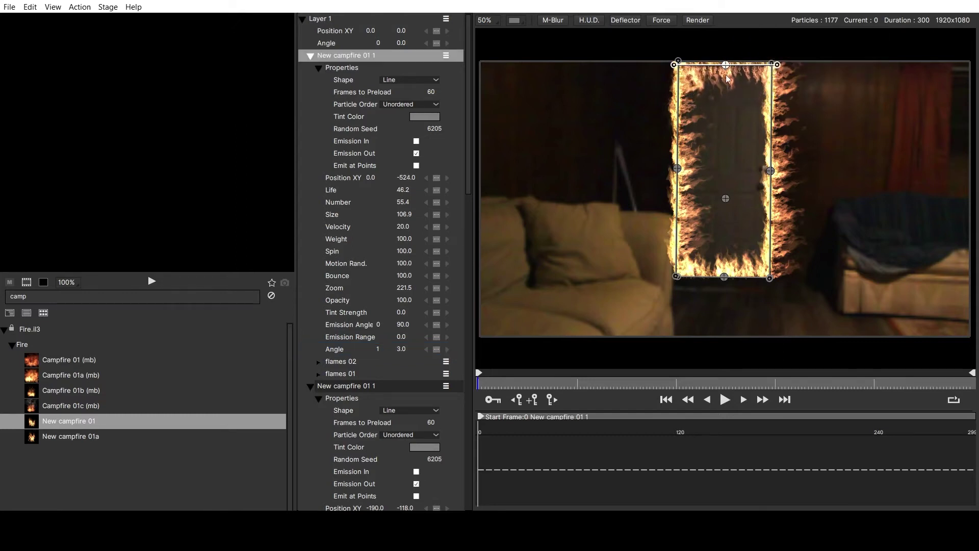
- Play the animation to check the flames around the whole door, and return to frame 0
{"action": "left_click", "coordinate": [731, 401]}
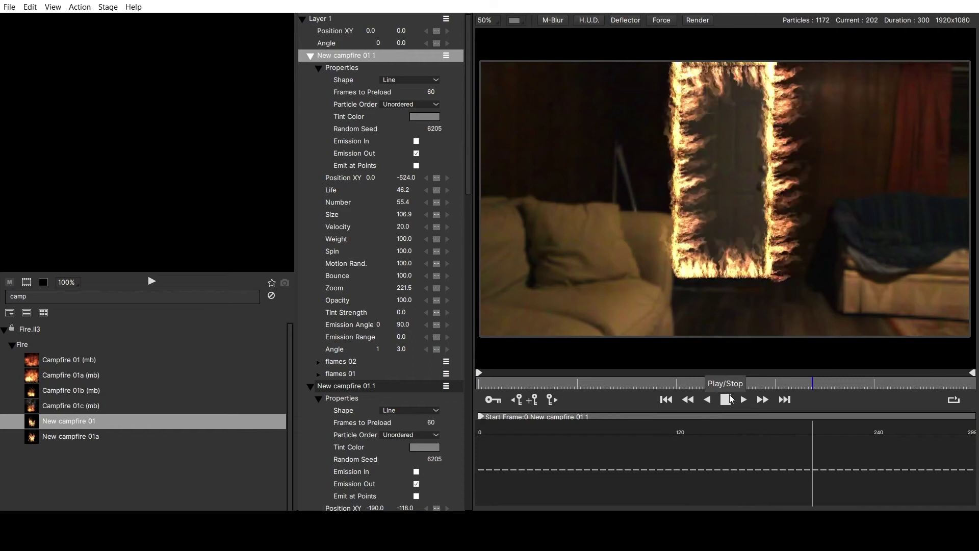
{"action": "left_click", "coordinate": [730, 400]}
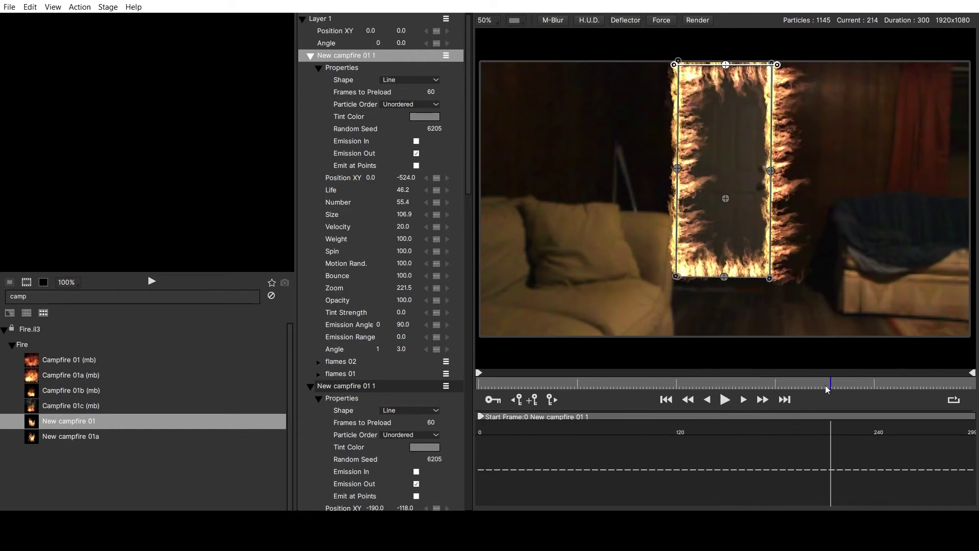
{"action": "left_click_drag", "start_coordinate": [826, 390], "coordinate": [393, 421]}
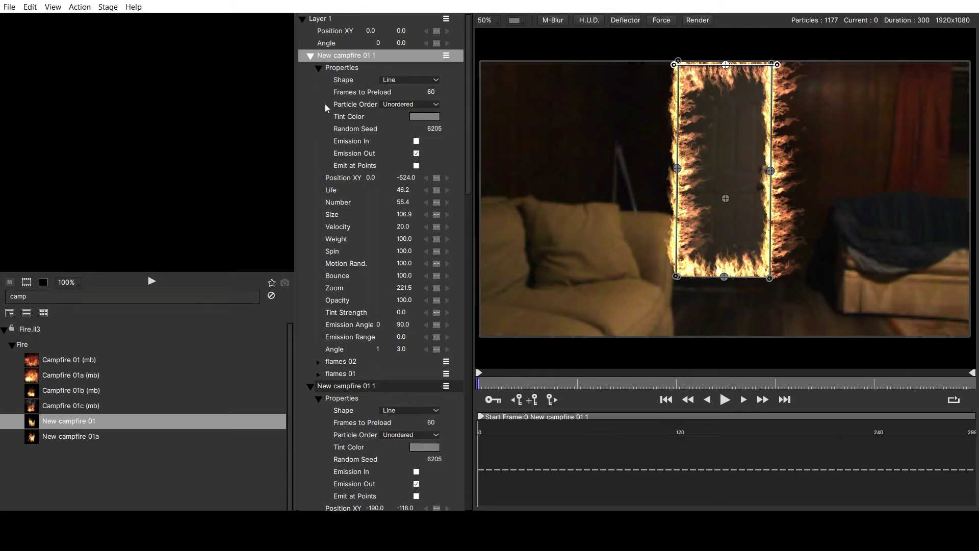
- Collapse the settings of all four New campfire 01 emitters in Layer 1
{"action": "left_click", "coordinate": [309, 56]}
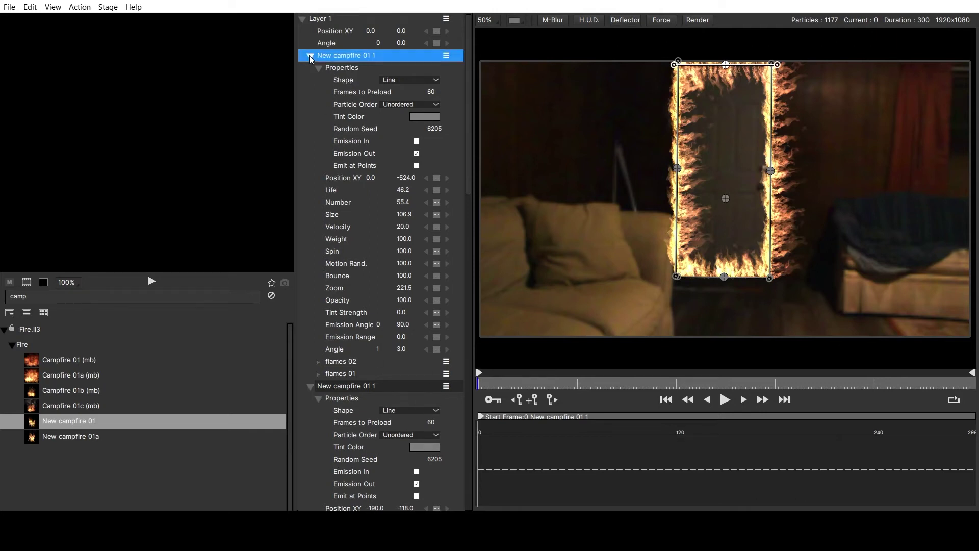
{"action": "left_click", "coordinate": [309, 69]}
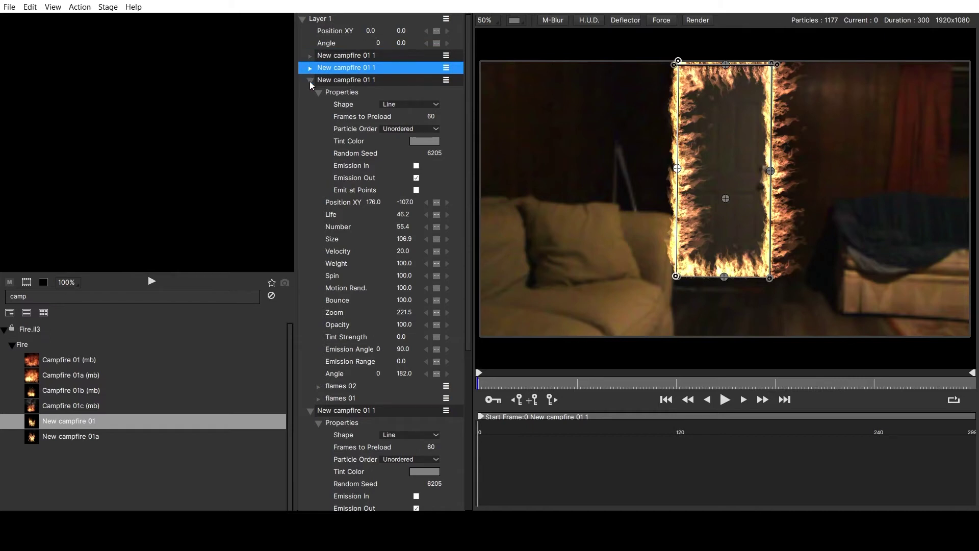
{"action": "left_click", "coordinate": [311, 82]}
{"action": "left_click", "coordinate": [311, 93]}
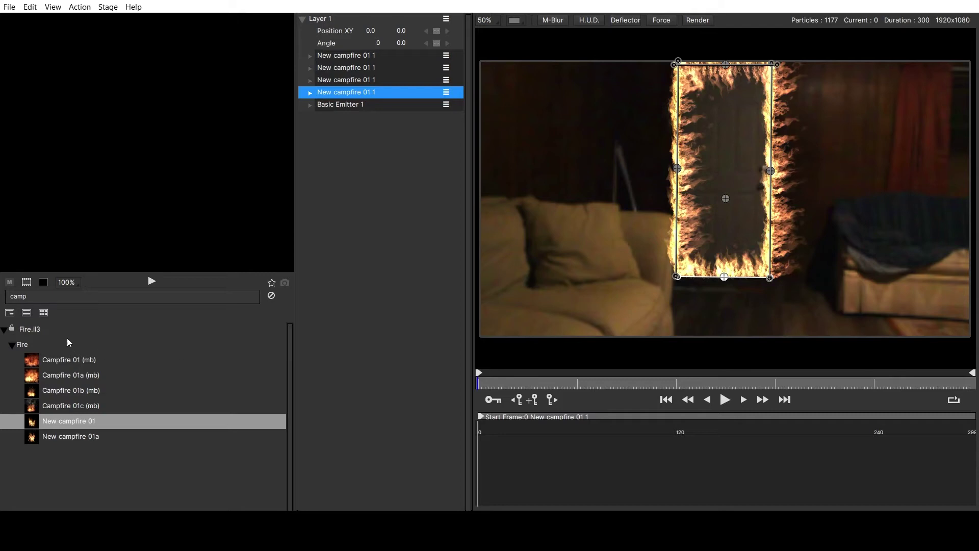
- Add a New campfire 01a emitter to the stage and move it to the photo's right edge at about XY 956, -222
{"action": "left_click", "coordinate": [70, 437]}
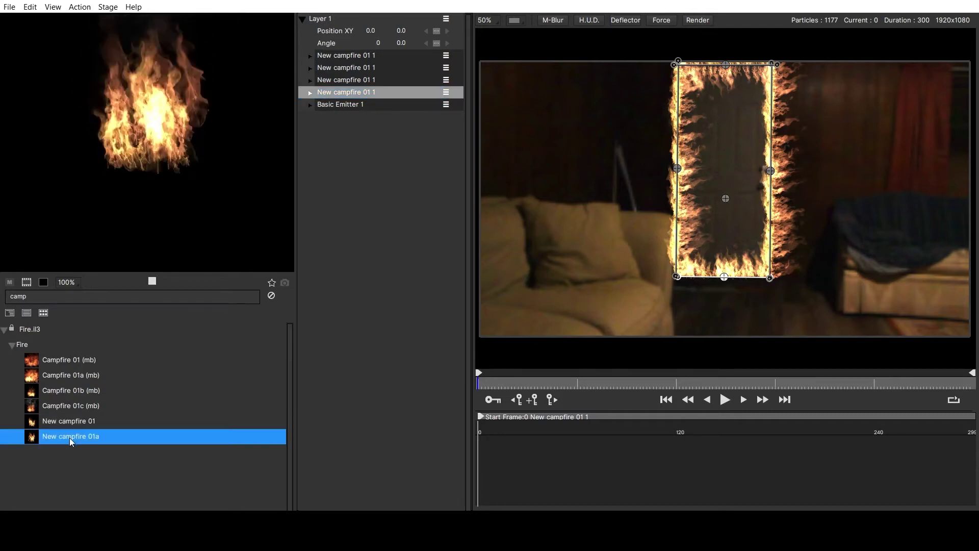
{"action": "double_click", "coordinate": [70, 438]}
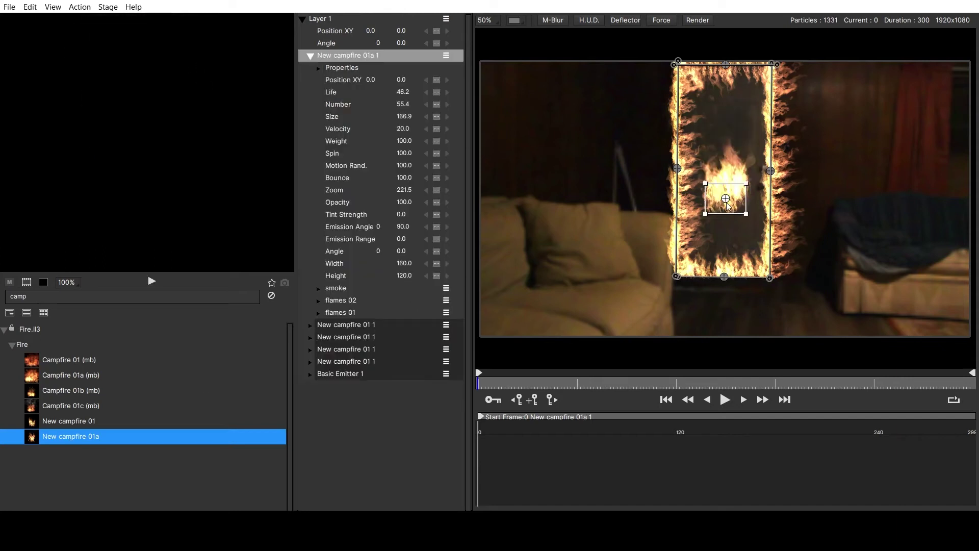
{"action": "left_click_drag", "start_coordinate": [728, 205], "coordinate": [977, 138]}
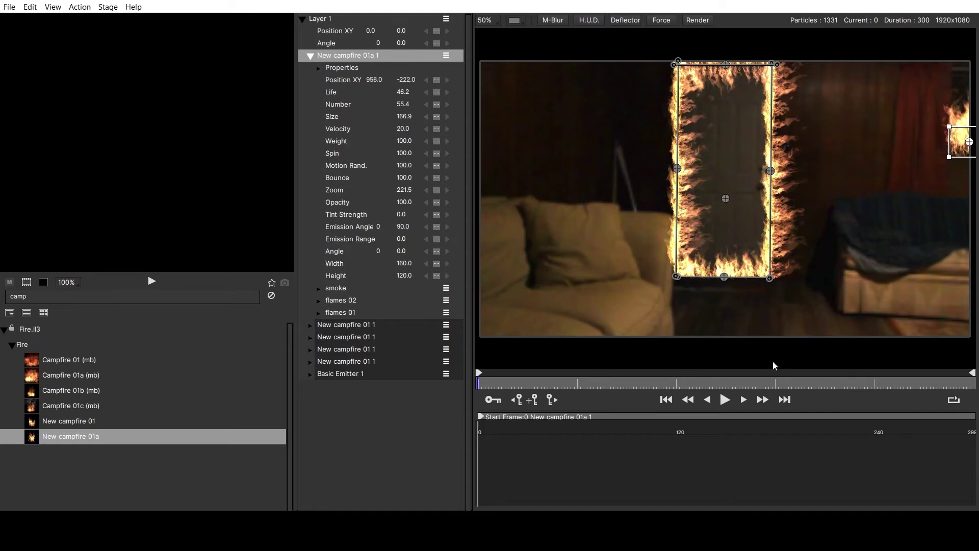
- Play the animation to check the added campfire beside the door flames, and collapse the New campfire 01a emitter's settings
{"action": "left_click", "coordinate": [731, 402]}
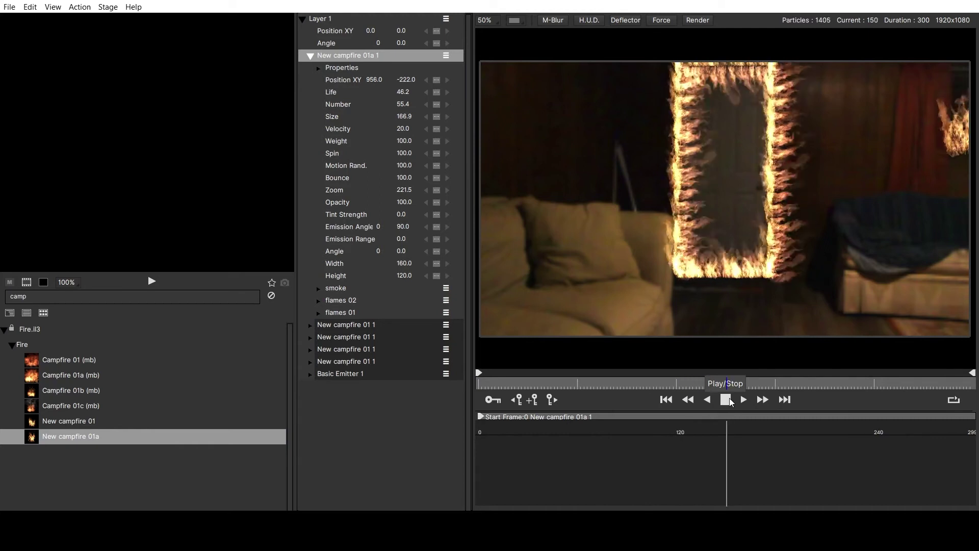
{"action": "left_click", "coordinate": [730, 403]}
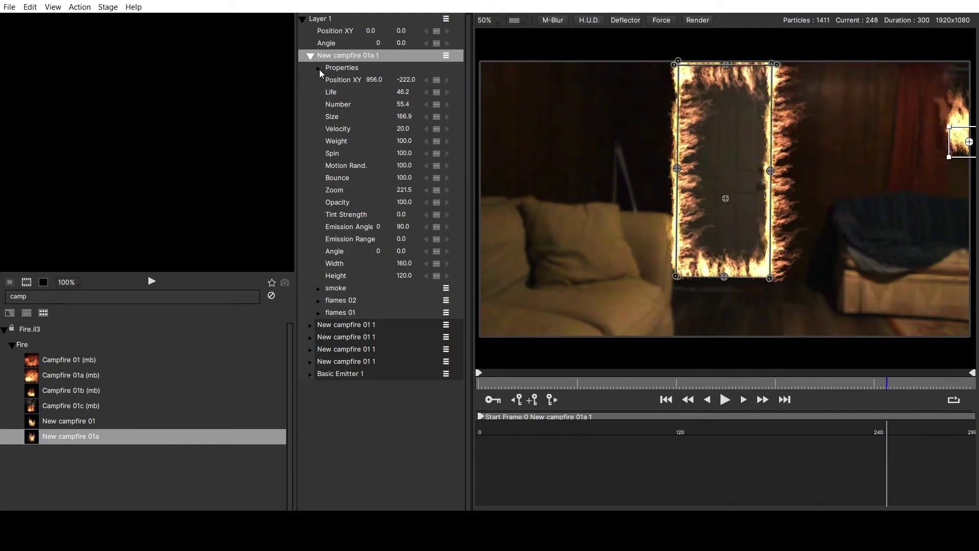
{"action": "left_click", "coordinate": [319, 68]}
{"action": "left_click", "coordinate": [319, 68]}
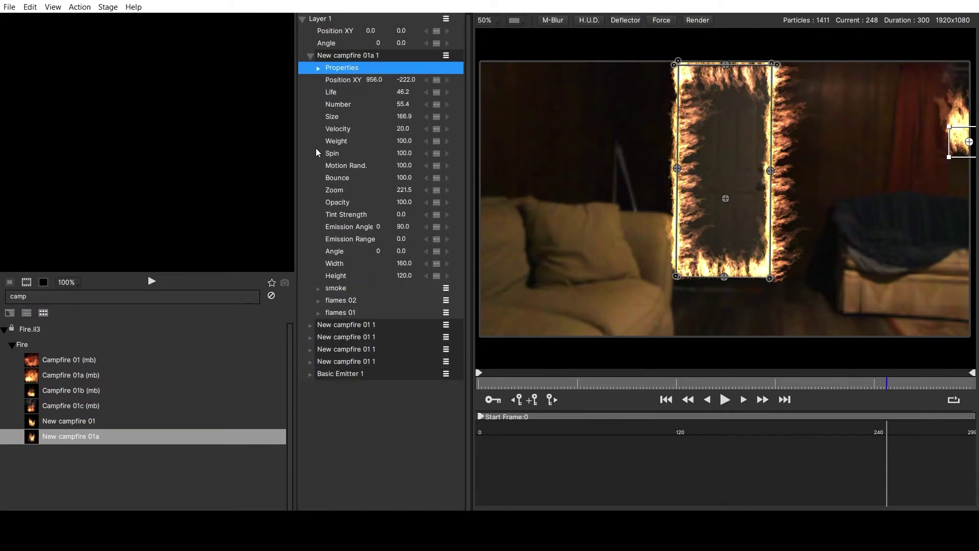
{"action": "left_click", "coordinate": [310, 55]}
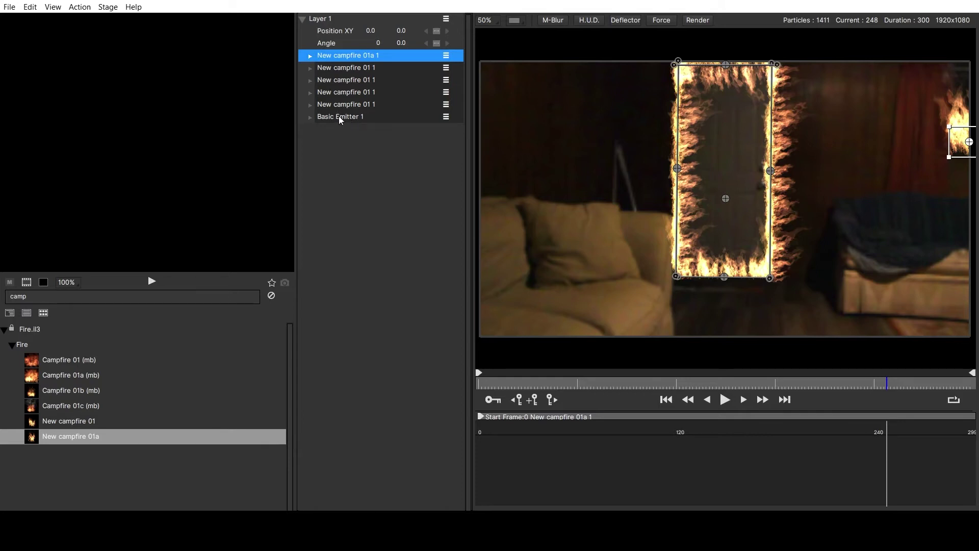
- Disable the New campfire 01a emitter and the Basic Emitter 1 backdrop
{"action": "left_click", "coordinate": [445, 57]}
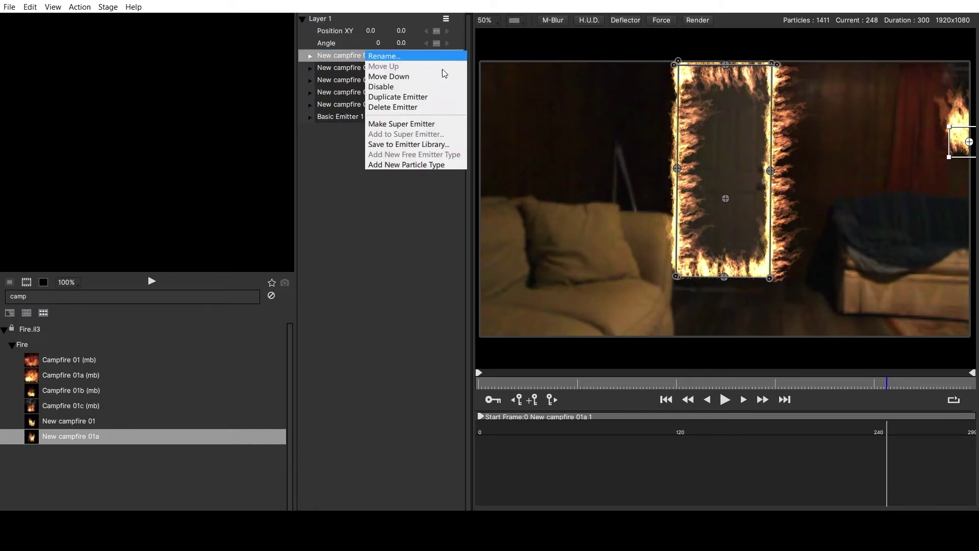
{"action": "left_click", "coordinate": [439, 86]}
{"action": "left_click", "coordinate": [444, 117]}
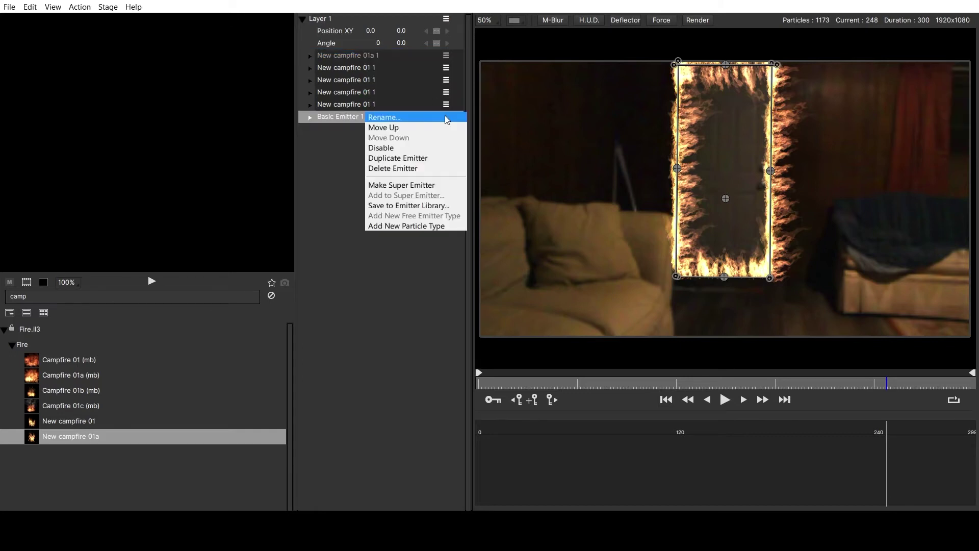
{"action": "left_click", "coordinate": [444, 147]}
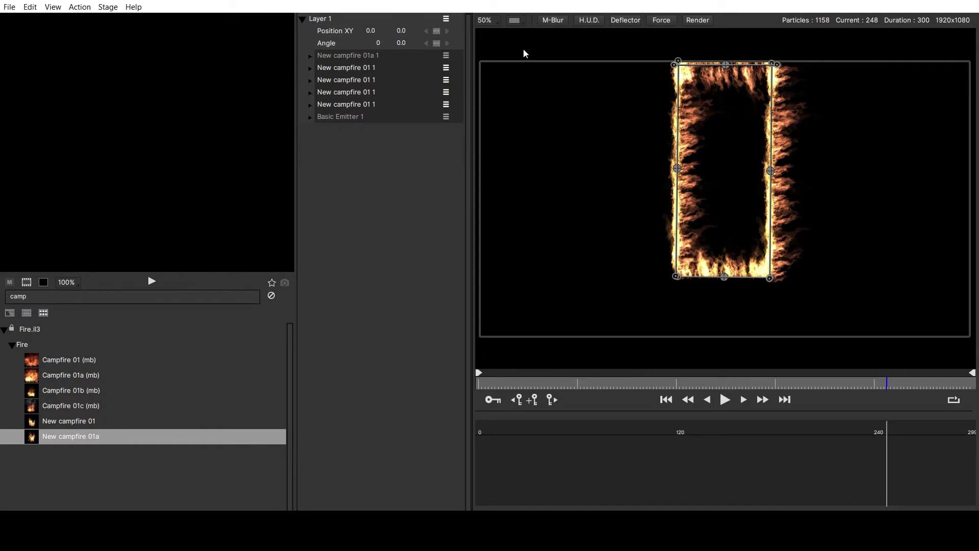
- Enable the Basic Emitter 1 backdrop and the New campfire 01a emitter again
{"action": "left_click", "coordinate": [375, 56]}
{"action": "left_click", "coordinate": [356, 118]}
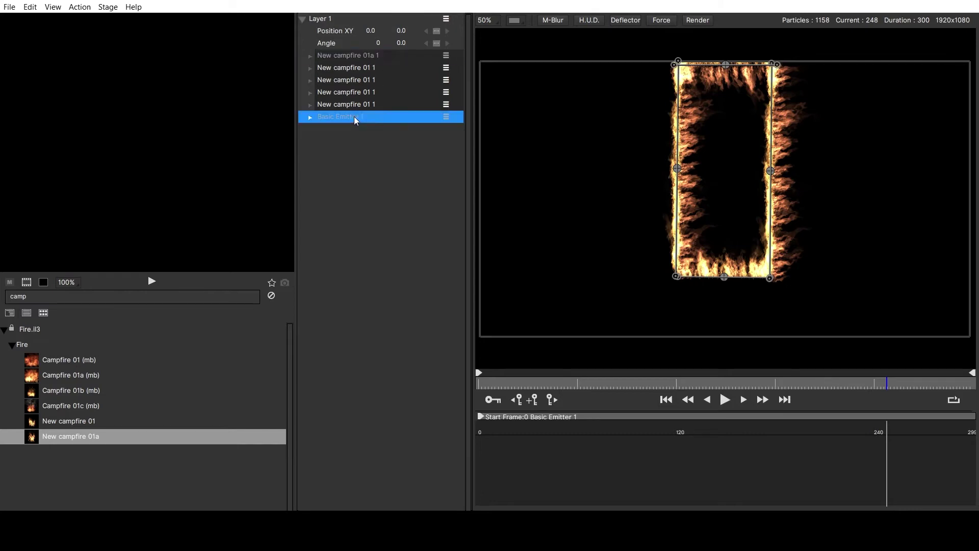
{"action": "left_click", "coordinate": [446, 117]}
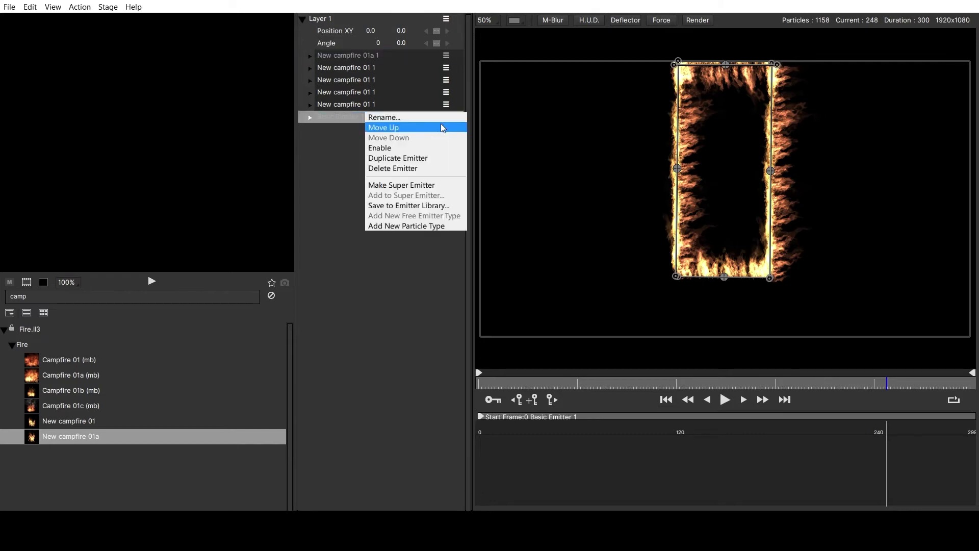
{"action": "left_click", "coordinate": [435, 148]}
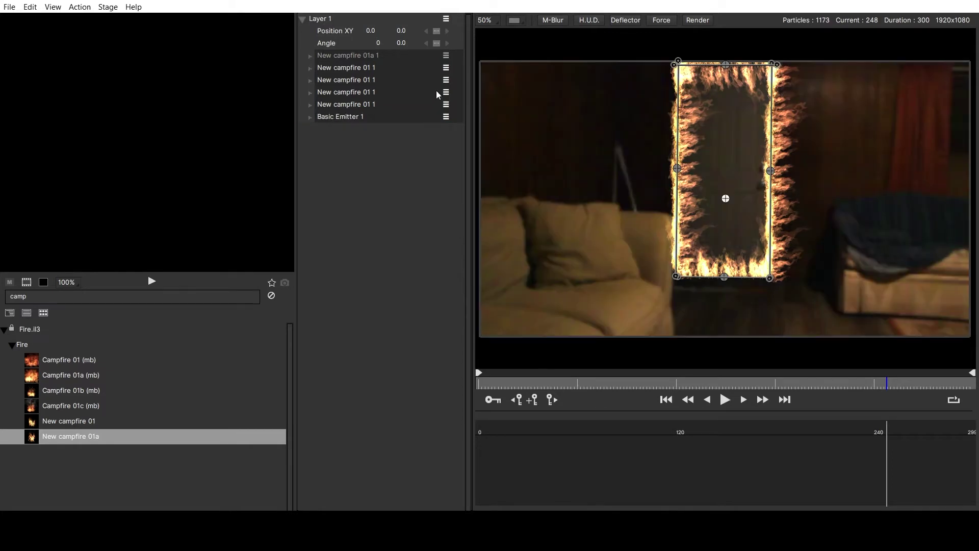
{"action": "left_click", "coordinate": [447, 55]}
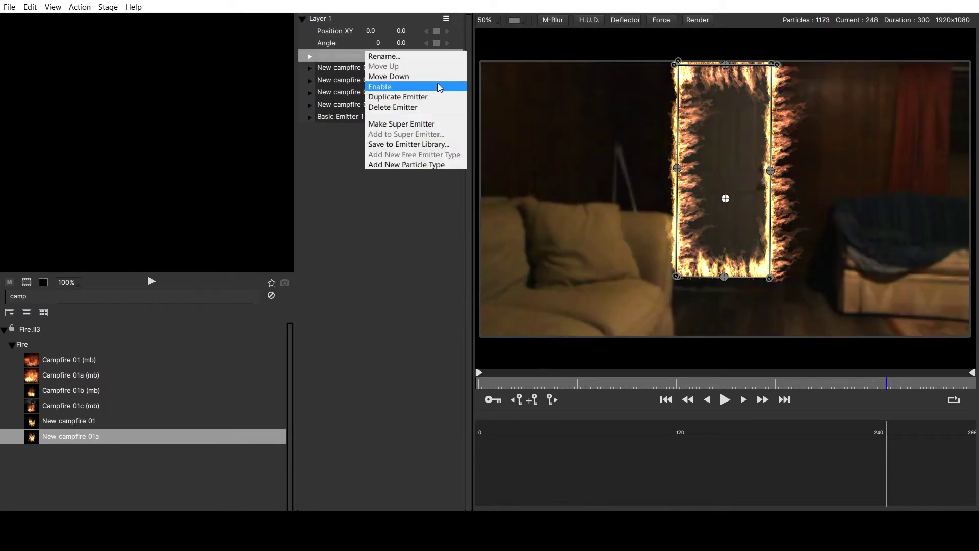
{"action": "left_click", "coordinate": [437, 86]}
- Delete the New campfire 01 line emitter along the top of the door
{"action": "left_click", "coordinate": [446, 68]}
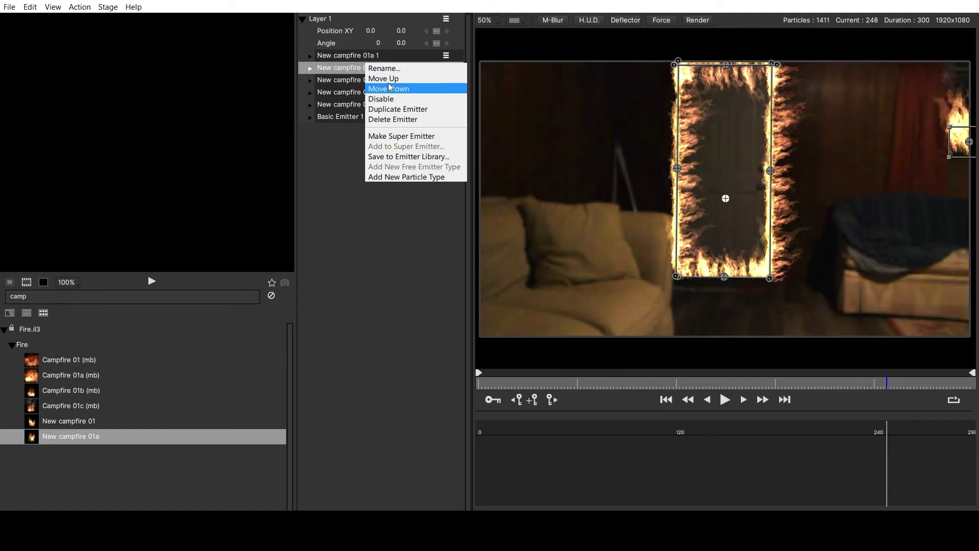
{"action": "left_click", "coordinate": [347, 73]}
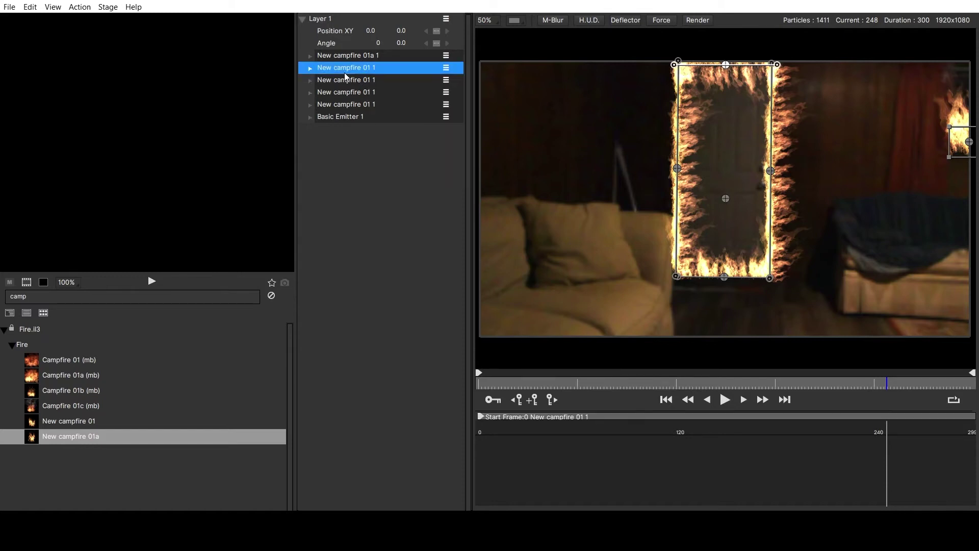
{"action": "left_click", "coordinate": [346, 80]}
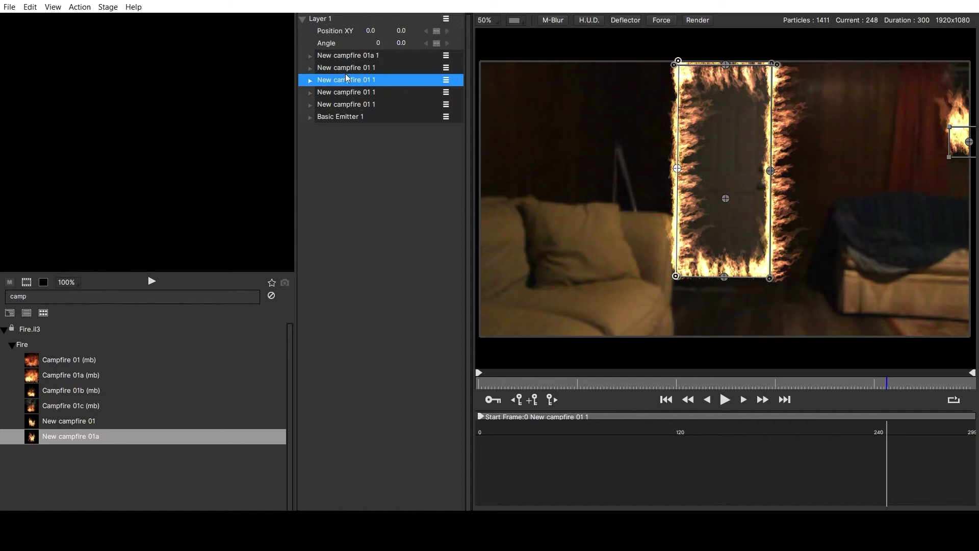
{"action": "left_click", "coordinate": [346, 69]}
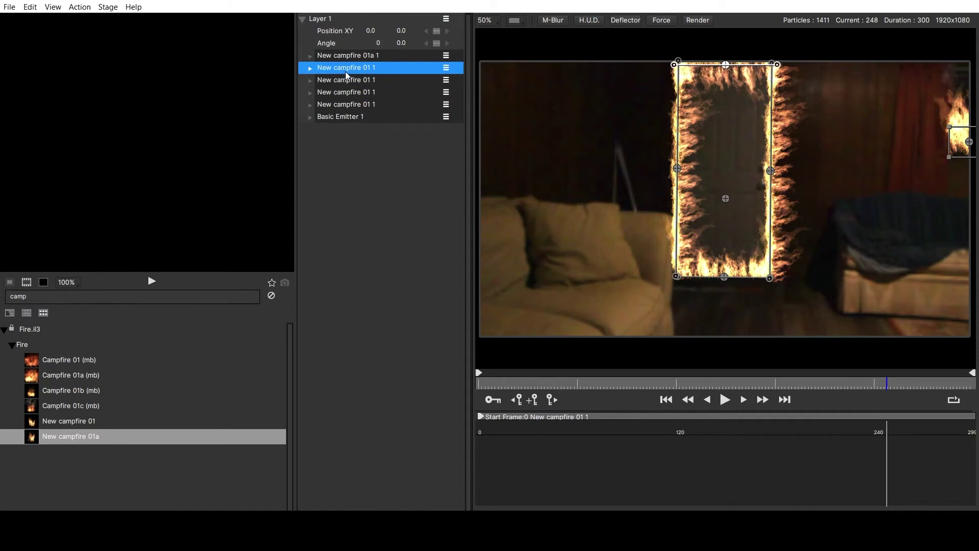
{"action": "left_click", "coordinate": [445, 68]}
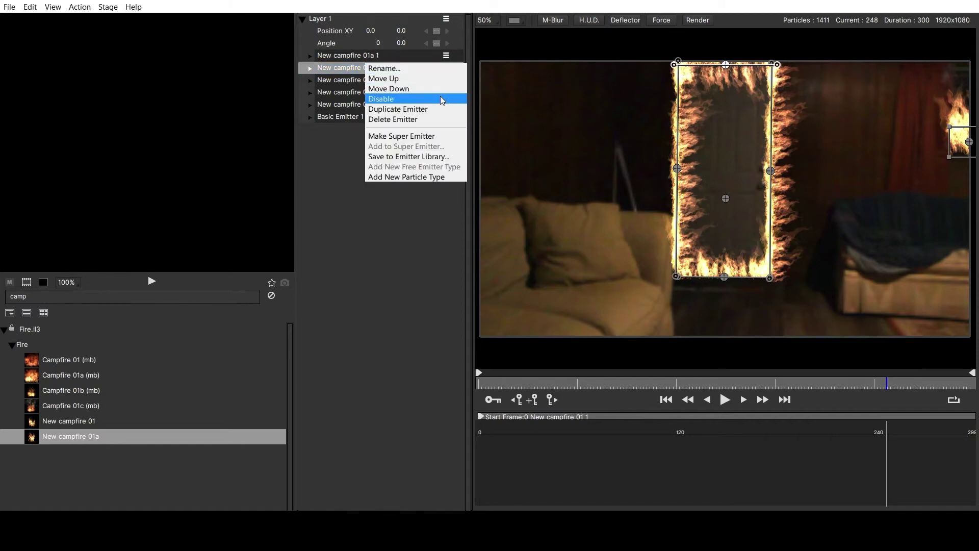
{"action": "left_click", "coordinate": [439, 117]}
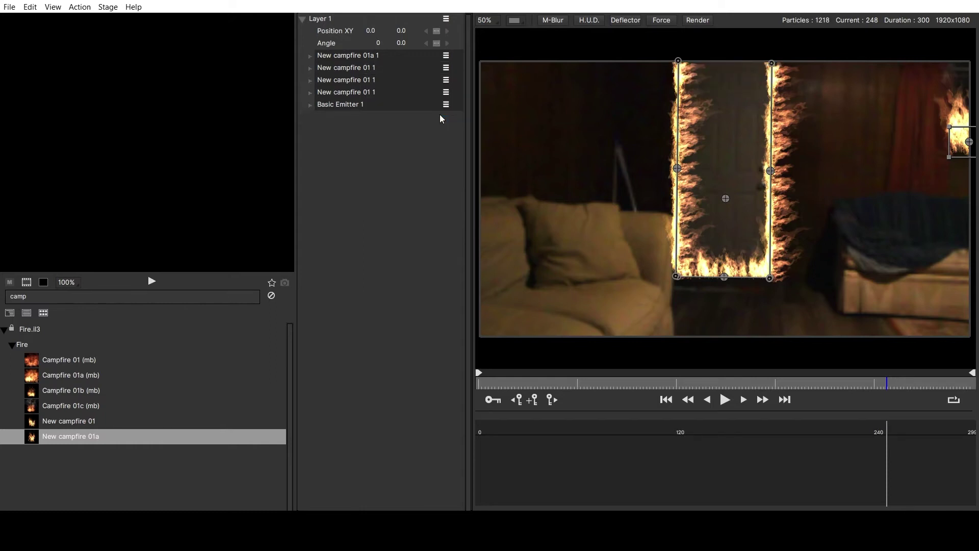
- Delete the remaining New campfire 01 line emitters along the door's left, right and bottom edges
{"action": "left_click", "coordinate": [396, 69]}
{"action": "left_click", "coordinate": [445, 68]}
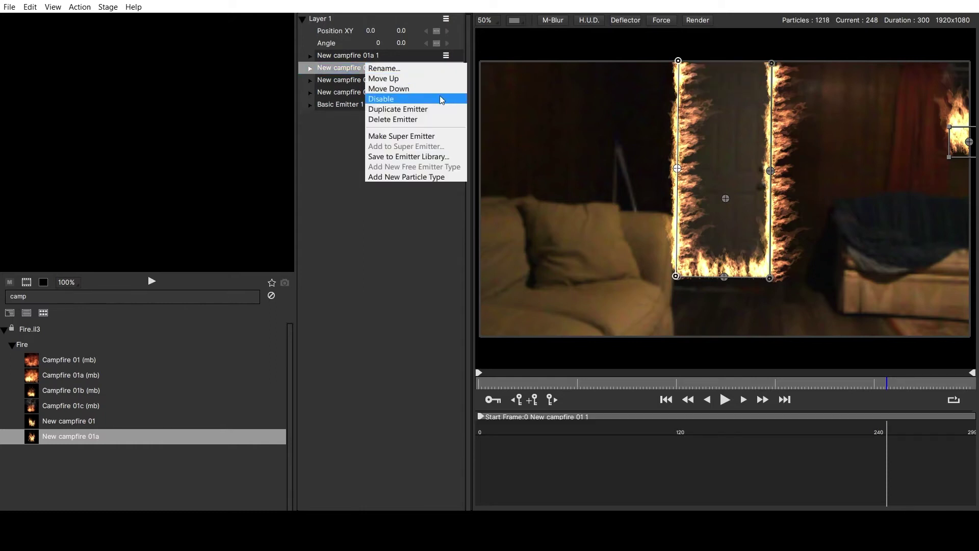
{"action": "left_click", "coordinate": [435, 118]}
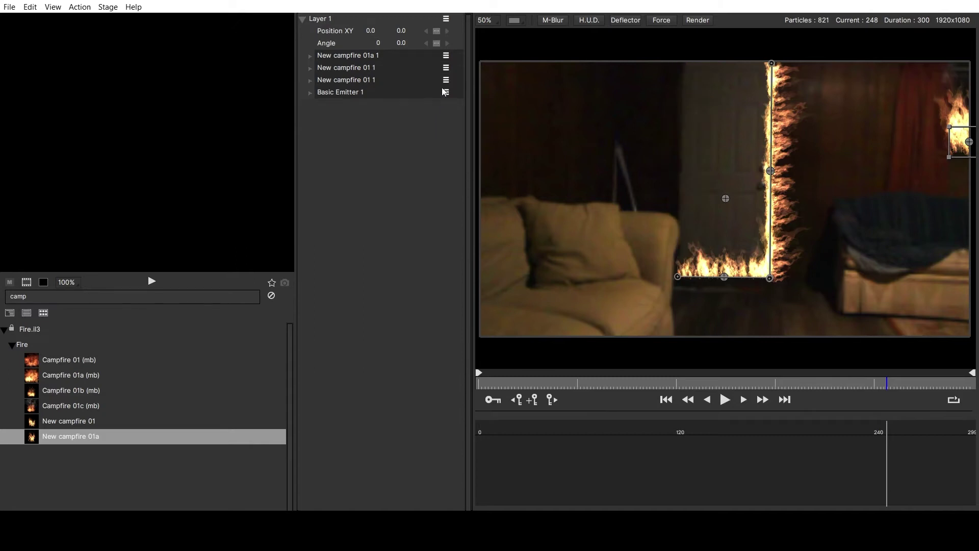
{"action": "left_click", "coordinate": [446, 69]}
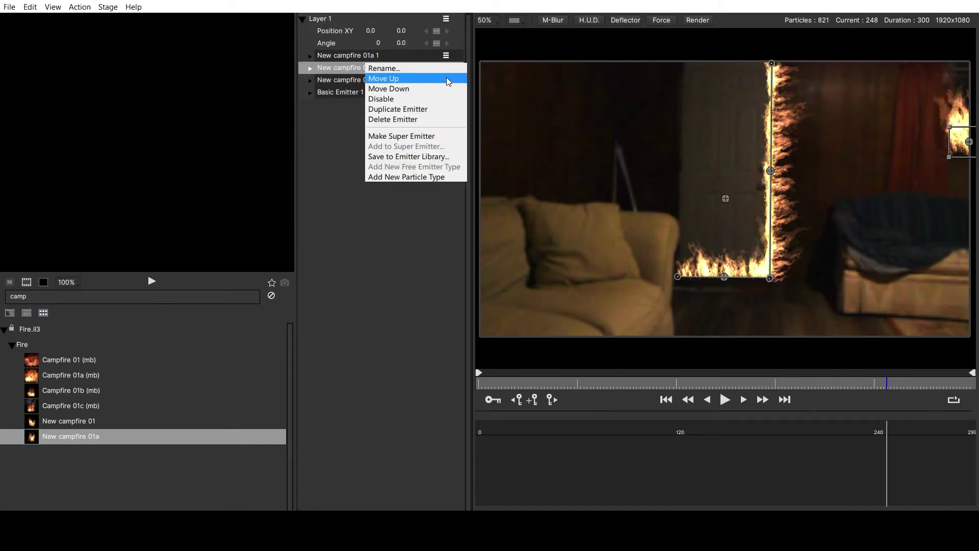
{"action": "left_click", "coordinate": [448, 119]}
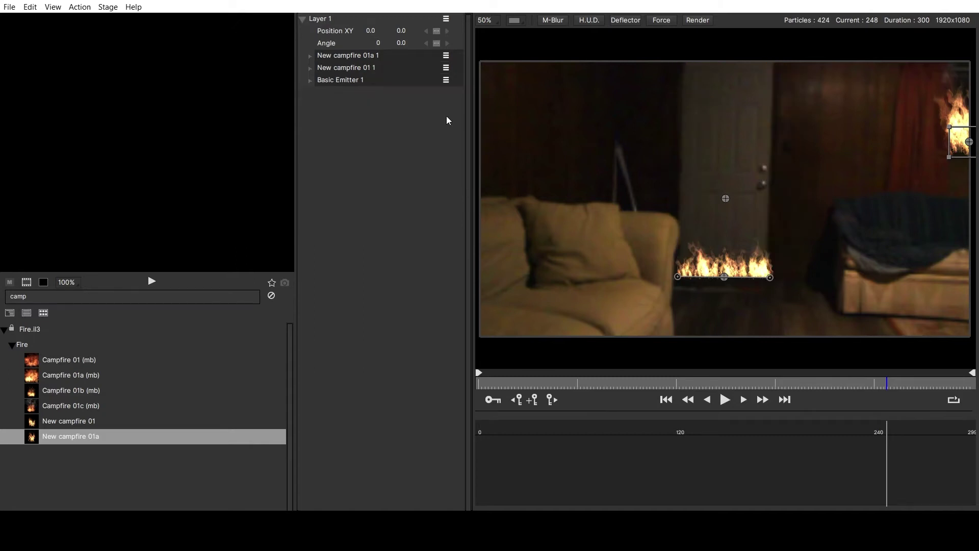
{"action": "left_click", "coordinate": [446, 68]}
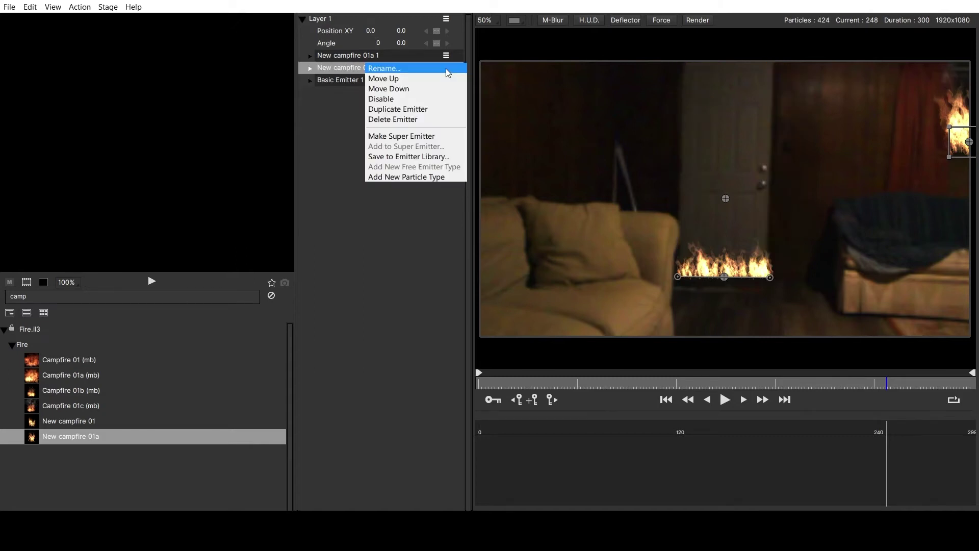
{"action": "left_click", "coordinate": [436, 118]}
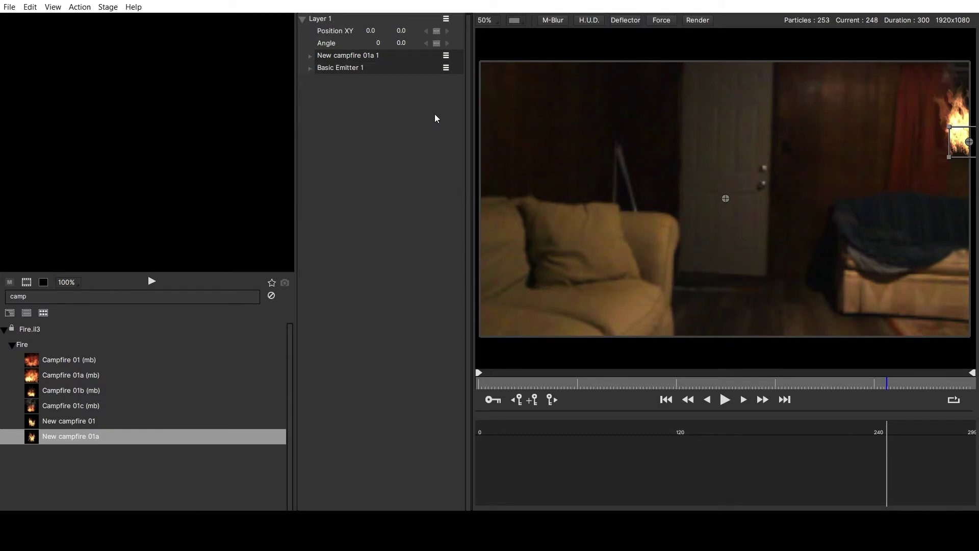
- Disable the Basic Emitter 1 backdrop so only the New campfire 01a emitter stays active
{"action": "left_click", "coordinate": [388, 58]}
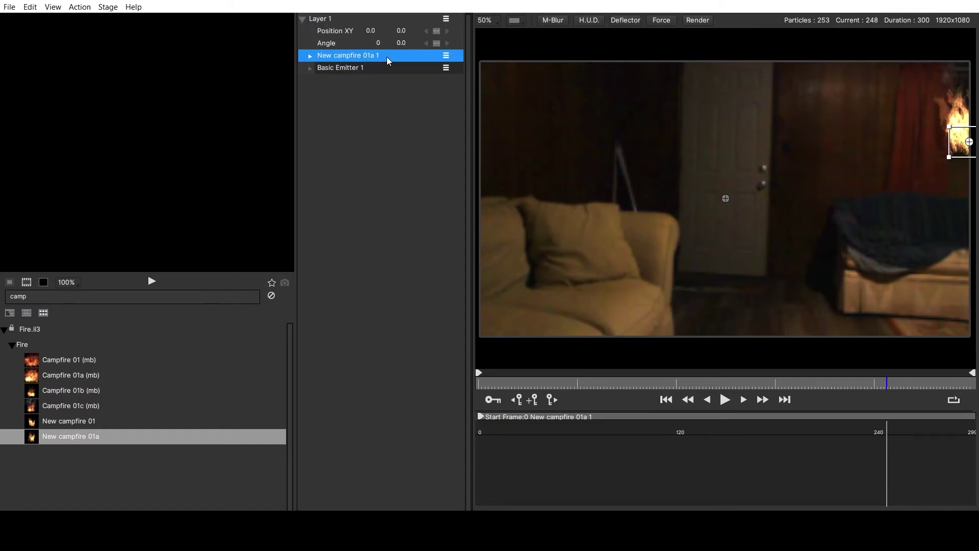
{"action": "left_click", "coordinate": [440, 66]}
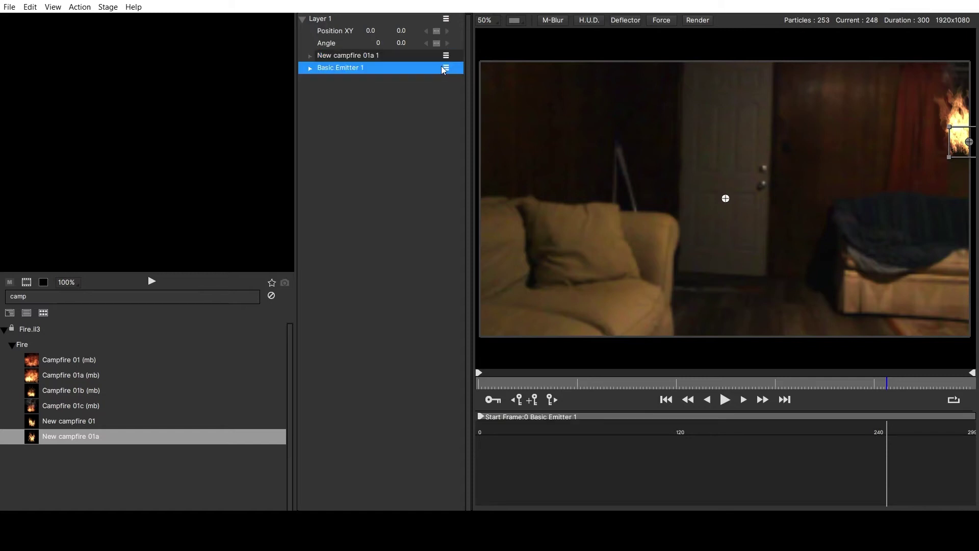
{"action": "left_click", "coordinate": [444, 67]}
{"action": "left_click", "coordinate": [444, 99]}
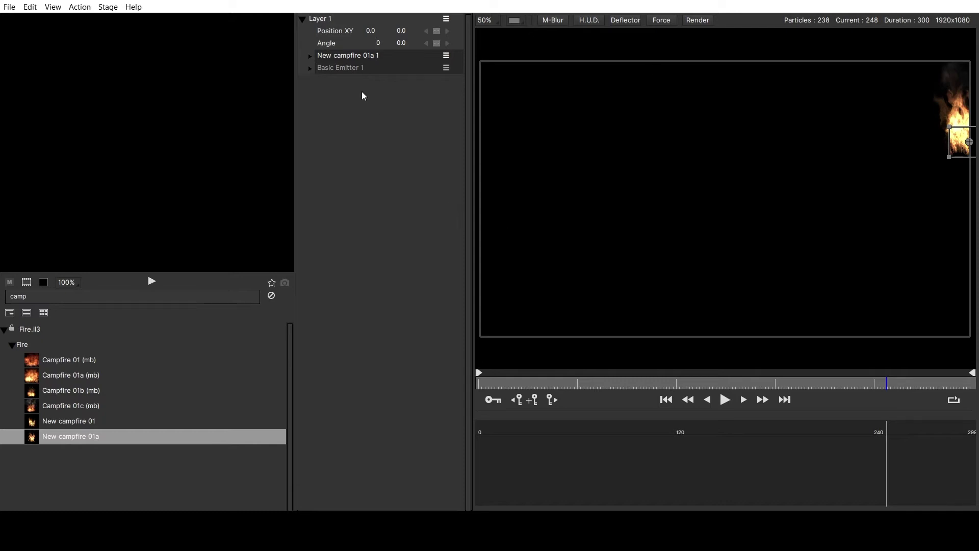
- Enable the Basic Emitter 1 backdrop so the living room shows behind the campfire
{"action": "left_click", "coordinate": [446, 55]}
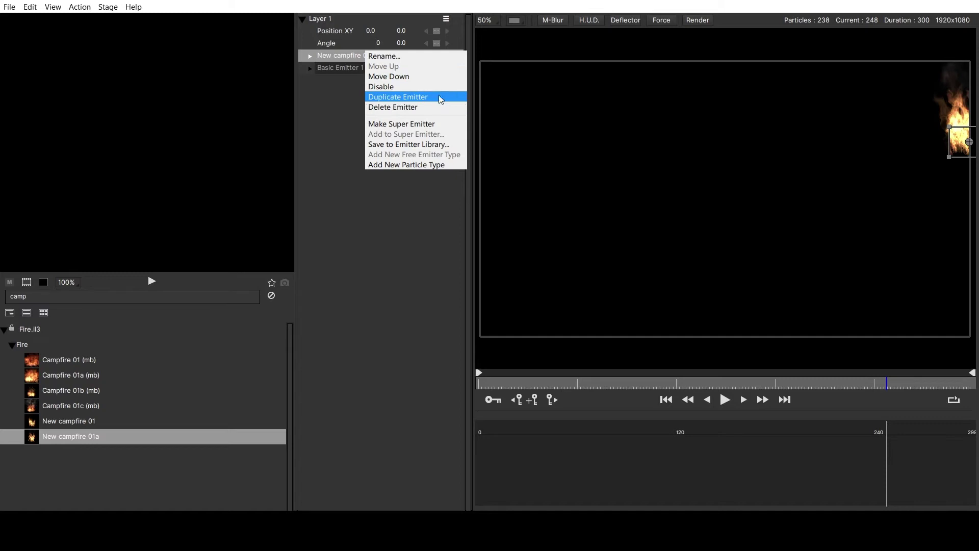
{"action": "left_click", "coordinate": [321, 126]}
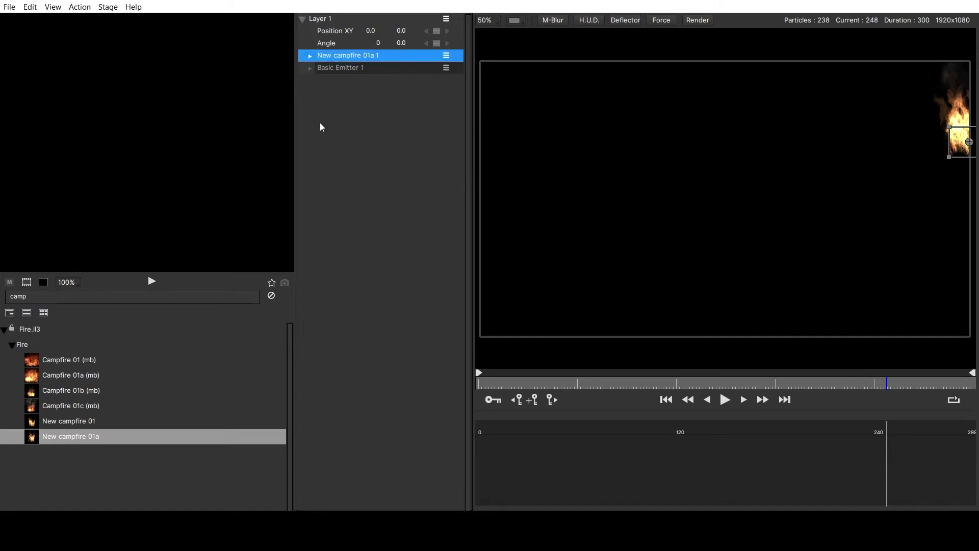
{"action": "left_click", "coordinate": [445, 69]}
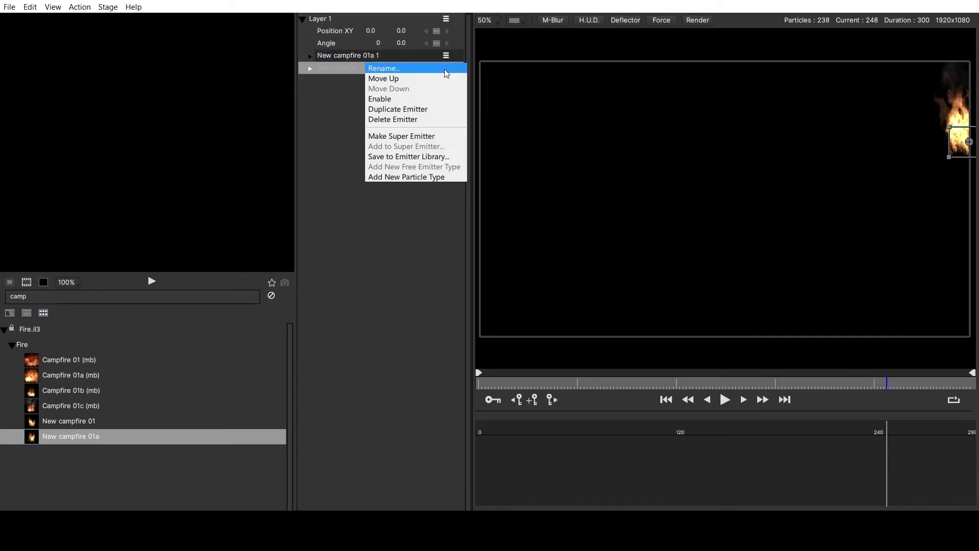
{"action": "left_click", "coordinate": [441, 102]}
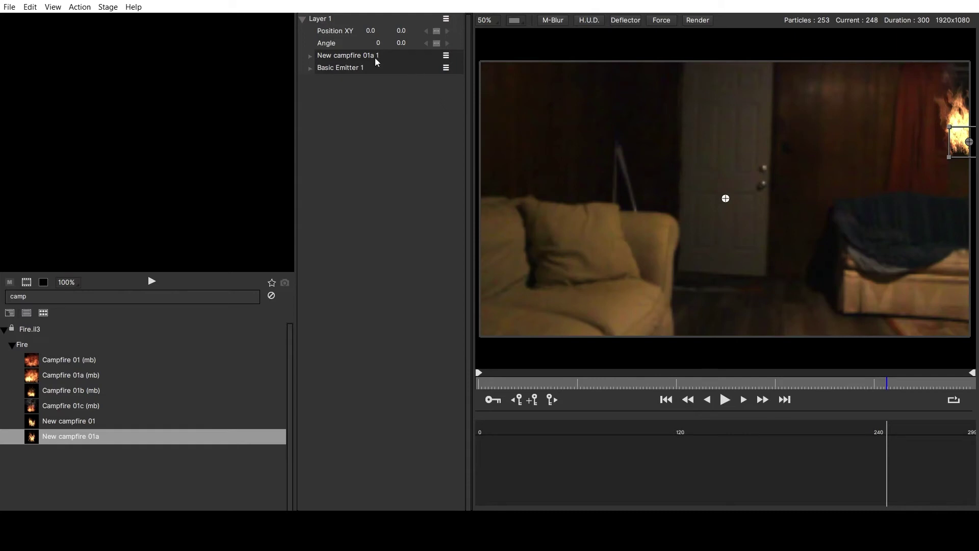
- Replace the shape image of Basic Emitter 1's New Particle Type with the living-room view that shows the window and both red curtains
{"action": "left_click", "coordinate": [356, 64]}
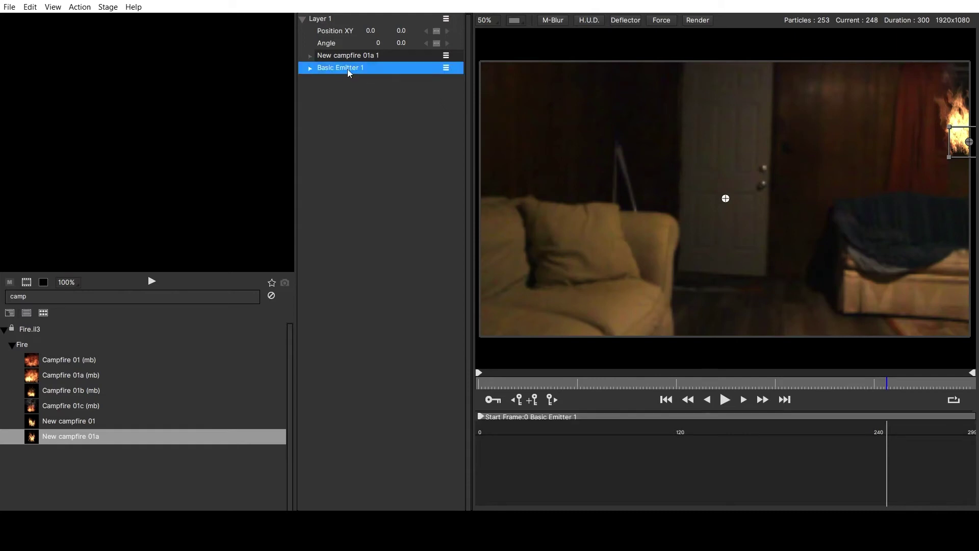
{"action": "left_click", "coordinate": [311, 68]}
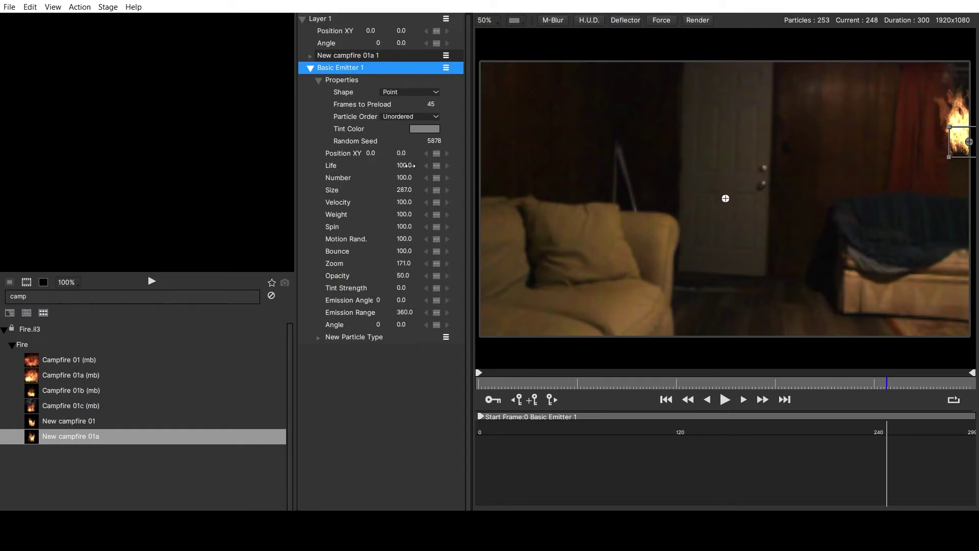
{"action": "left_click", "coordinate": [320, 336]}
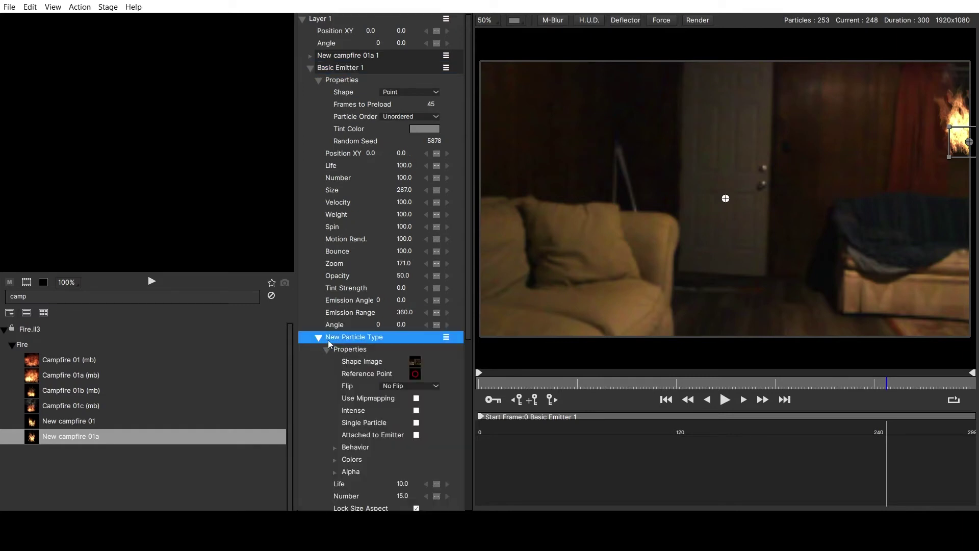
{"action": "left_click", "coordinate": [417, 364]}
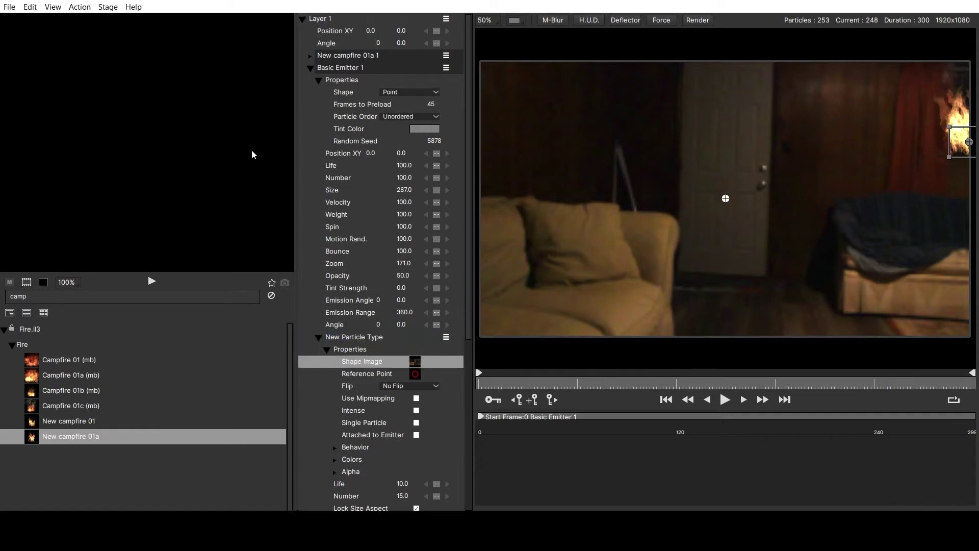
{"action": "left_click", "coordinate": [268, 111]}
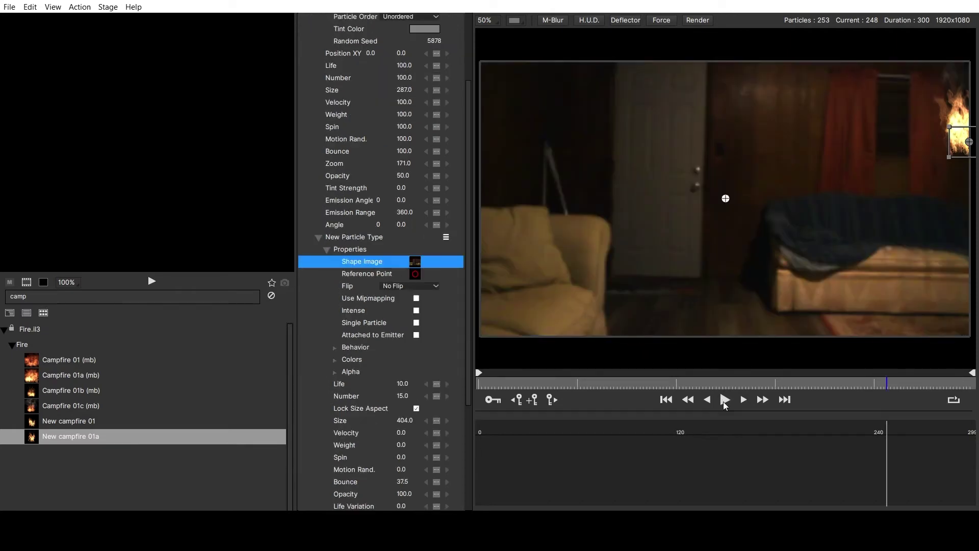
- Disable the Basic Emitter 1 backdrop and enable it again
{"action": "scroll", "coordinate": [361, 141], "scroll_direction": "up", "scroll_amount": 1}
{"action": "scroll", "coordinate": [360, 137], "scroll_direction": "up", "scroll_amount": 2}
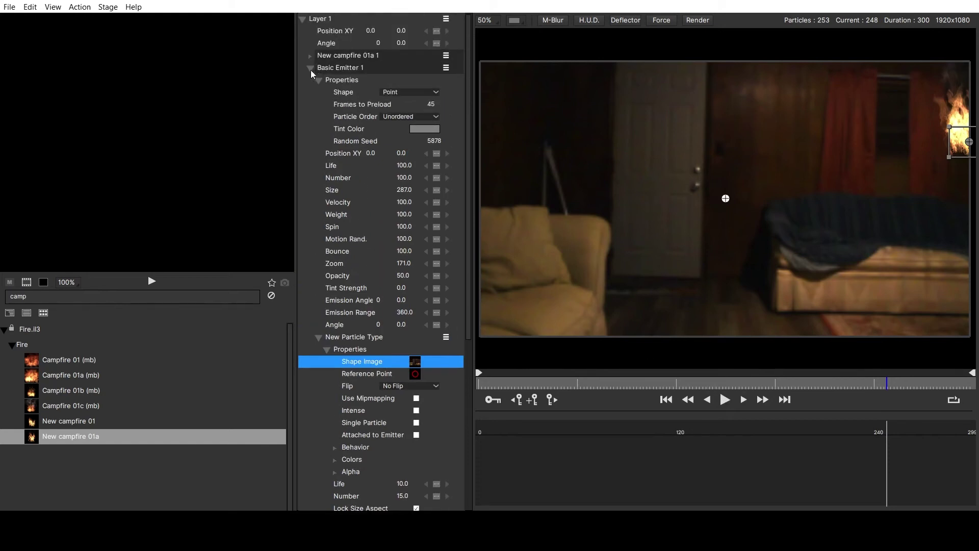
{"action": "left_click", "coordinate": [306, 66]}
{"action": "left_click", "coordinate": [445, 67]}
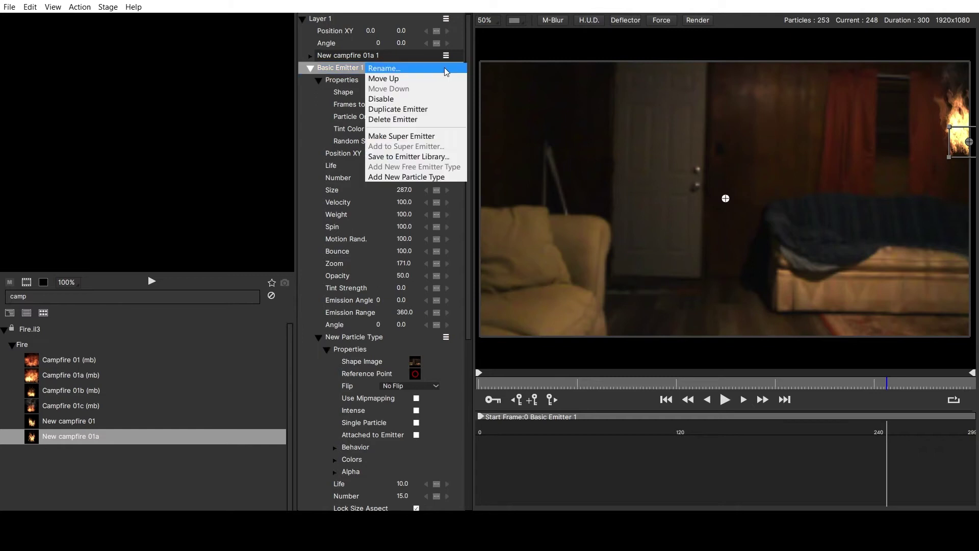
{"action": "left_click", "coordinate": [442, 96]}
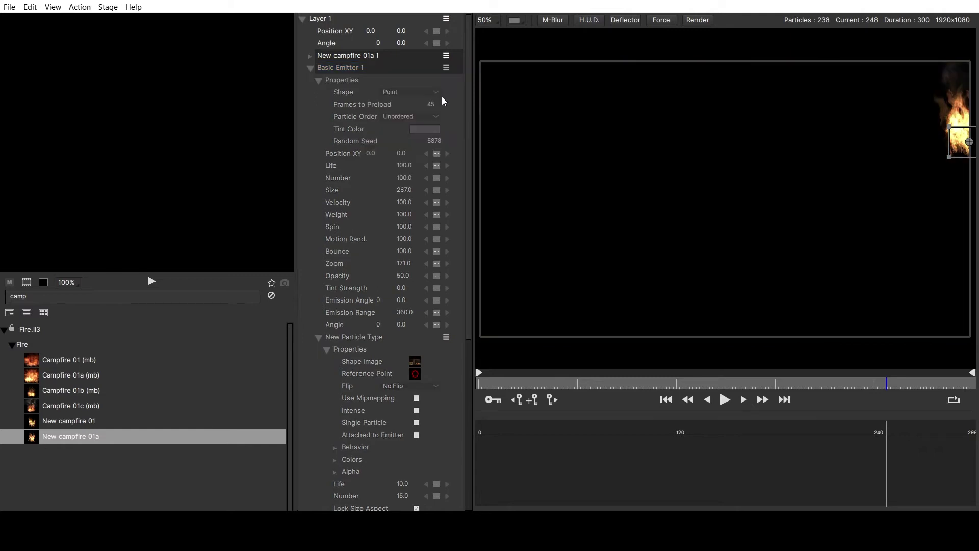
{"action": "left_click", "coordinate": [446, 67]}
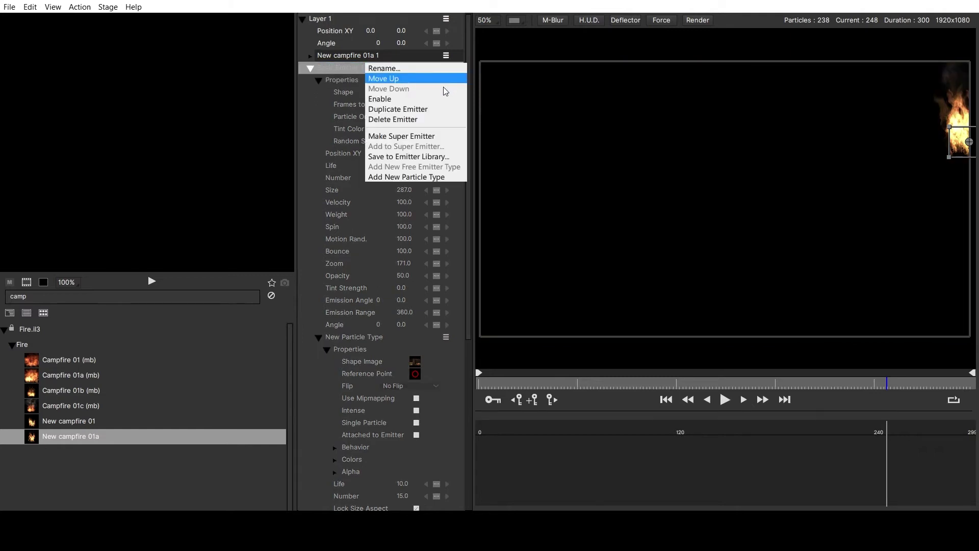
{"action": "left_click", "coordinate": [442, 100]}
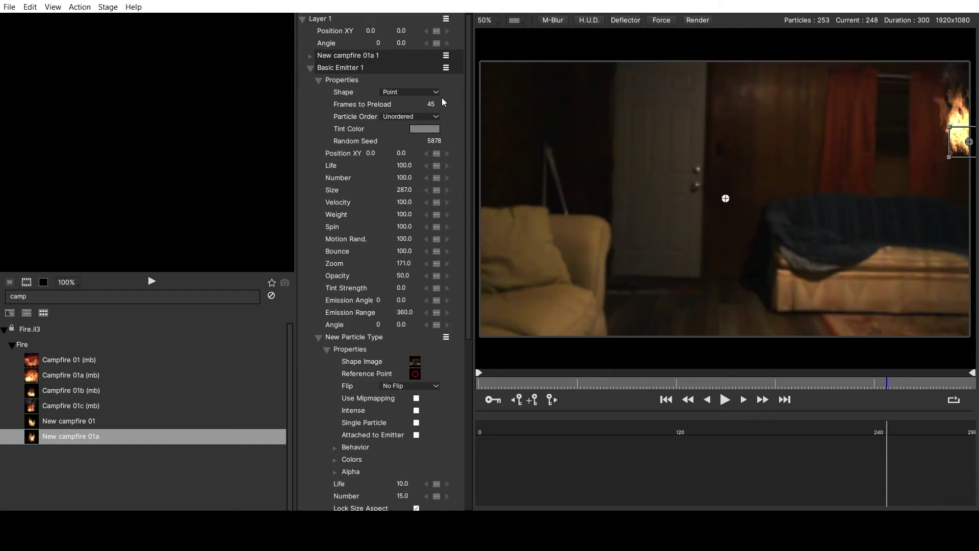
- Delete the New campfire 01a 1 emitter and collapse the Basic Emitter 1 settings
{"action": "left_click", "coordinate": [448, 55]}
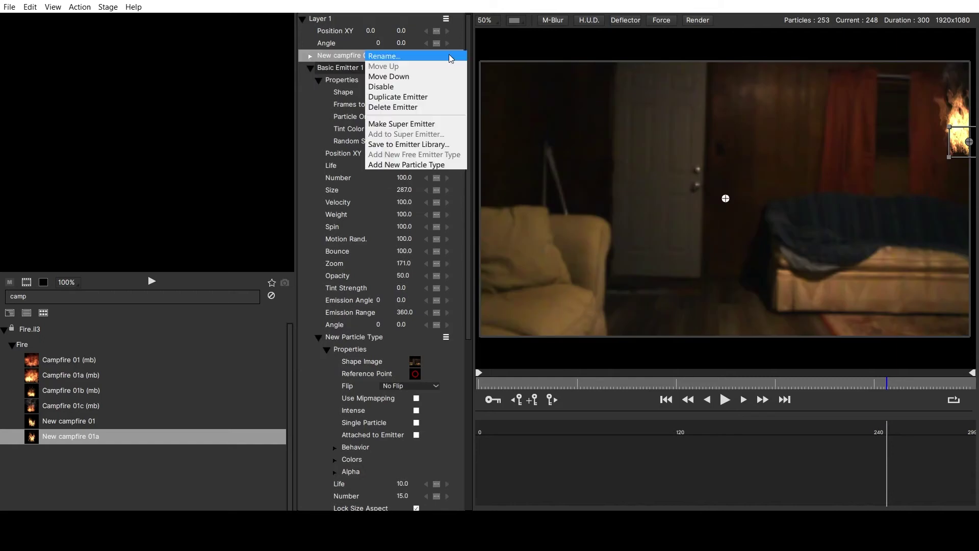
{"action": "left_click", "coordinate": [437, 107]}
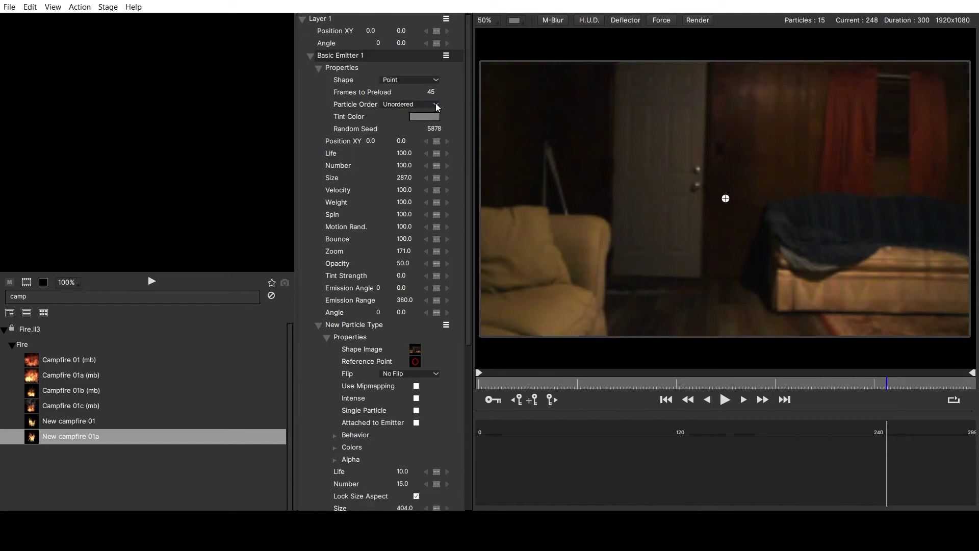
{"action": "left_click", "coordinate": [311, 57]}
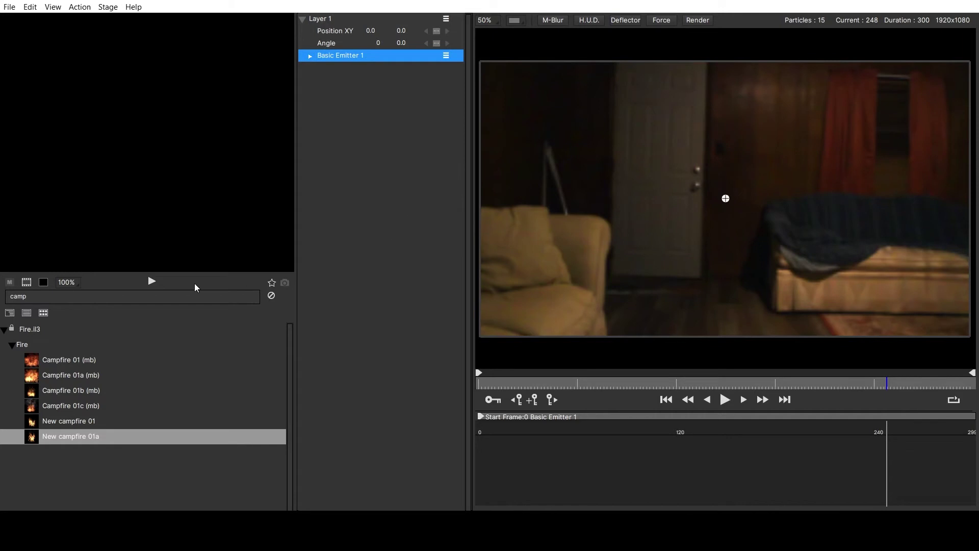
- Add a Campfire 01b (mb) emitter and place it over the lower end of the right curtain, at about X 828, Y -64
{"action": "left_click", "coordinate": [58, 390]}
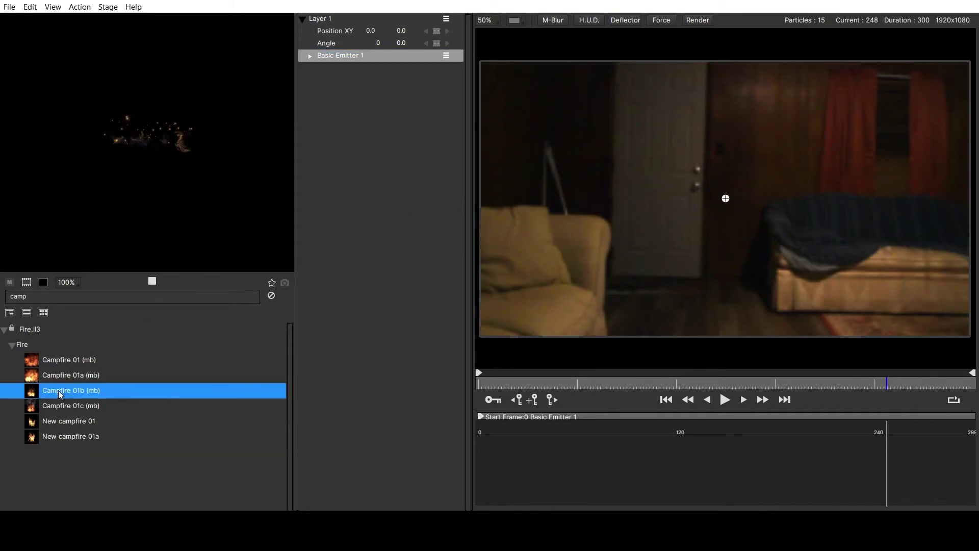
{"action": "double_click", "coordinate": [58, 390]}
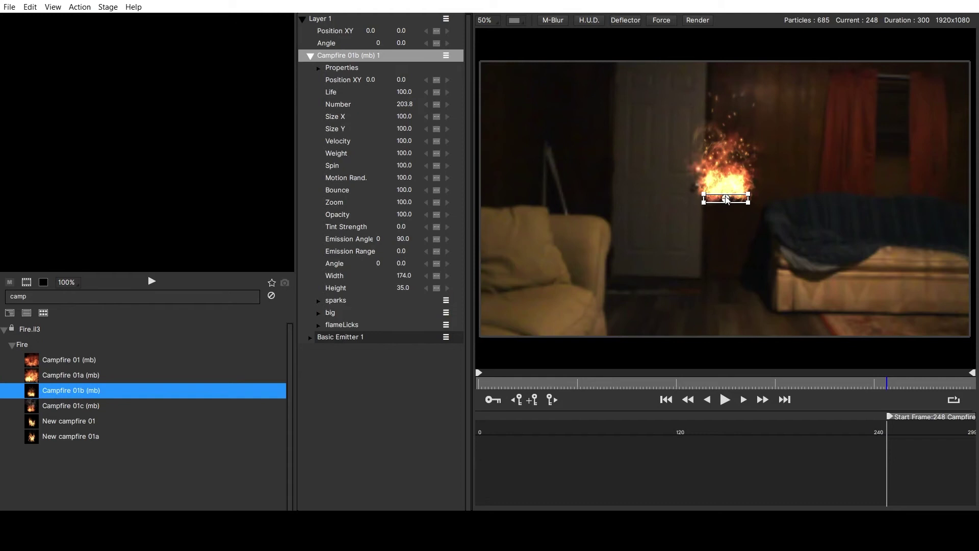
{"action": "left_click_drag", "start_coordinate": [727, 199], "coordinate": [727, 197]}
{"action": "left_click_drag", "start_coordinate": [820, 178], "coordinate": [937, 182]}
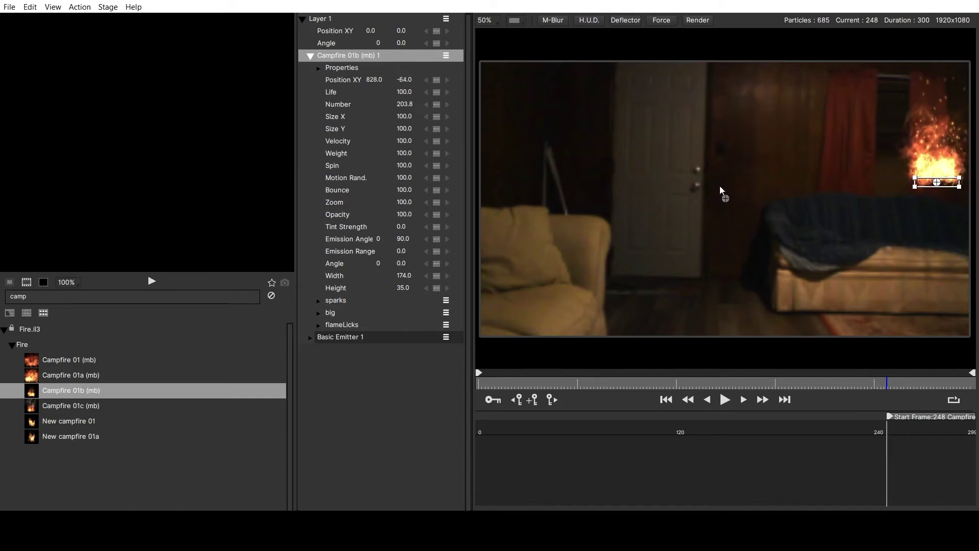
- Change the Campfire 01b (mb) emitter's shape to Line and draw it vertically up the right curtain
{"action": "left_click", "coordinate": [320, 68]}
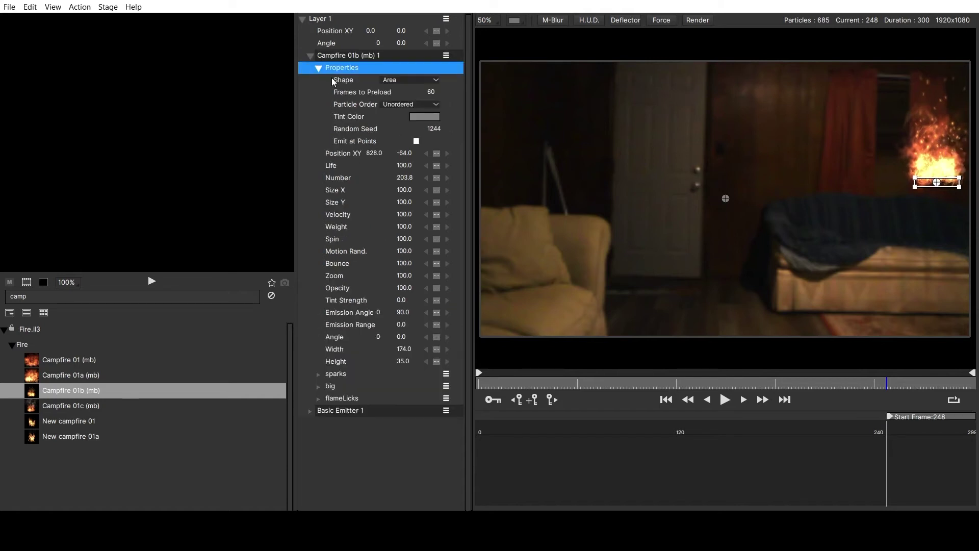
{"action": "left_click", "coordinate": [403, 81]}
{"action": "left_click", "coordinate": [404, 101]}
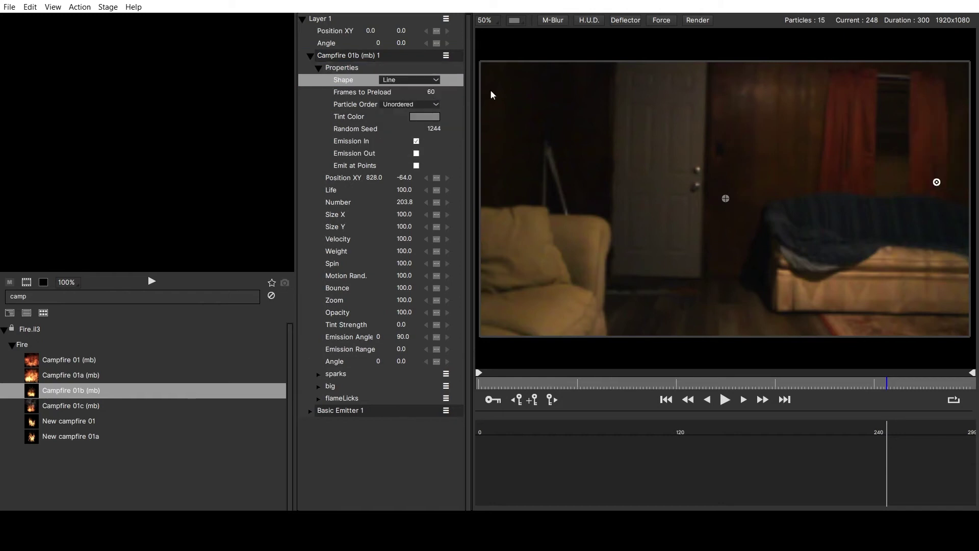
{"action": "left_click", "coordinate": [938, 84]}
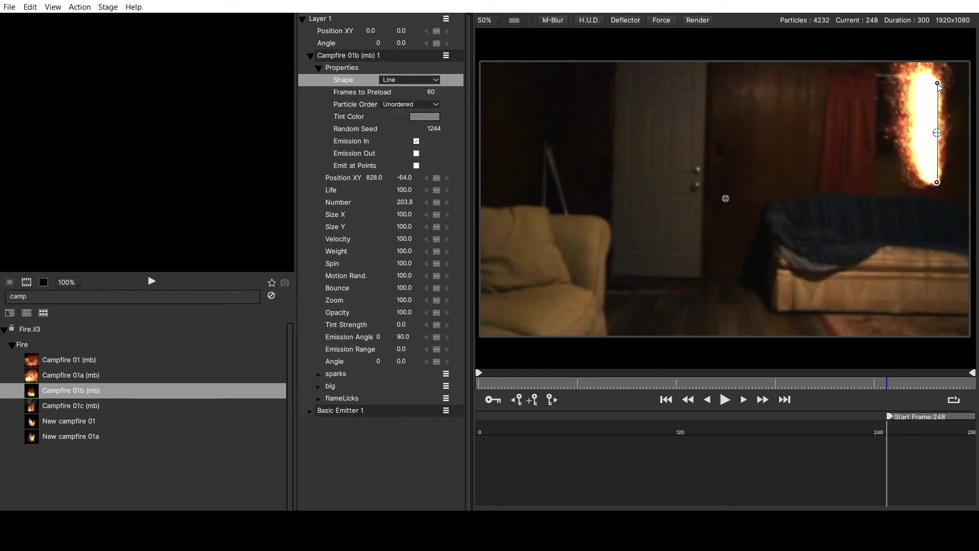
{"action": "right_click", "coordinate": [938, 84]}
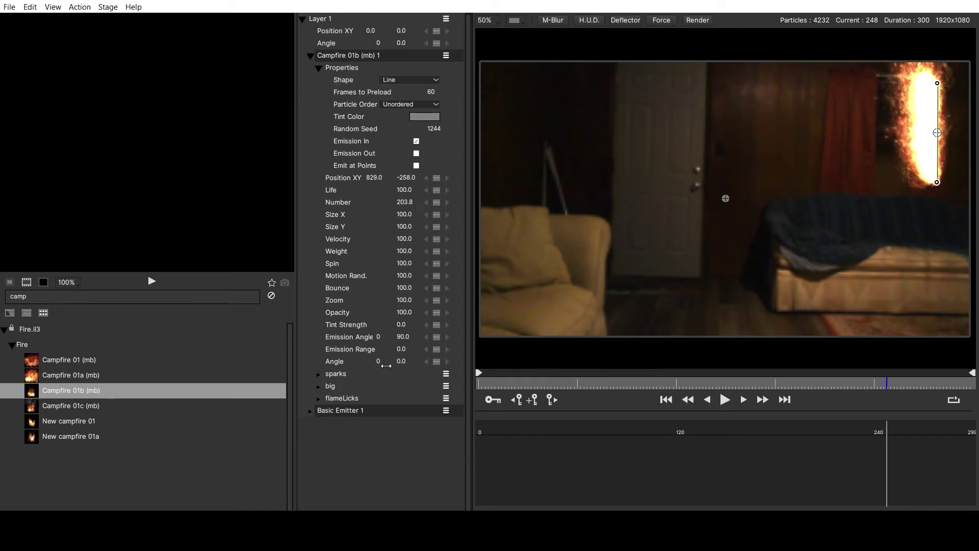
- Set the curtain fire line's Angle to 179, Size X to 31 and Size Y to 39, and preview the animation
{"action": "left_click_drag", "start_coordinate": [400, 361], "coordinate": [491, 338]}
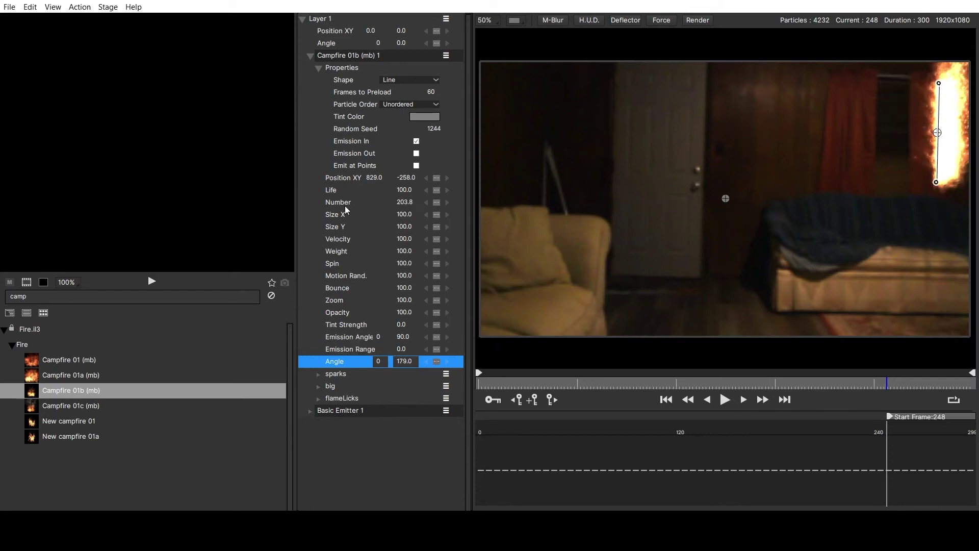
{"action": "left_click_drag", "start_coordinate": [395, 215], "coordinate": [372, 219]}
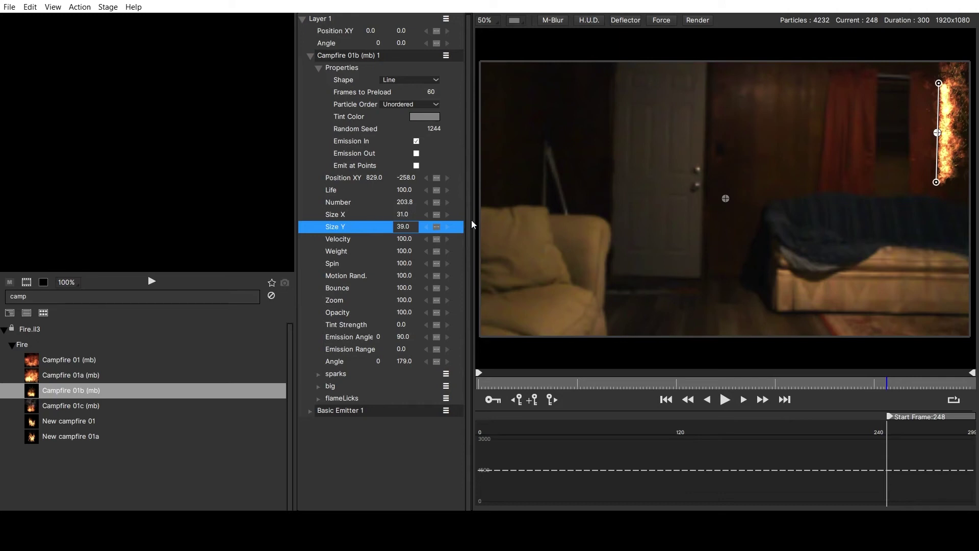
{"action": "left_click", "coordinate": [725, 401]}
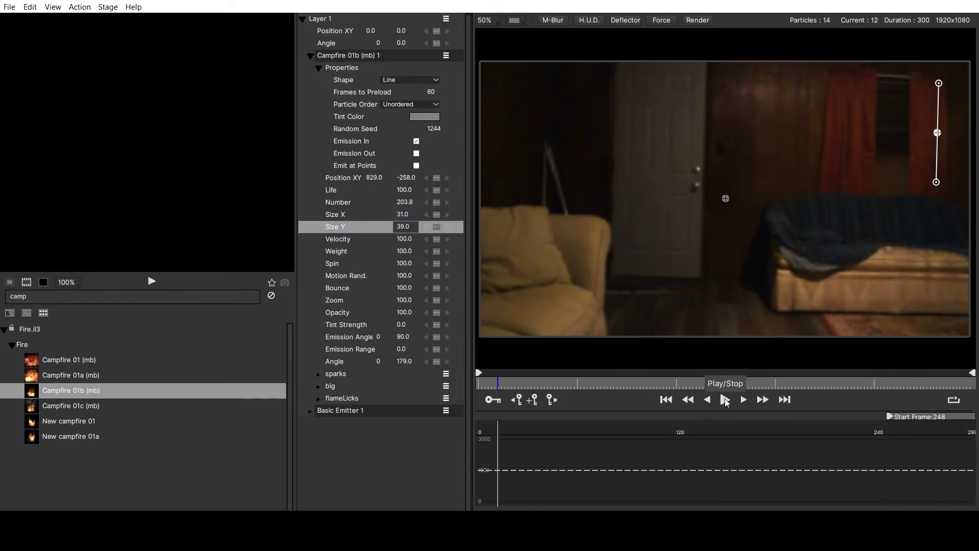
- Extend the fire line's lower end to the back of the sofa, play the animation and return to frame 0
{"action": "left_click_drag", "start_coordinate": [937, 182], "coordinate": [938, 195]}
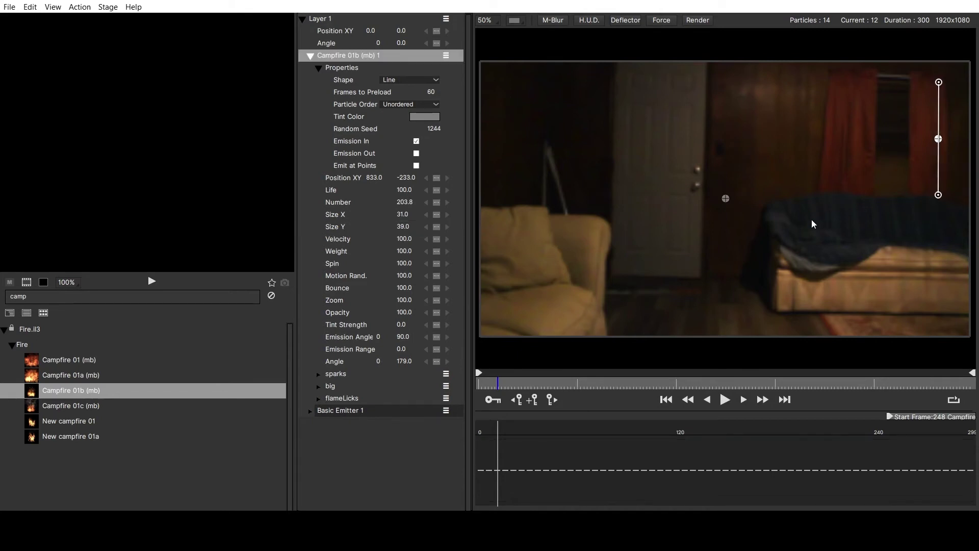
{"action": "left_click", "coordinate": [724, 400]}
{"action": "left_click", "coordinate": [725, 400]}
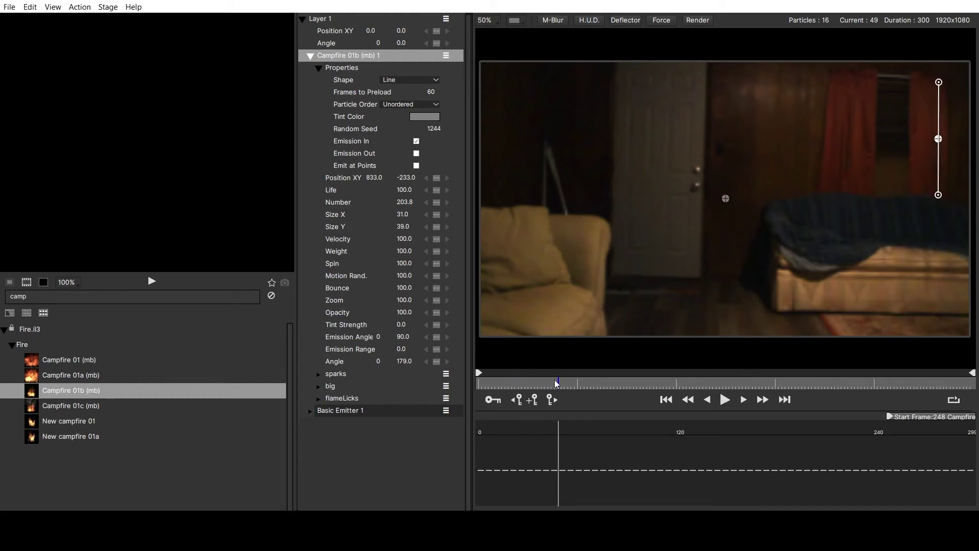
{"action": "left_click_drag", "start_coordinate": [556, 385], "coordinate": [448, 389]}
{"action": "left_click", "coordinate": [725, 401]}
{"action": "left_click_drag", "start_coordinate": [629, 384], "coordinate": [478, 385]}
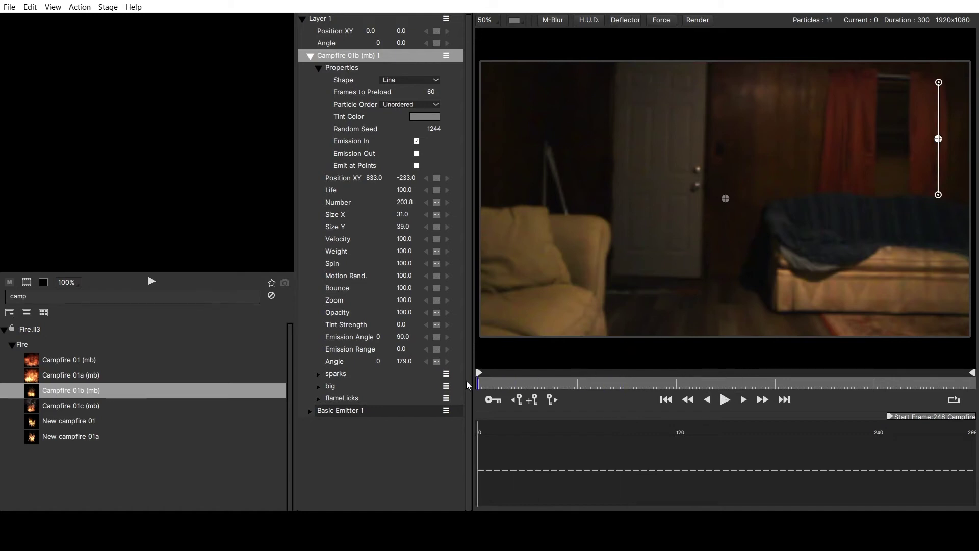
- Set the Campfire 01b (mb) emitter's Frames to Preload to 89 and play the animation from the start
{"action": "left_click", "coordinate": [320, 69]}
{"action": "left_click", "coordinate": [340, 57]}
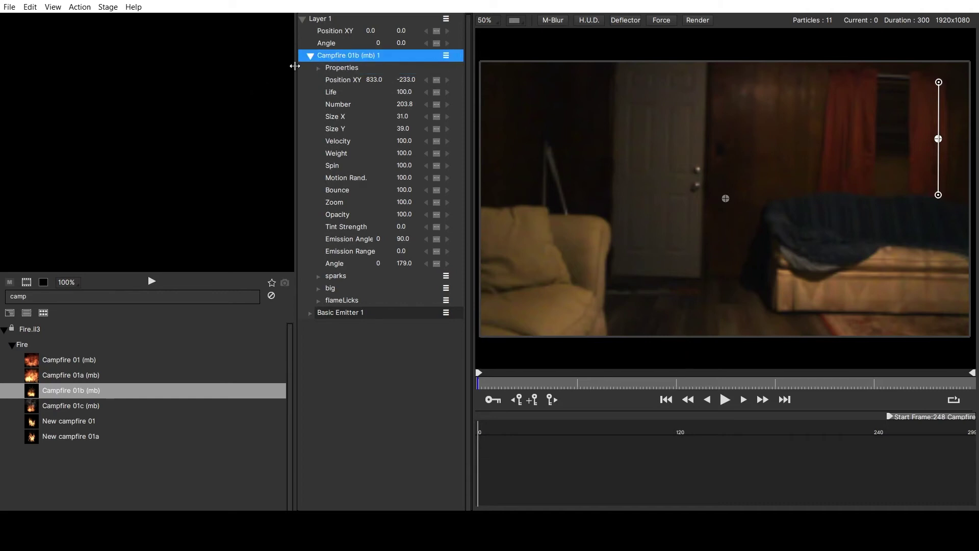
{"action": "left_click", "coordinate": [319, 69]}
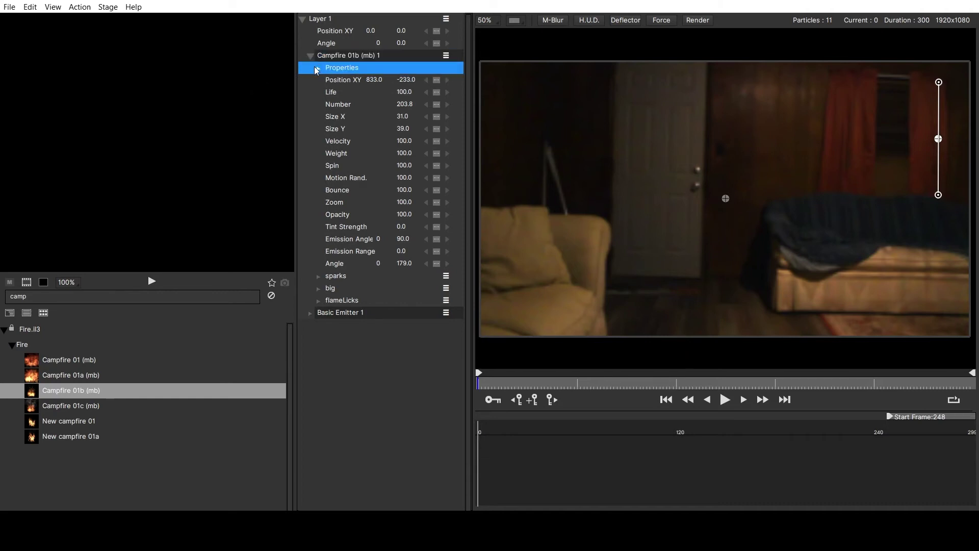
{"action": "left_click", "coordinate": [317, 69]}
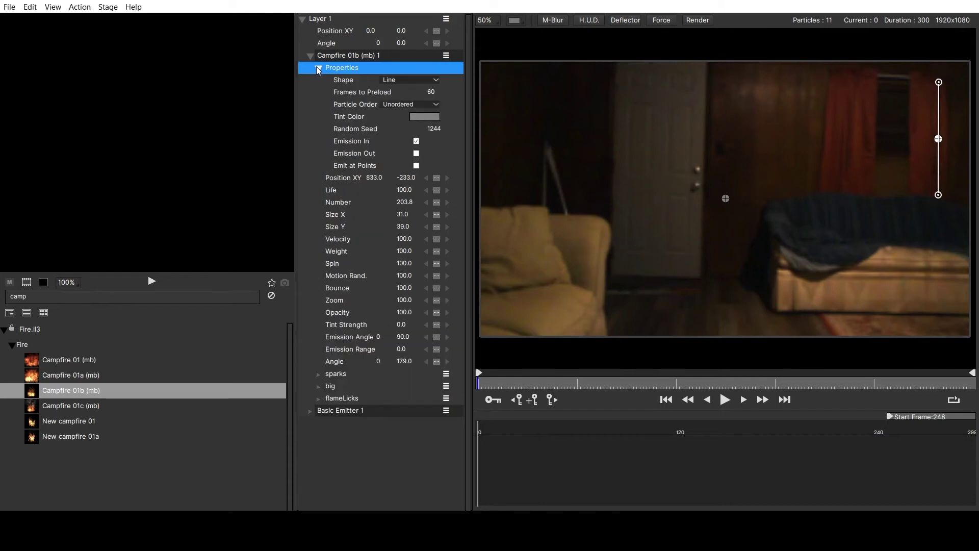
{"action": "left_click", "coordinate": [433, 93]}
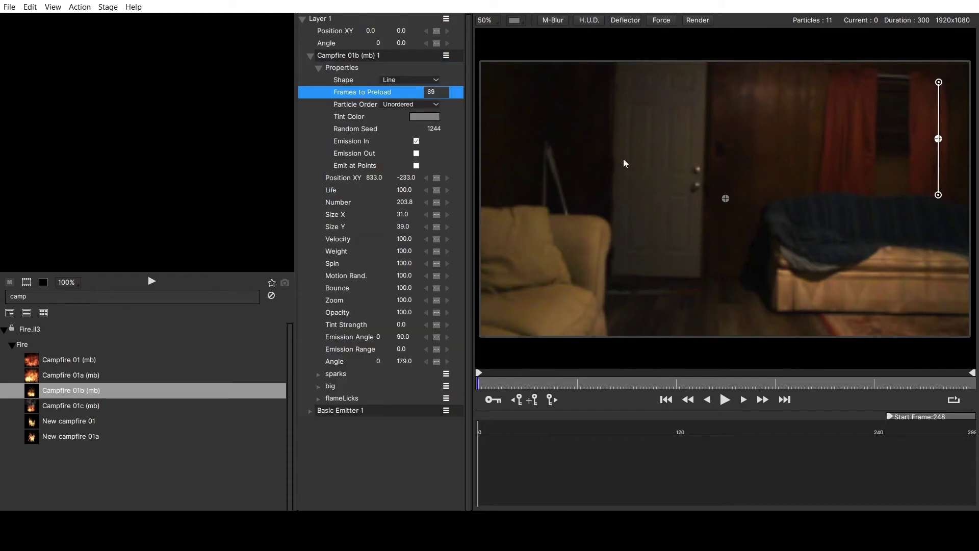
{"action": "left_click", "coordinate": [725, 399]}
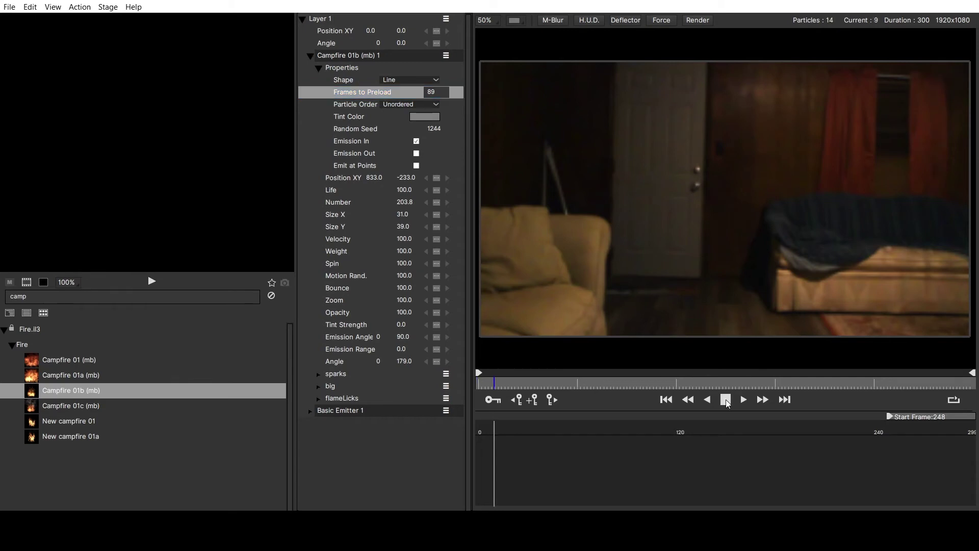
- Delete the Campfire 01b (mb) line emitter on the right curtain from Layer 1
{"action": "left_click", "coordinate": [361, 59]}
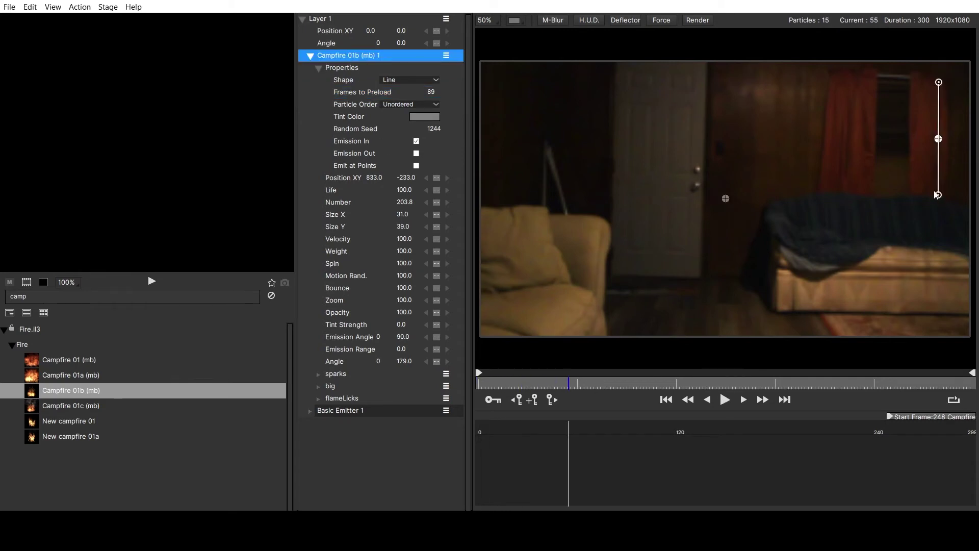
{"action": "mouse_move", "coordinate": [938, 195]}
{"action": "left_mouse_down"}
{"action": "mouse_move", "coordinate": [964, 196]}
{"action": "mouse_move", "coordinate": [938, 188]}
{"action": "left_mouse_up"}
{"action": "left_click", "coordinate": [370, 60]}
{"action": "left_click", "coordinate": [446, 55]}
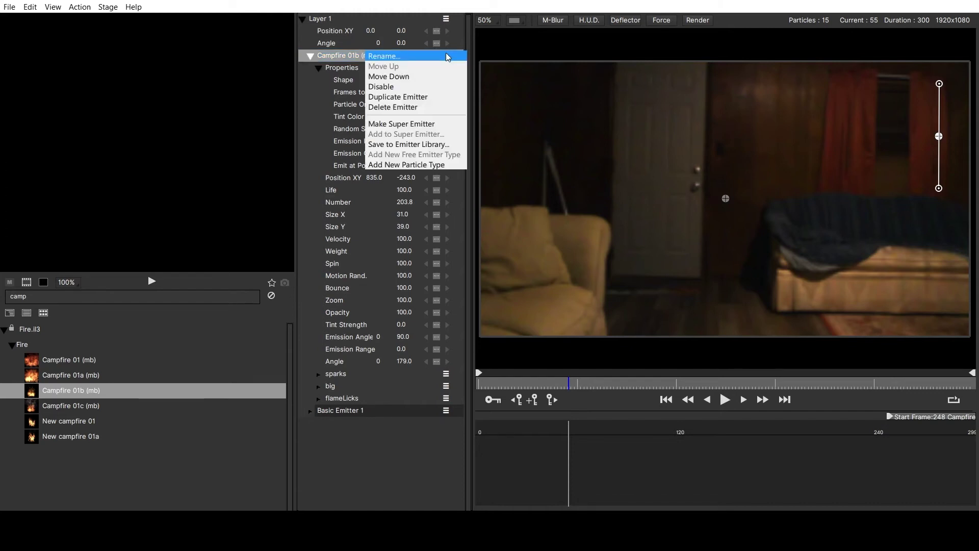
{"action": "left_click", "coordinate": [437, 108]}
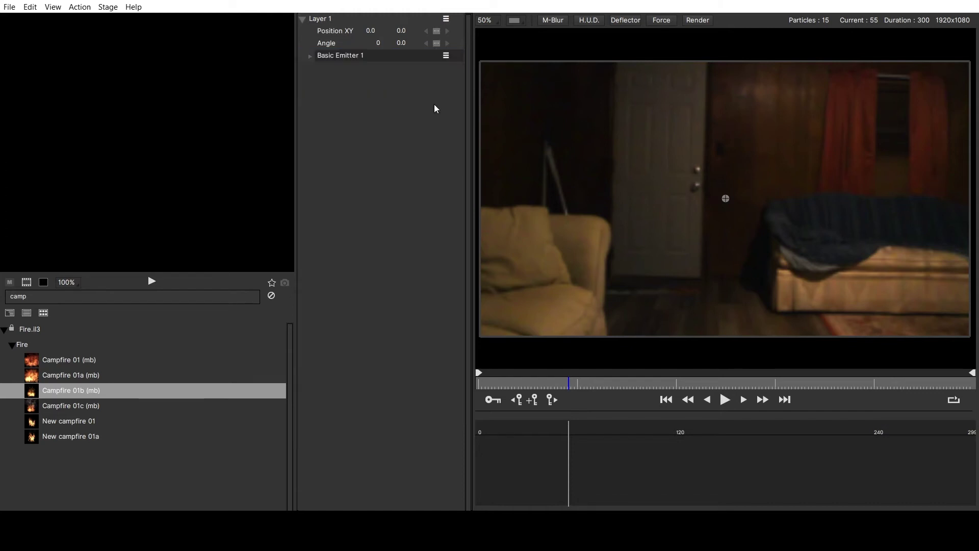
- Add a new Campfire 01b (mb) emitter starting at frame 0 and place it at the right curtain's base, at about 840, -54
{"action": "double_click", "coordinate": [97, 394]}
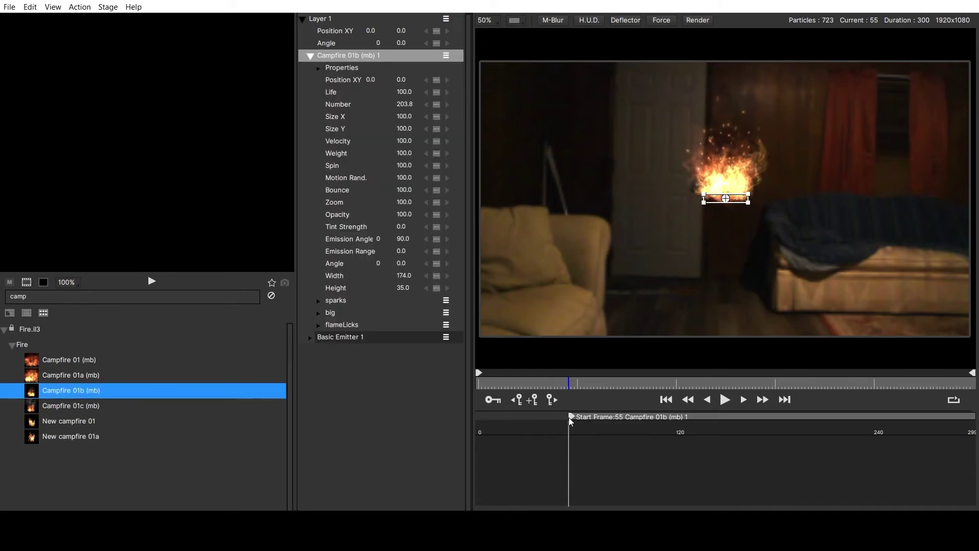
{"action": "left_click_drag", "start_coordinate": [572, 417], "coordinate": [477, 418]}
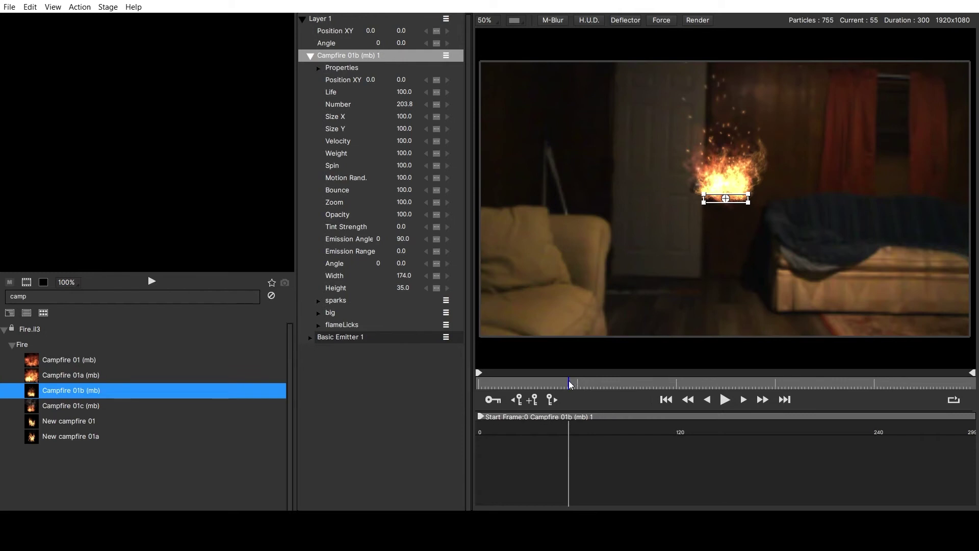
{"action": "left_click_drag", "start_coordinate": [570, 383], "coordinate": [455, 388]}
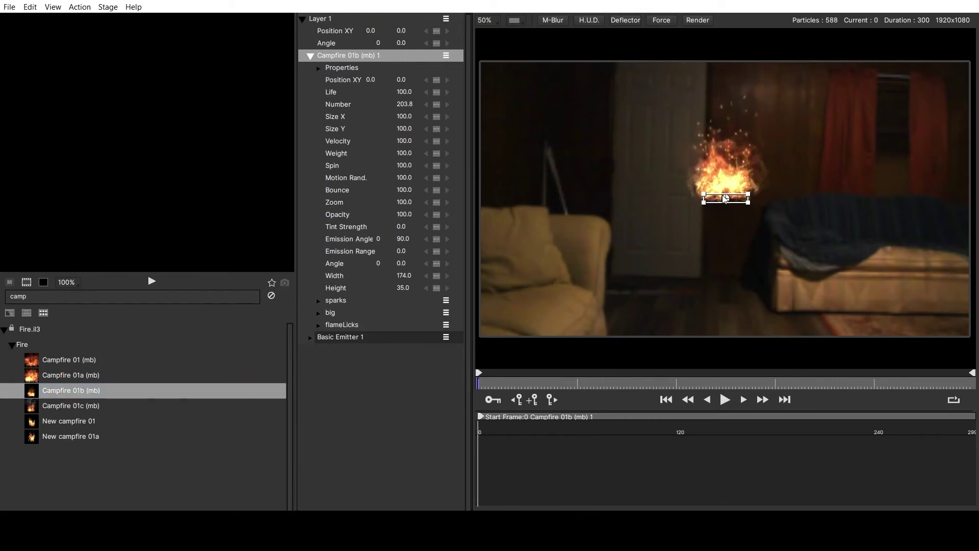
{"action": "left_click_drag", "start_coordinate": [726, 198], "coordinate": [940, 184]}
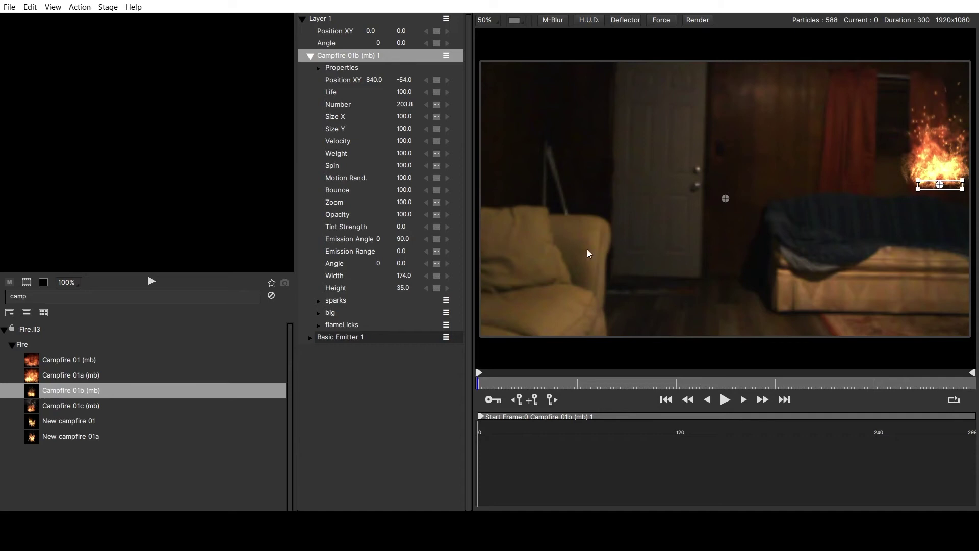
- Change the new emitter's shape to Line and draw it up the outer edge of the right curtain
{"action": "left_click", "coordinate": [319, 68]}
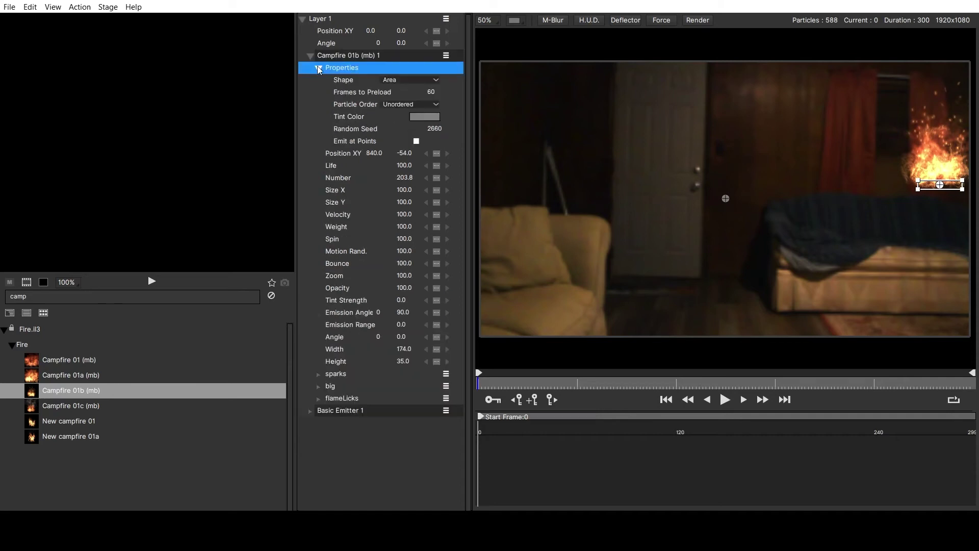
{"action": "left_click", "coordinate": [387, 82]}
{"action": "left_click", "coordinate": [395, 99]}
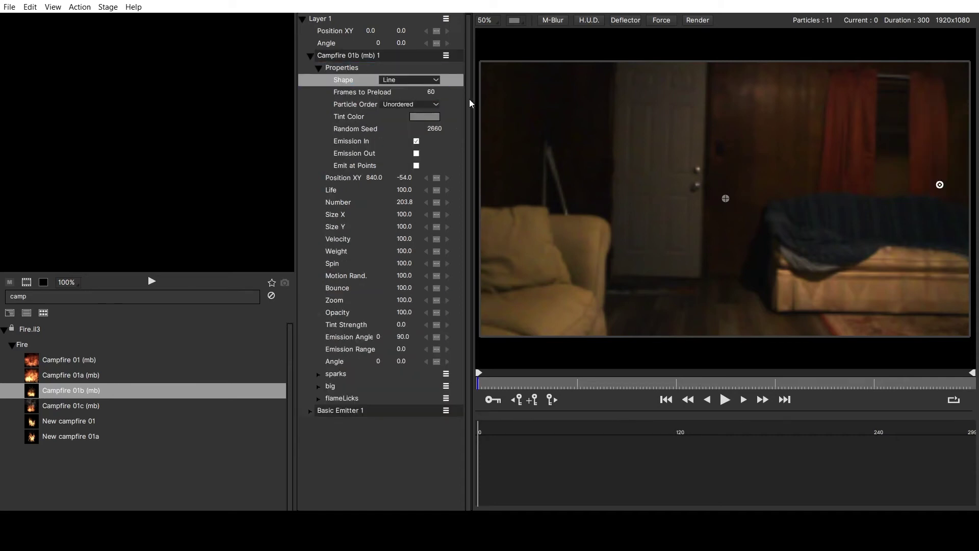
{"action": "left_click_drag", "start_coordinate": [947, 90], "coordinate": [945, 78]}
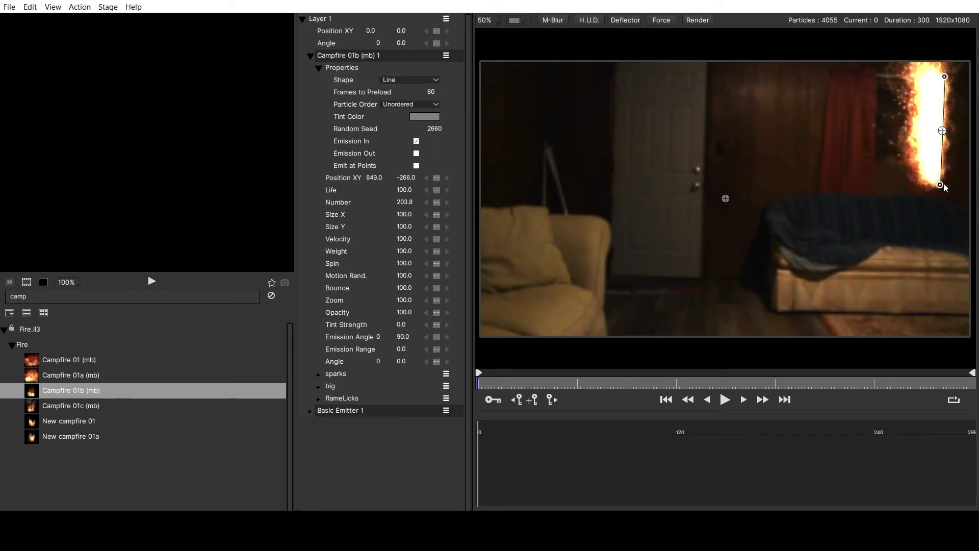
{"action": "left_click_drag", "start_coordinate": [940, 182], "coordinate": [941, 189]}
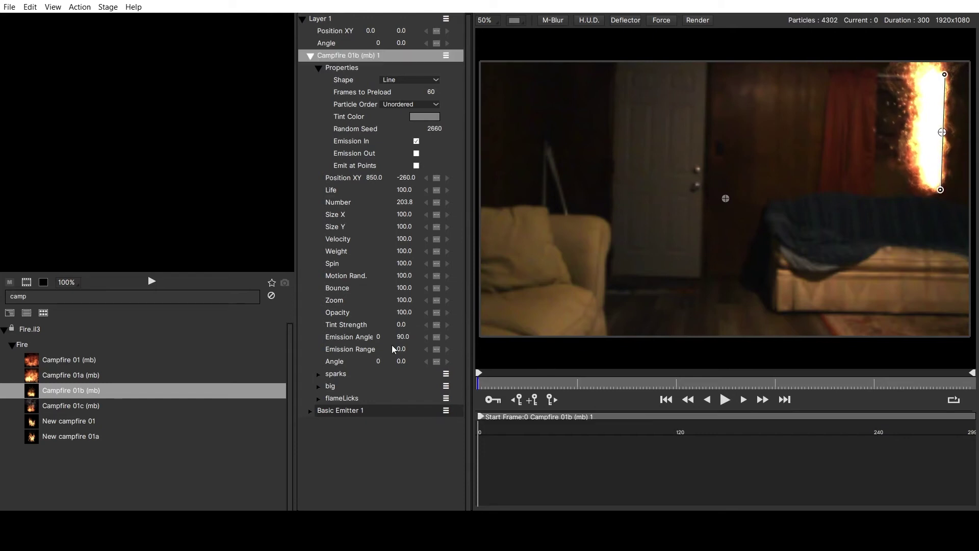
- Set the curtain fire line's Angle to 184 and Size X to 13, and preview the animation
{"action": "left_click_drag", "start_coordinate": [393, 360], "coordinate": [491, 339]}
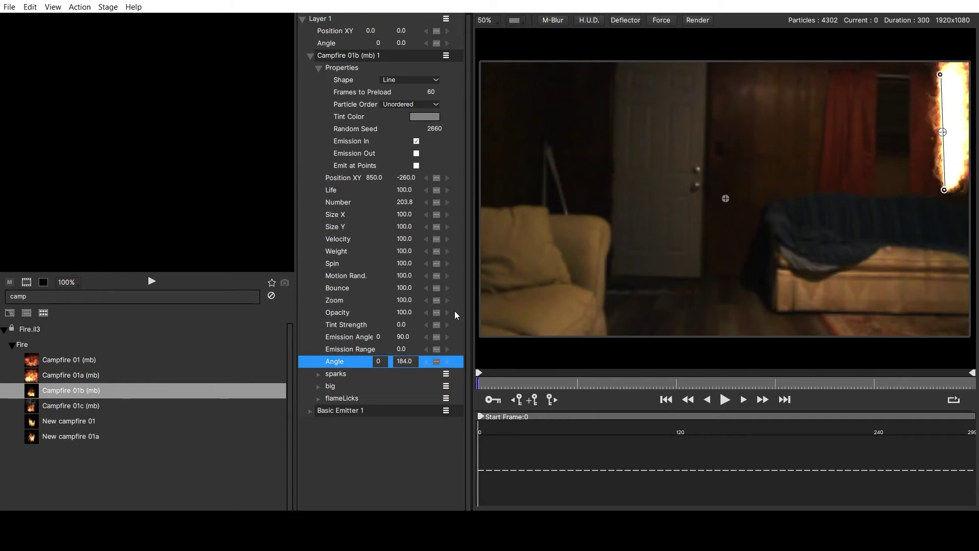
{"action": "left_click", "coordinate": [402, 214]}
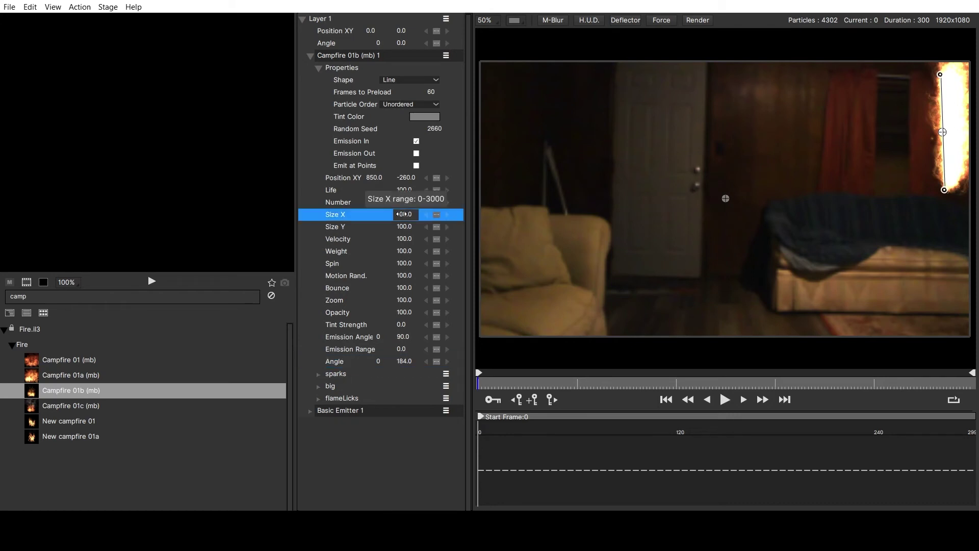
{"action": "left_click_drag", "start_coordinate": [402, 214], "coordinate": [357, 215]}
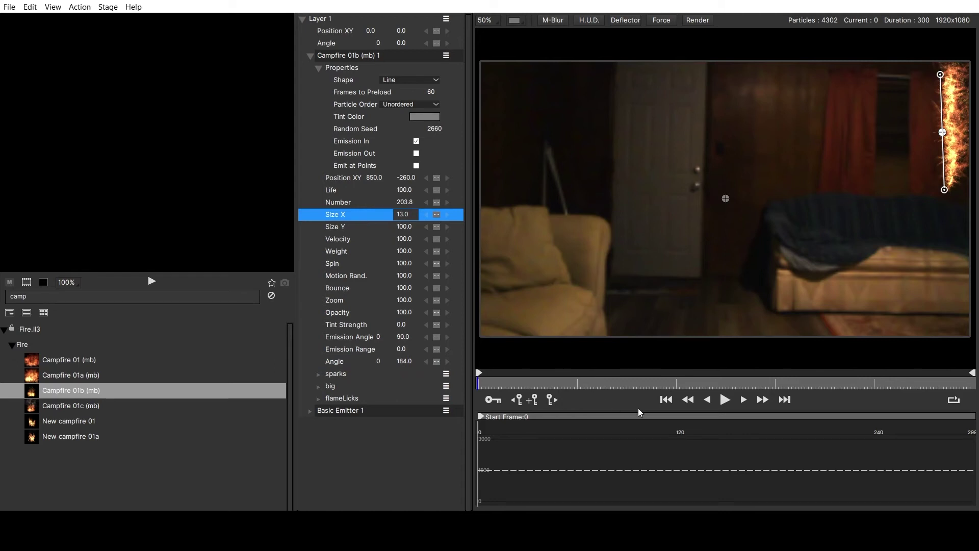
{"action": "left_click", "coordinate": [721, 403]}
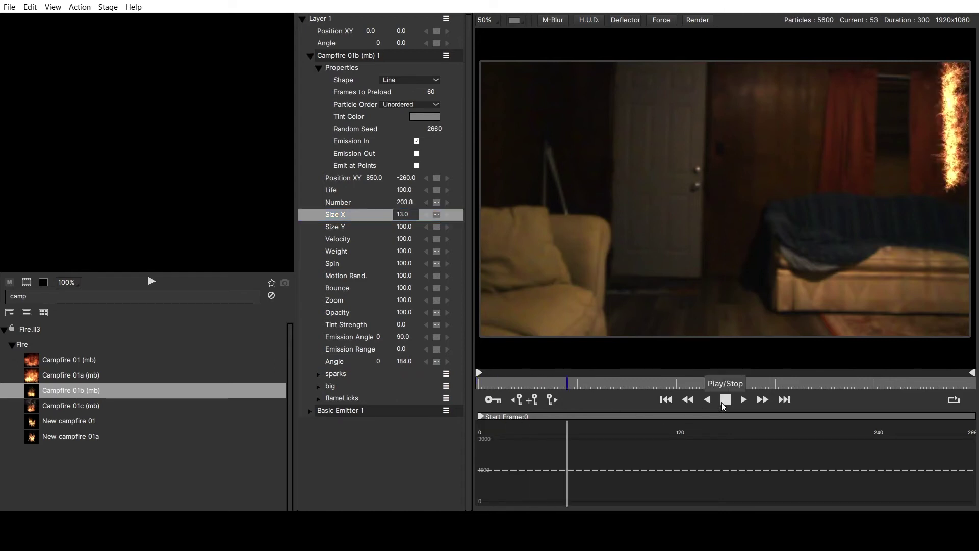
{"action": "left_click", "coordinate": [722, 403]}
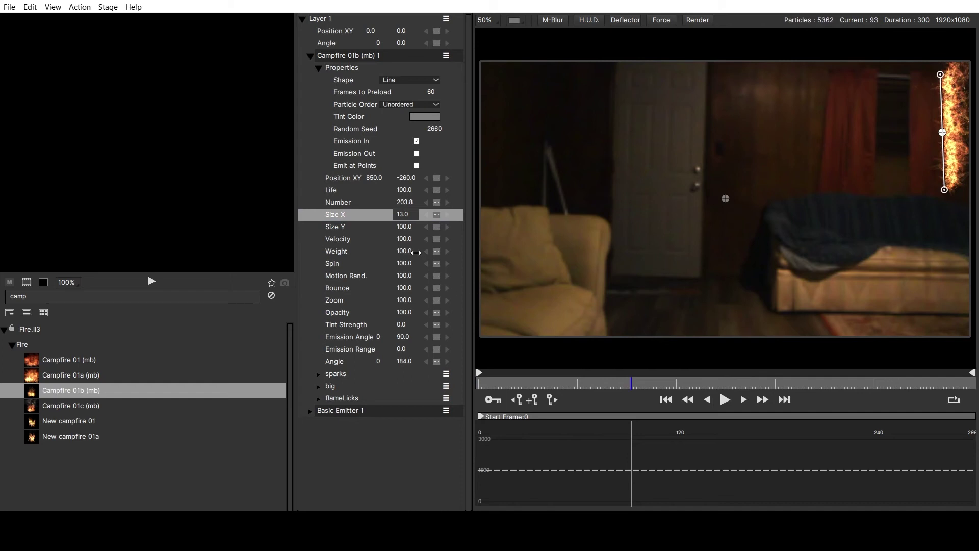
- Set the fire line's Size Y to 79, preview it, extend its lower end to the sofa's back and return to frame 0
{"action": "left_click_drag", "start_coordinate": [402, 229], "coordinate": [390, 229]}
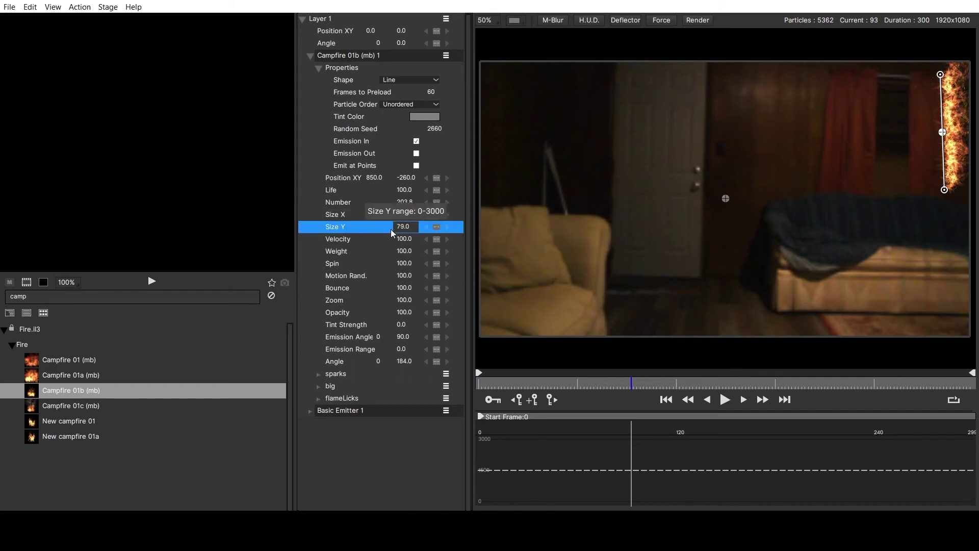
{"action": "left_click", "coordinate": [722, 403]}
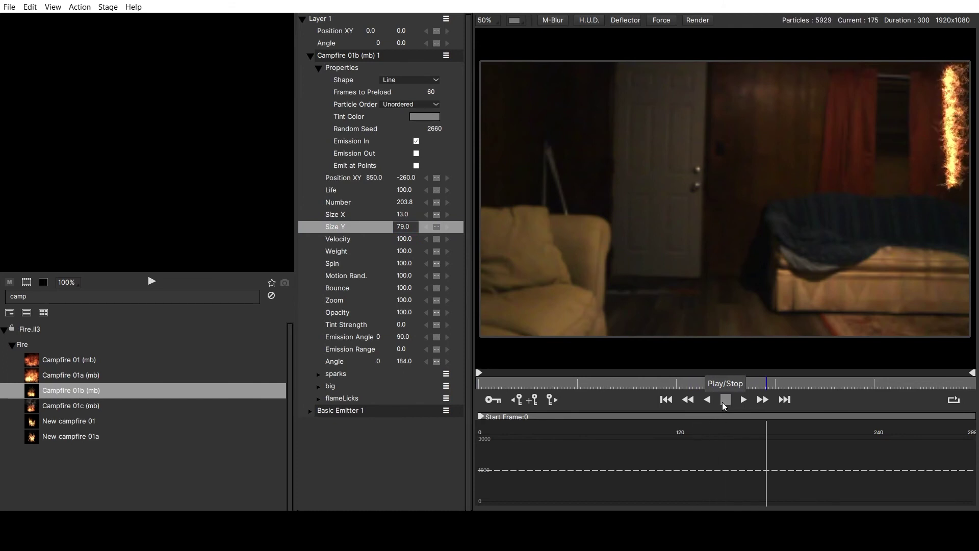
{"action": "left_click", "coordinate": [724, 401]}
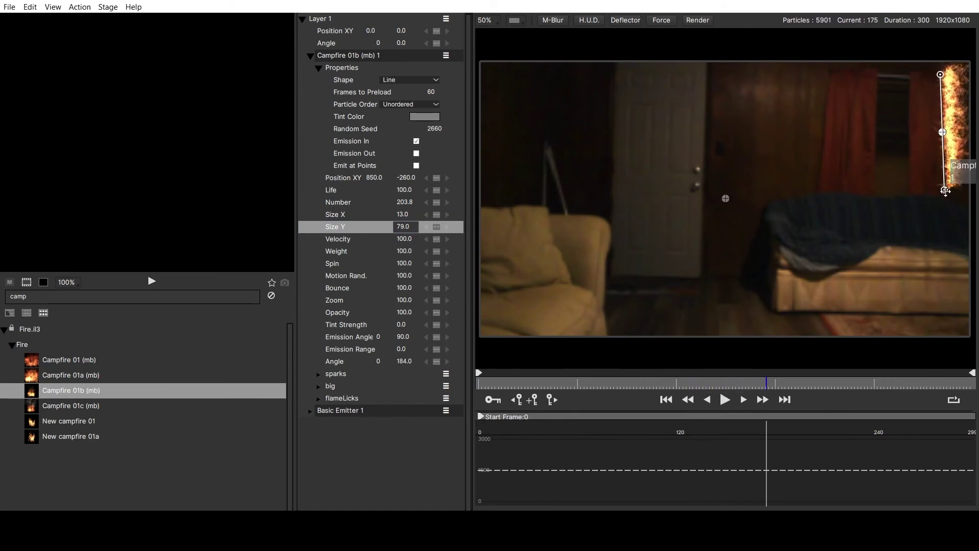
{"action": "left_click_drag", "start_coordinate": [946, 195], "coordinate": [947, 200]}
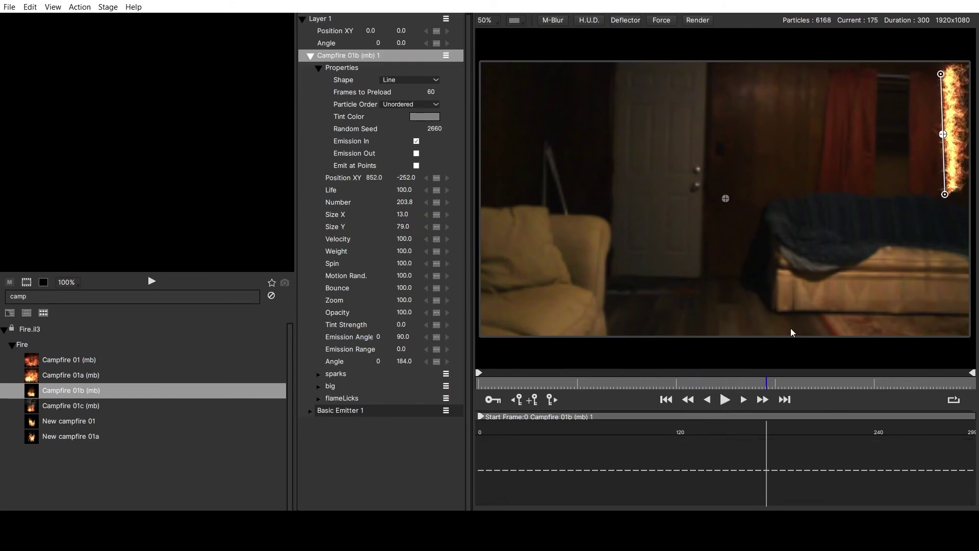
{"action": "left_click_drag", "start_coordinate": [767, 379], "coordinate": [438, 393]}
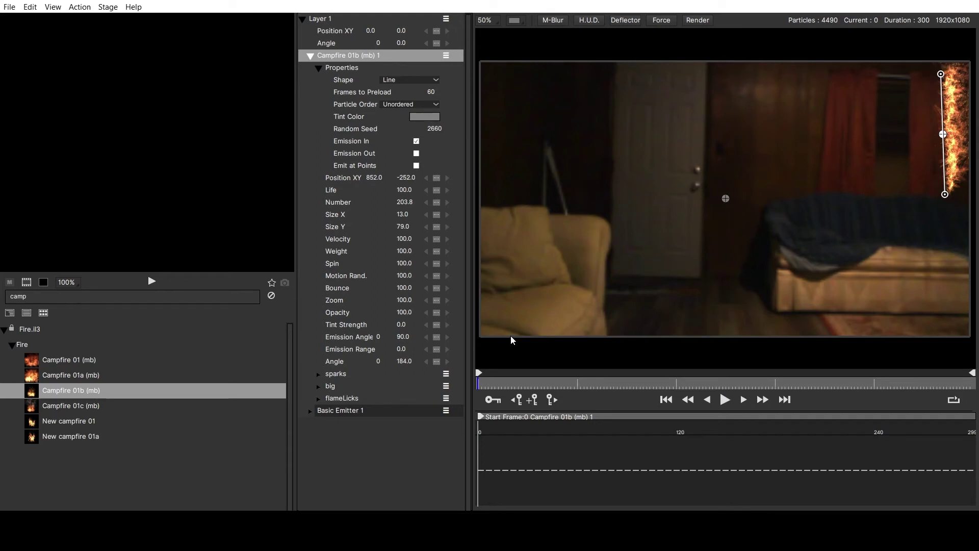
- Paste a copy of the fire line, lay it horizontally along the curtain's bottom with Angle 1 revolution 6 degrees, and preview the animation
{"action": "key", "text": "ctrl+v"}
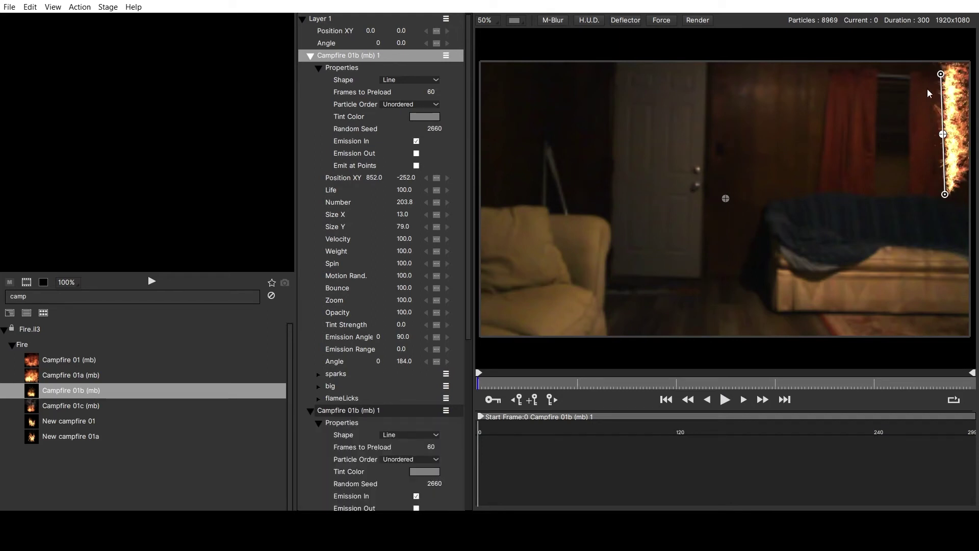
{"action": "left_click_drag", "start_coordinate": [942, 75], "coordinate": [951, 192]}
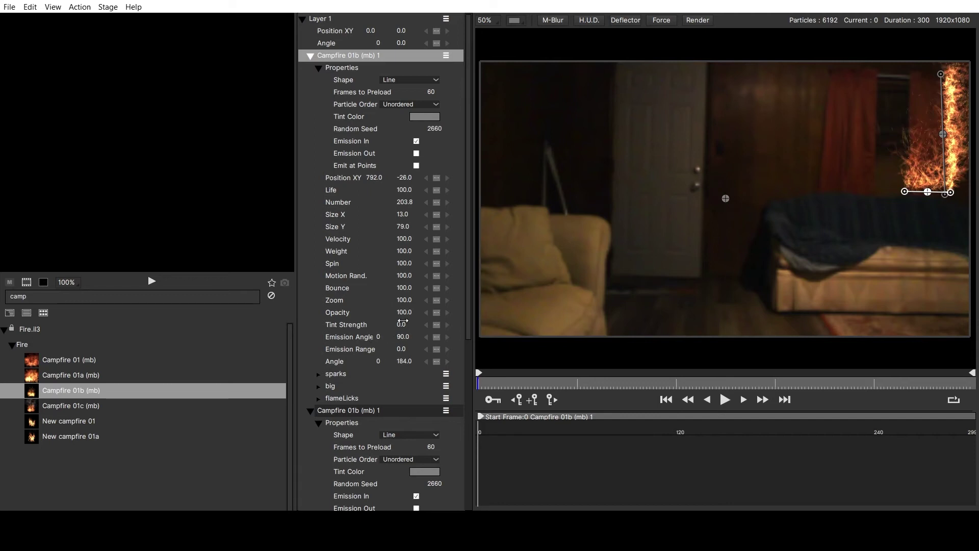
{"action": "left_click_drag", "start_coordinate": [407, 360], "coordinate": [500, 324]}
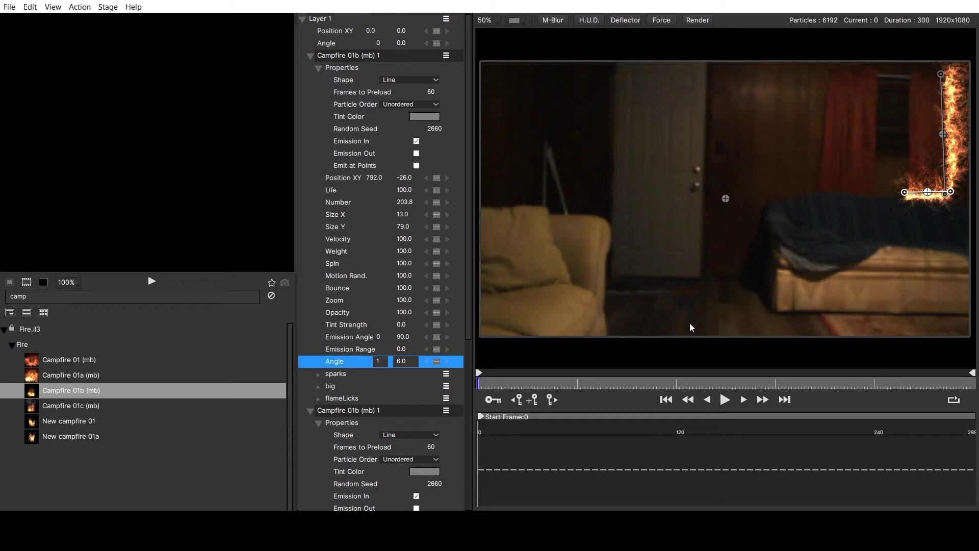
{"action": "left_click", "coordinate": [725, 399]}
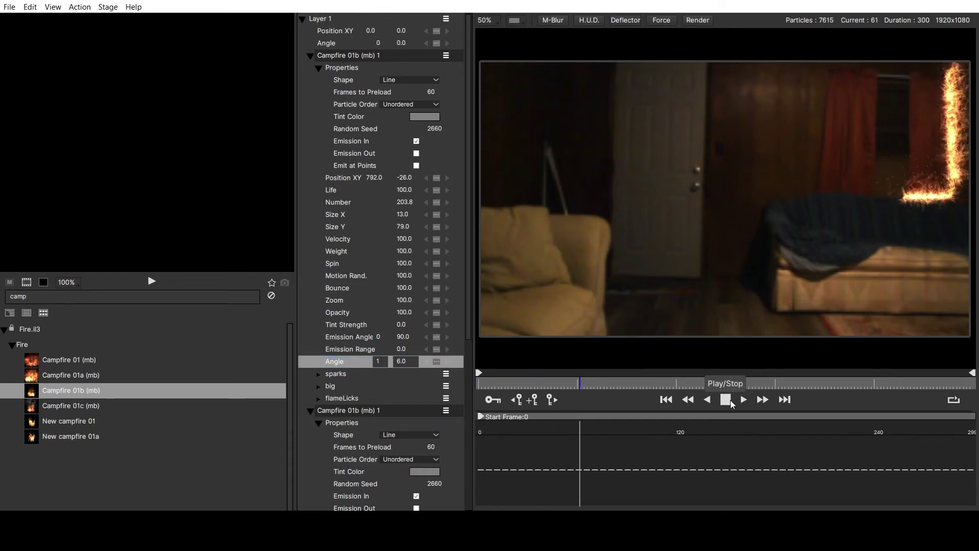
{"action": "left_click", "coordinate": [731, 400]}
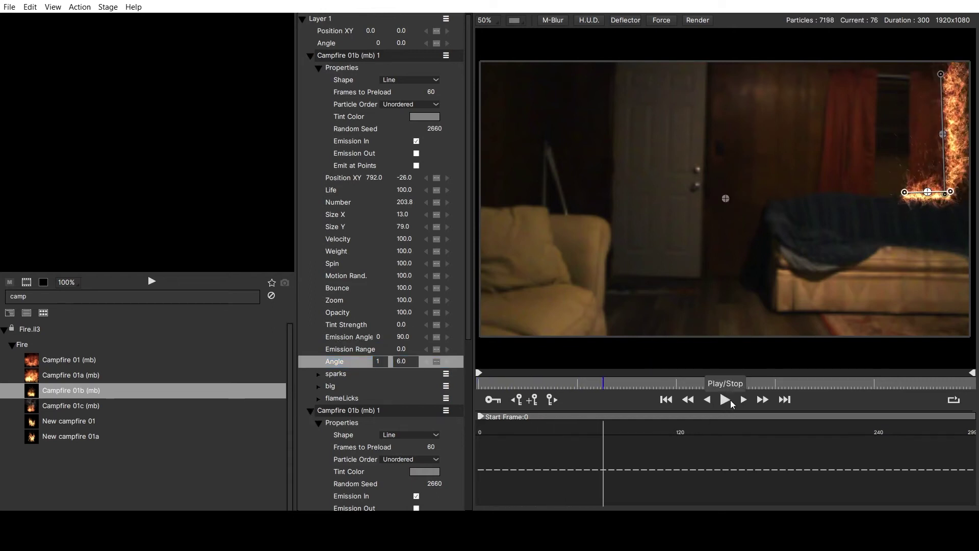
- Paste another copy of the fire line and stretch it vertically along the right curtain's inner edge
{"action": "left_click", "coordinate": [647, 366]}
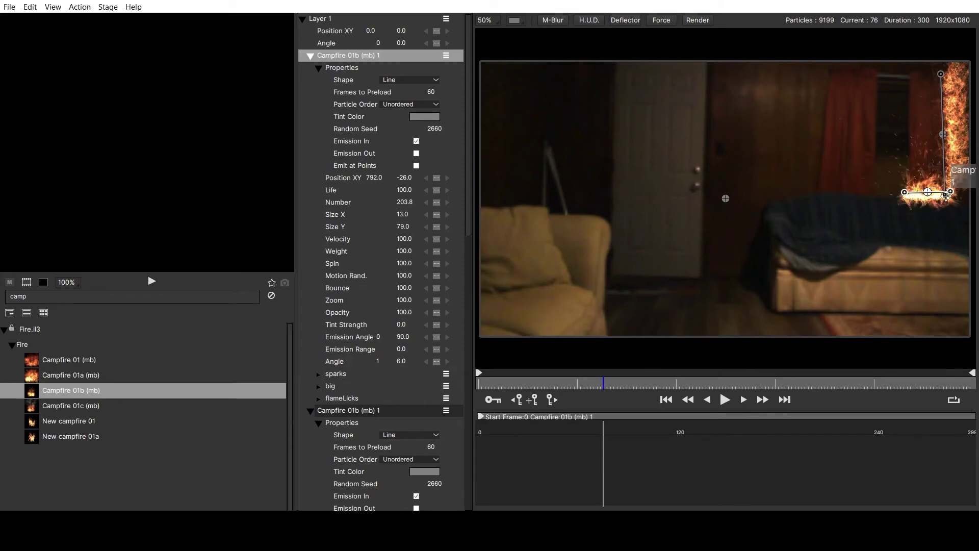
{"action": "left_click_drag", "start_coordinate": [950, 198], "coordinate": [912, 78]}
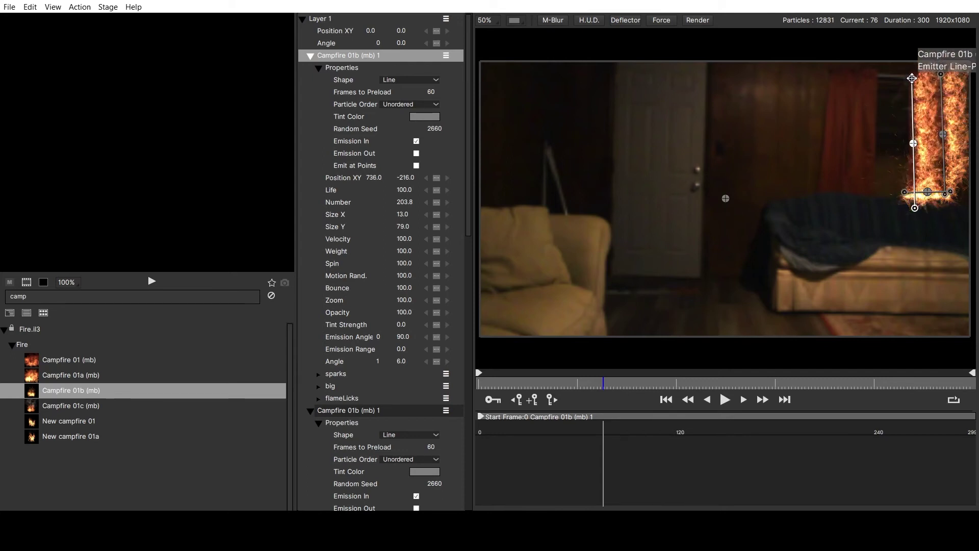
{"action": "left_click_drag", "start_coordinate": [915, 208], "coordinate": [908, 189]}
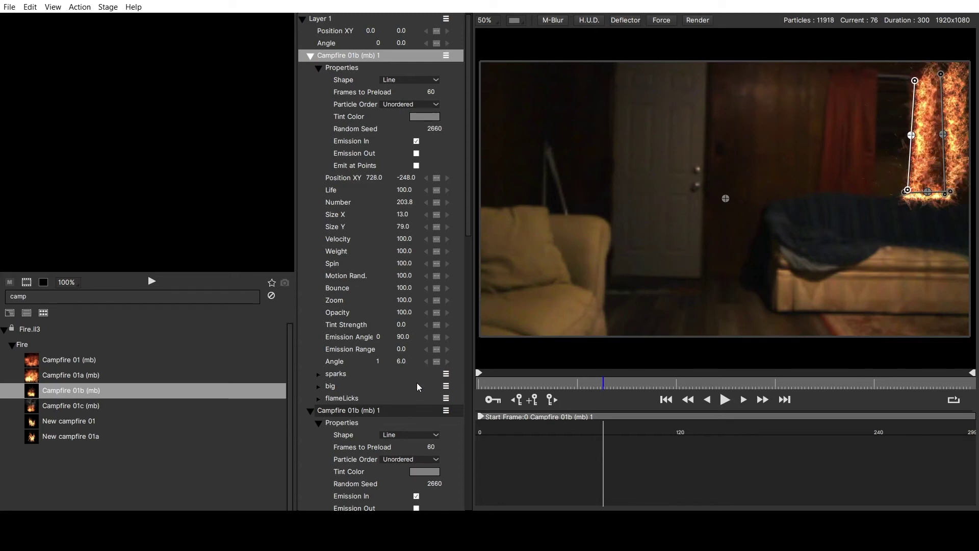
- Set the inner fire line's Angle to 1 revolution 190 degrees, move it to about 790, -248, and preview the animation
{"action": "left_click_drag", "start_coordinate": [403, 361], "coordinate": [497, 344]}
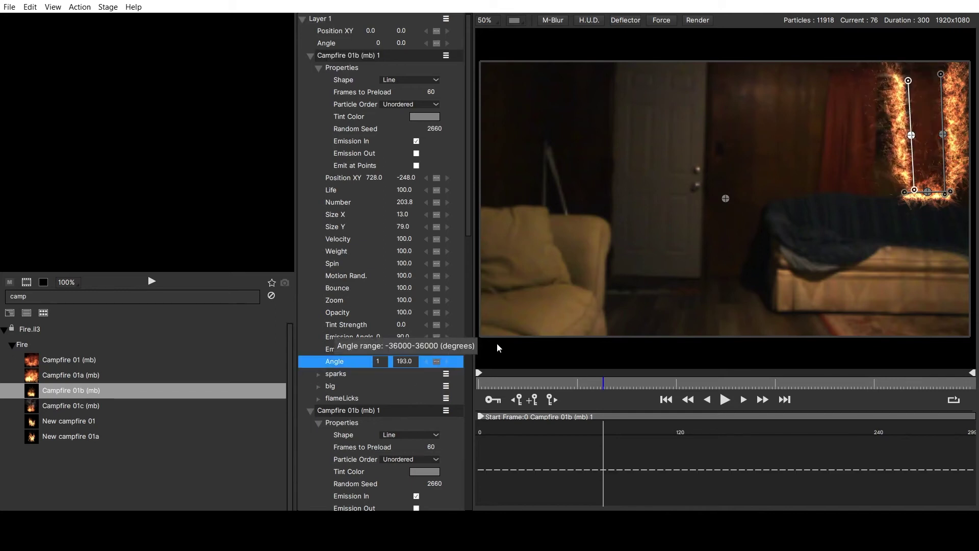
{"action": "left_click_drag", "start_coordinate": [499, 348], "coordinate": [497, 349]}
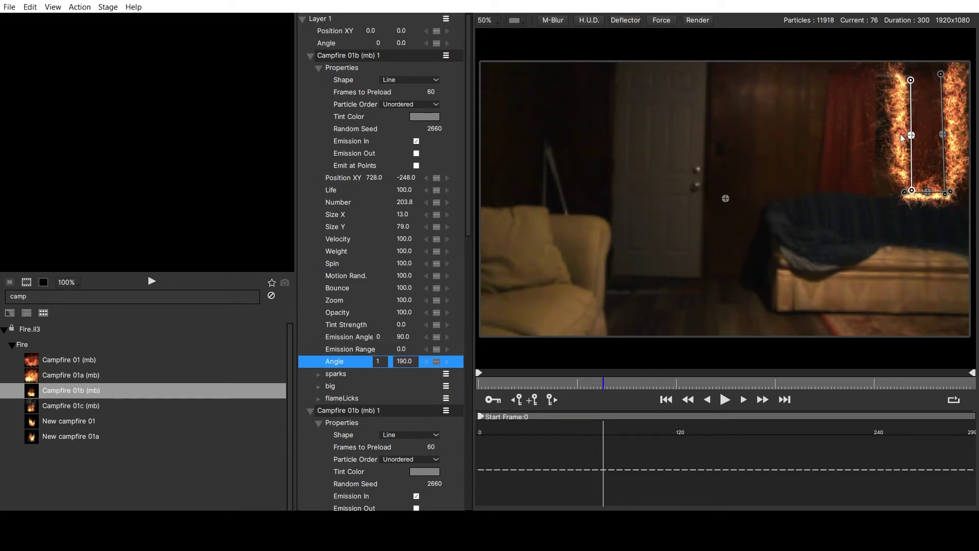
{"action": "left_click_drag", "start_coordinate": [912, 137], "coordinate": [928, 135]}
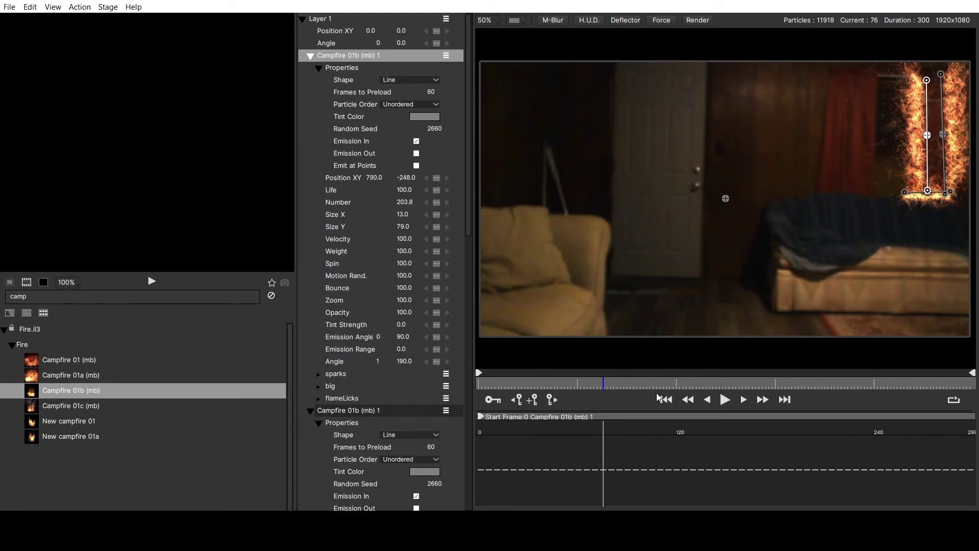
{"action": "left_click", "coordinate": [726, 402]}
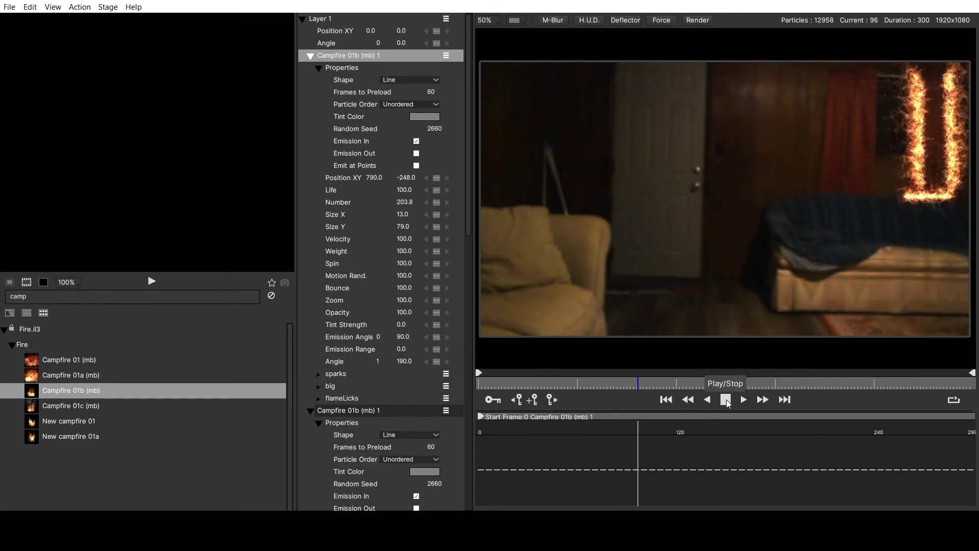
{"action": "left_click", "coordinate": [726, 401]}
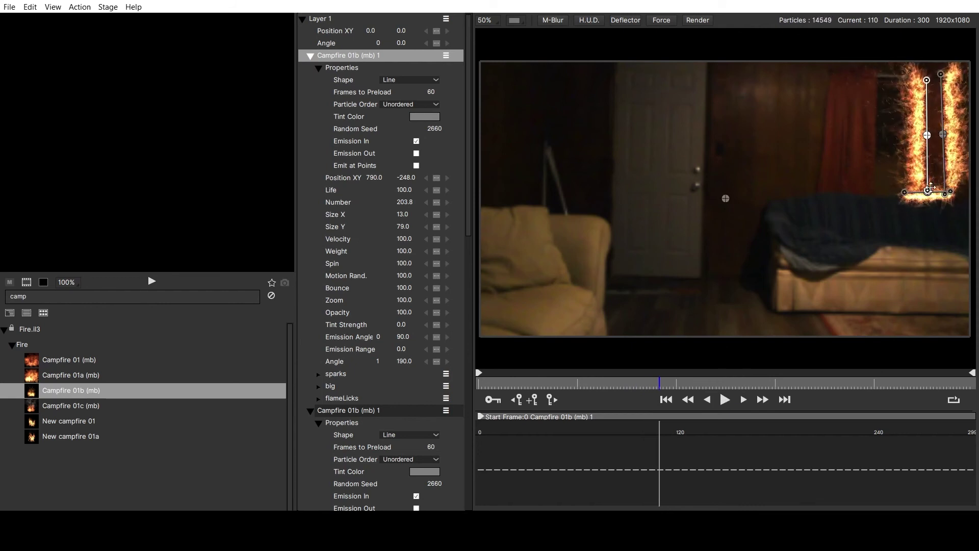
- Shift both ends of the inner fire line outward, centring it at about 744, -252, preview the animation, and return to frame 0
{"action": "left_click_drag", "start_coordinate": [929, 189], "coordinate": [912, 192]}
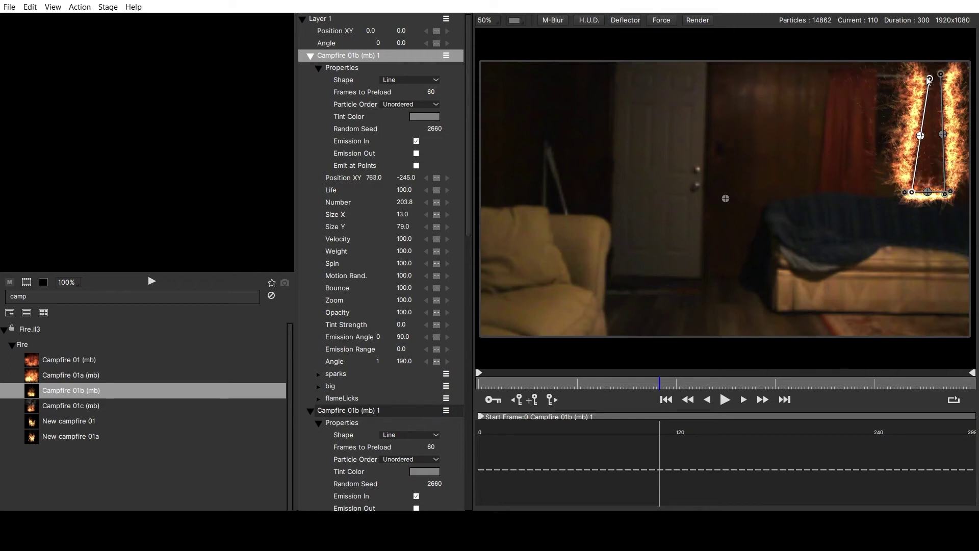
{"action": "left_click_drag", "start_coordinate": [931, 79], "coordinate": [919, 74]}
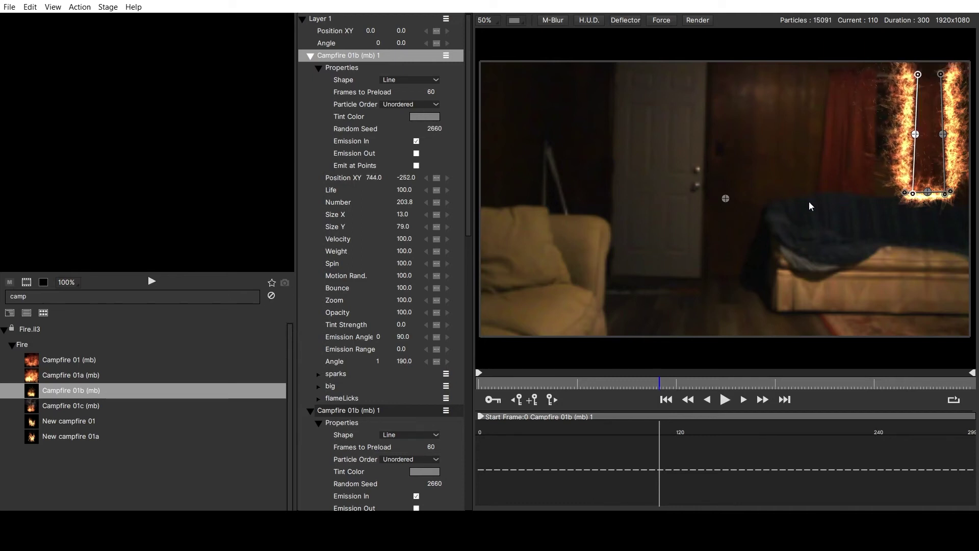
{"action": "left_click", "coordinate": [724, 399]}
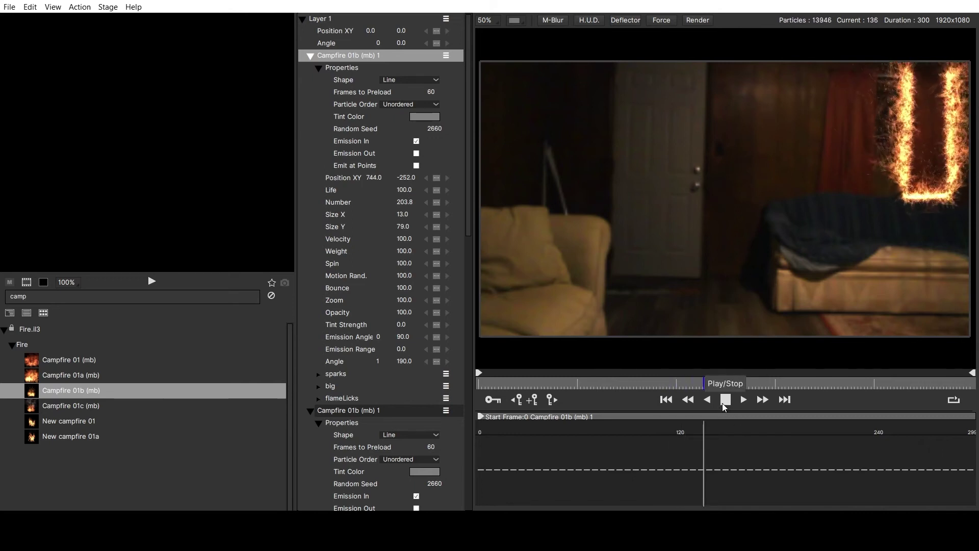
{"action": "left_click", "coordinate": [724, 403]}
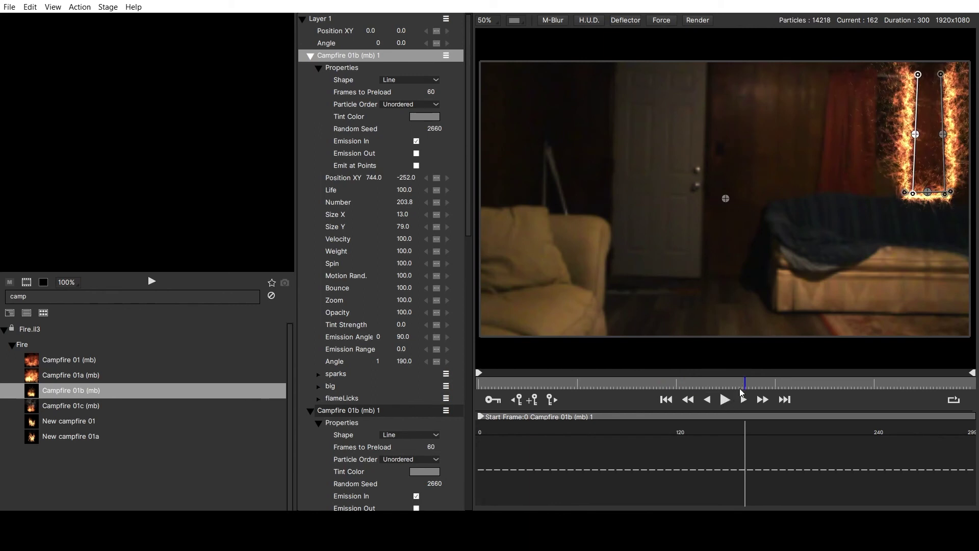
{"action": "left_click_drag", "start_coordinate": [744, 389], "coordinate": [442, 389]}
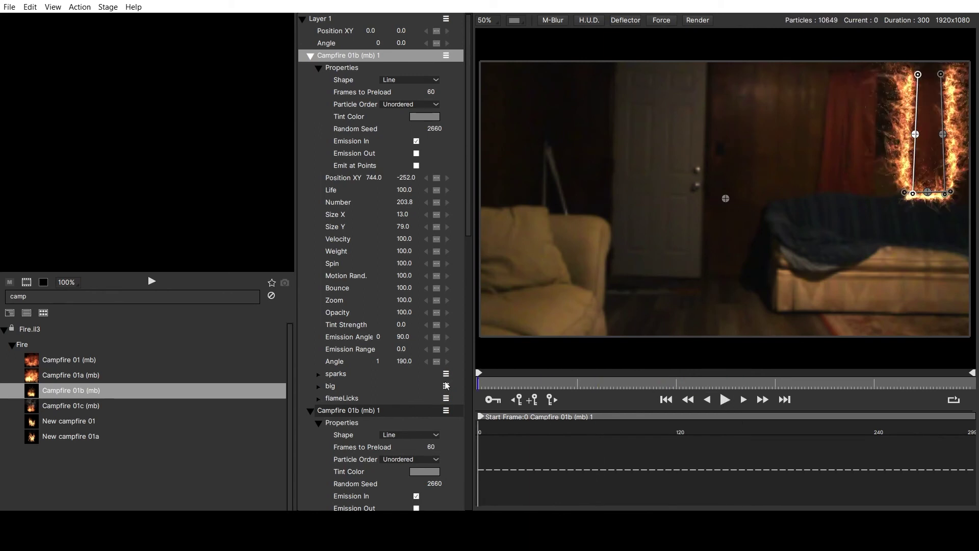
- Collapse the two upper Campfire 01b emitters in the layer list and disable Basic Emitter 1
{"action": "left_click", "coordinate": [320, 69]}
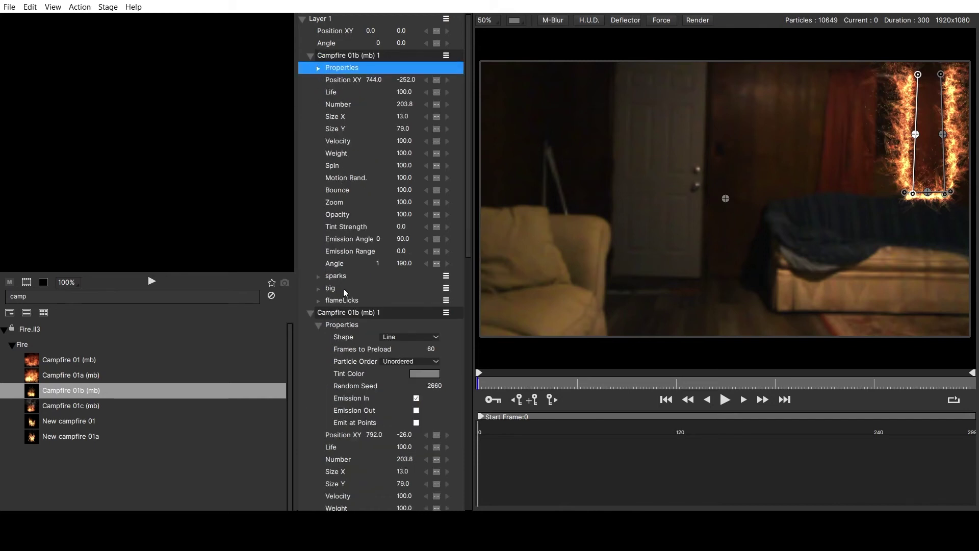
{"action": "left_click", "coordinate": [309, 312]}
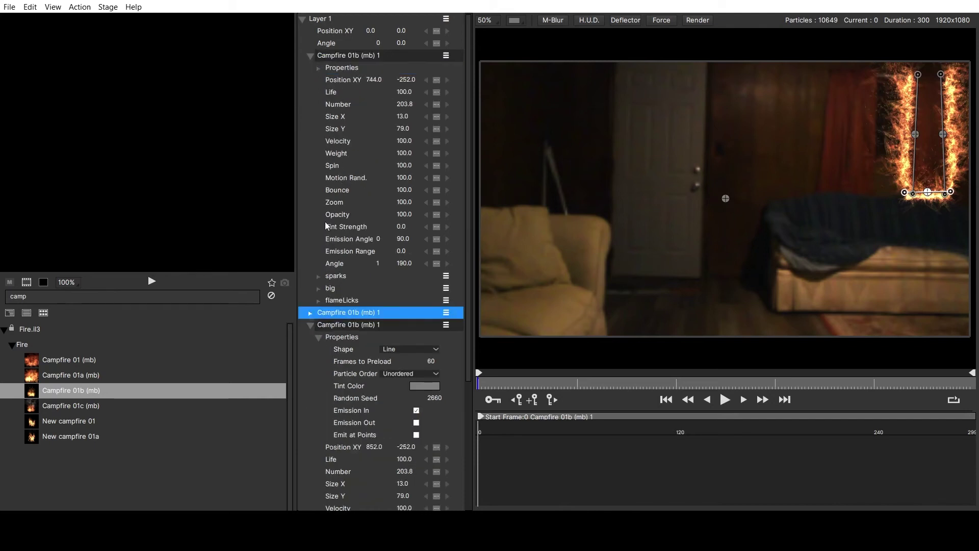
{"action": "left_click", "coordinate": [311, 55]}
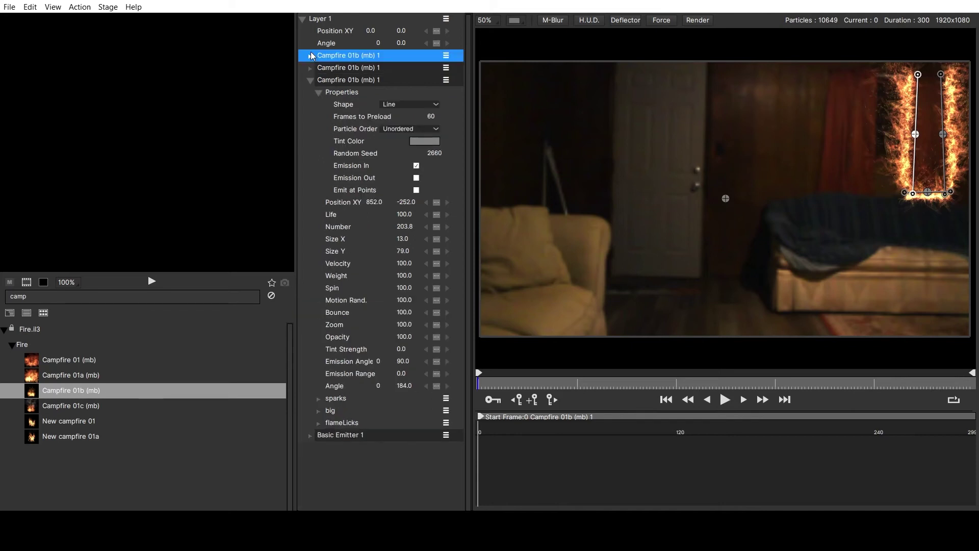
{"action": "left_click", "coordinate": [358, 436]}
{"action": "left_click", "coordinate": [446, 436]}
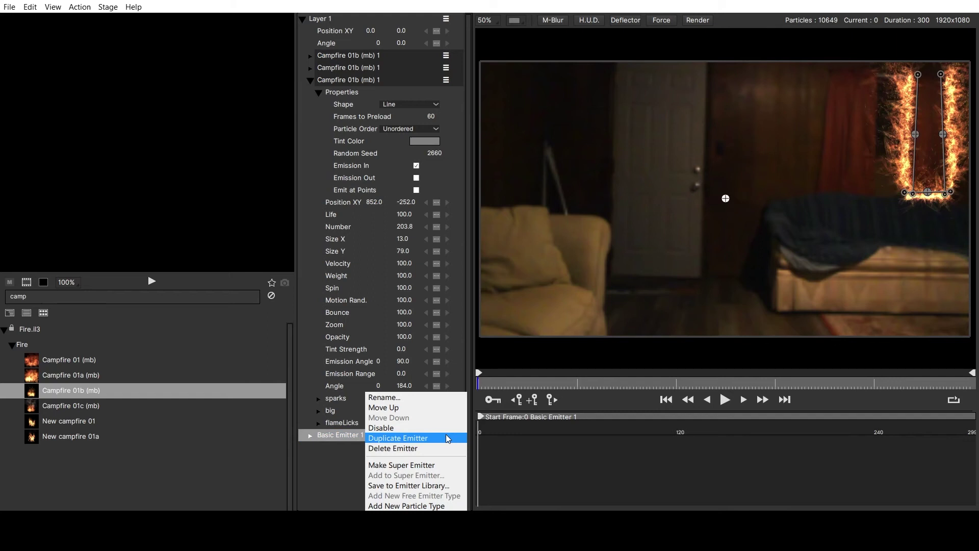
{"action": "left_click", "coordinate": [446, 429]}
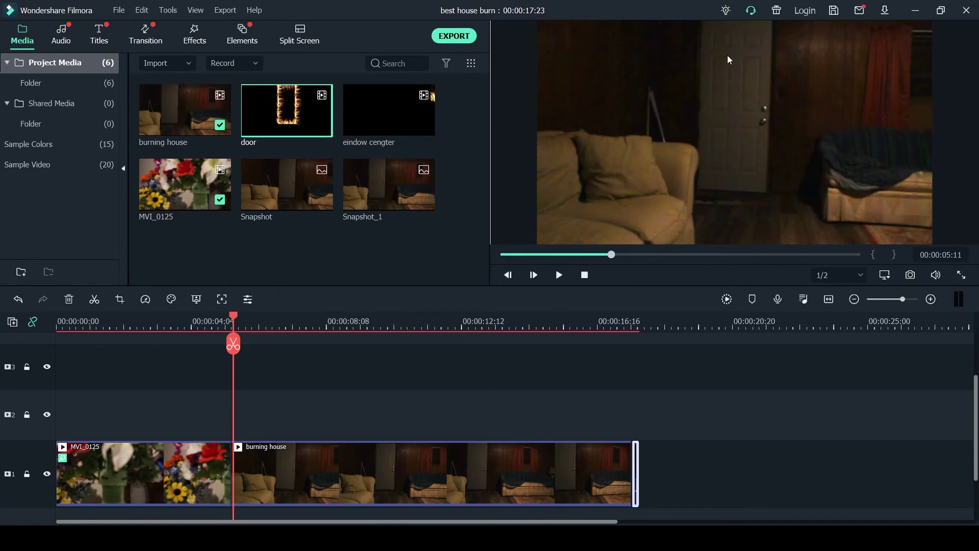
- Switch to Filmora and motion-track the burning house clip with the tracking box centred on the door's knob area
{"action": "left_click", "coordinate": [357, 461]}
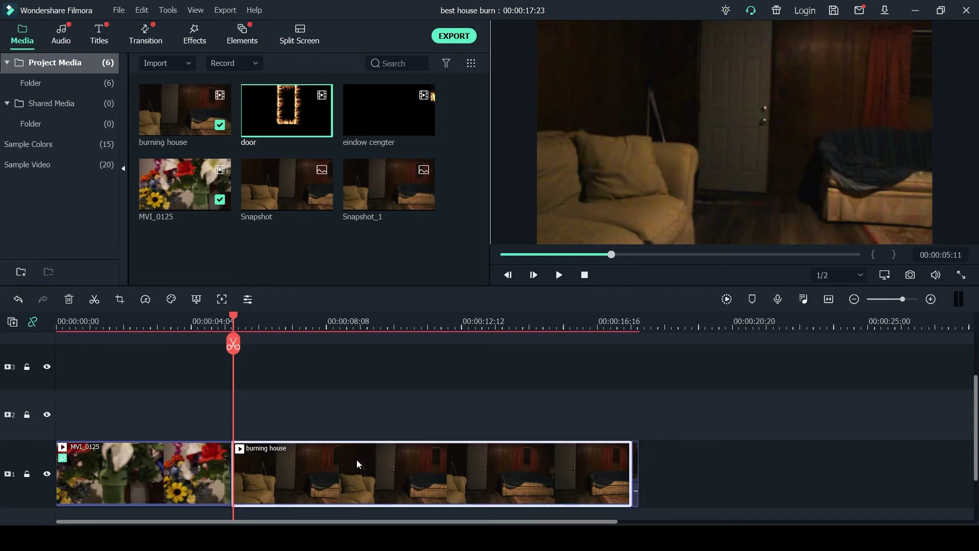
{"action": "double_click", "coordinate": [356, 460]}
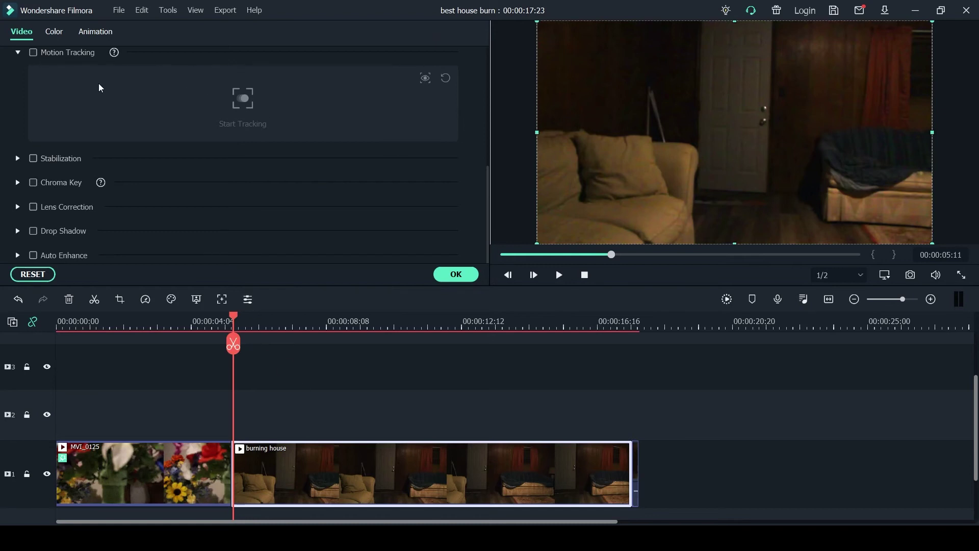
{"action": "left_click", "coordinate": [33, 53]}
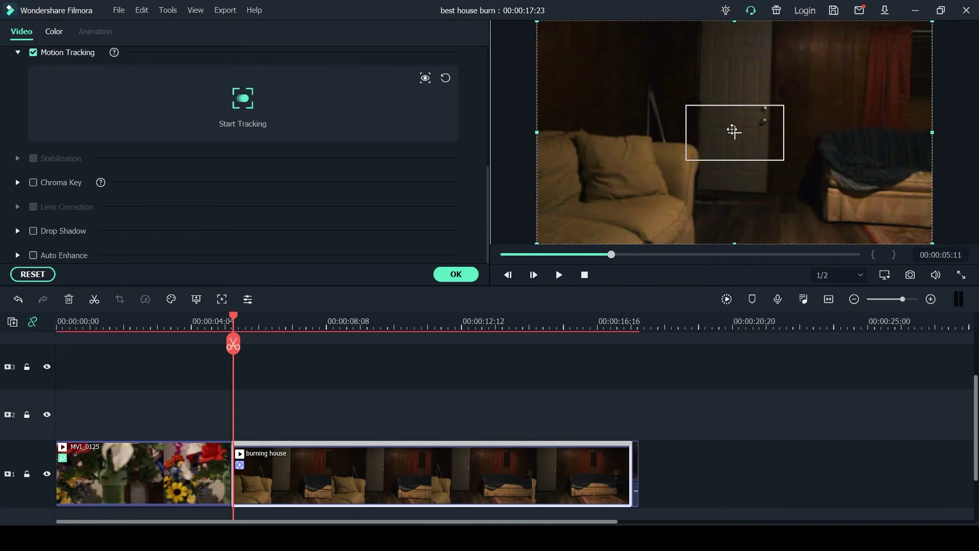
{"action": "left_click_drag", "start_coordinate": [734, 132], "coordinate": [763, 118]}
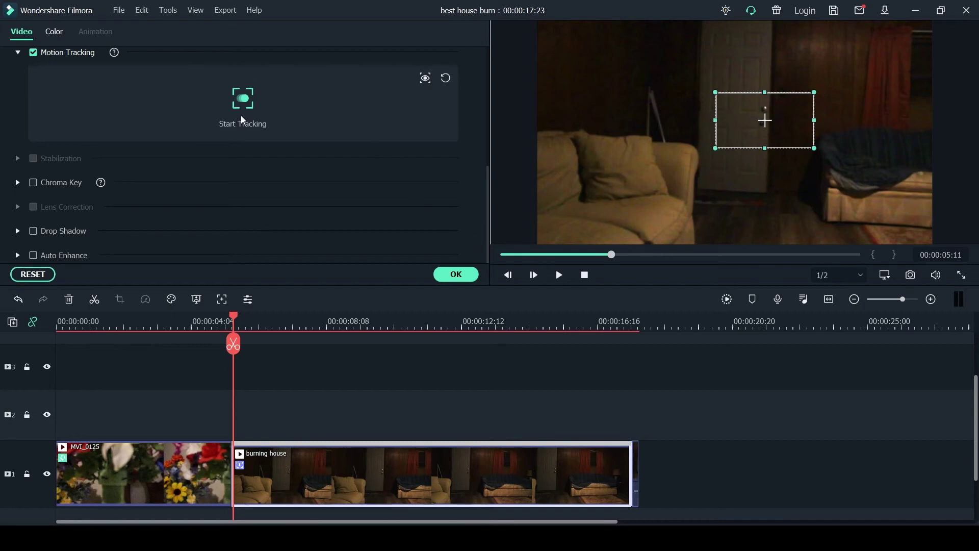
{"action": "scroll", "coordinate": [242, 118], "scroll_direction": "up", "scroll_amount": 1}
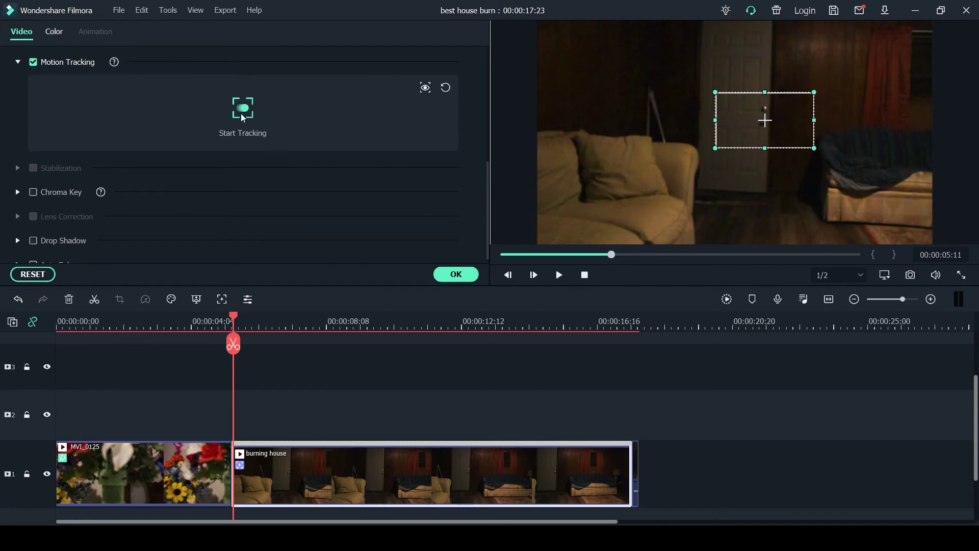
{"action": "left_click", "coordinate": [240, 110]}
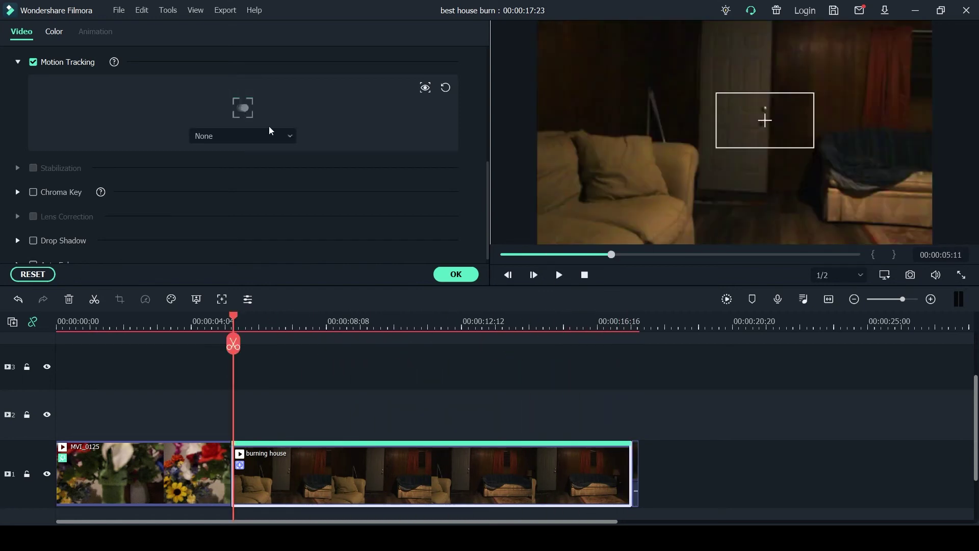
{"action": "left_click", "coordinate": [456, 278]}
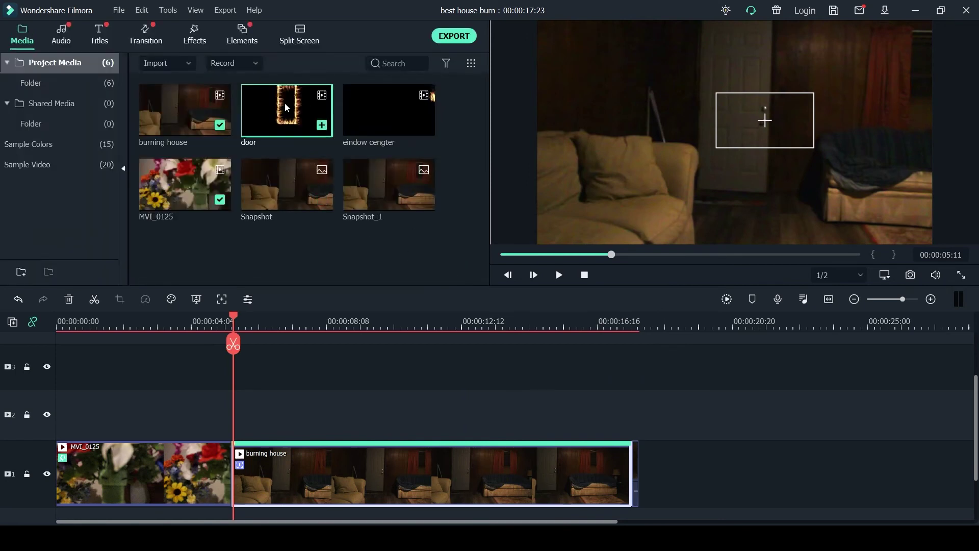
- Place the door fire clip on track 2 at 00:00:05:11 and set its blending mode to Screen
{"action": "left_click_drag", "start_coordinate": [285, 106], "coordinate": [241, 432]}
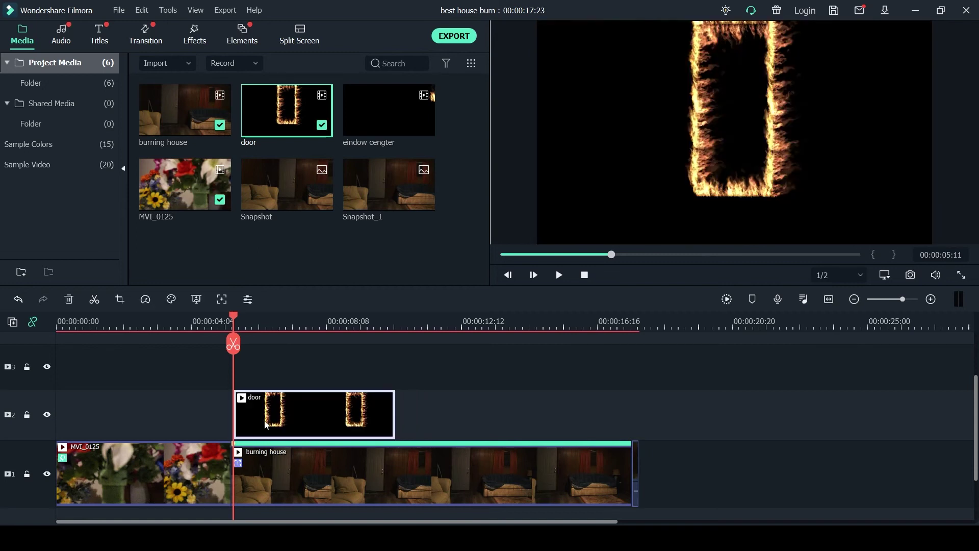
{"action": "double_click", "coordinate": [265, 422]}
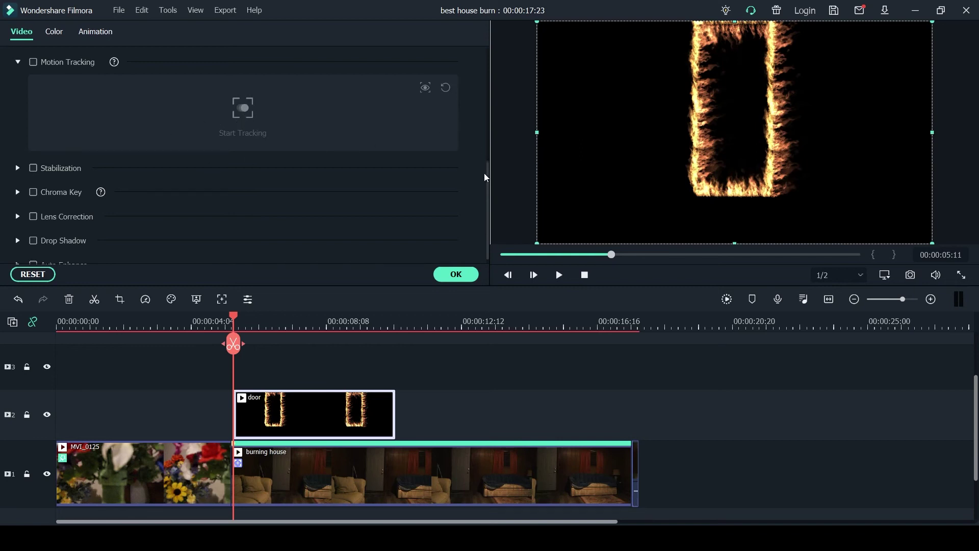
{"action": "left_click_drag", "start_coordinate": [487, 173], "coordinate": [504, 58]}
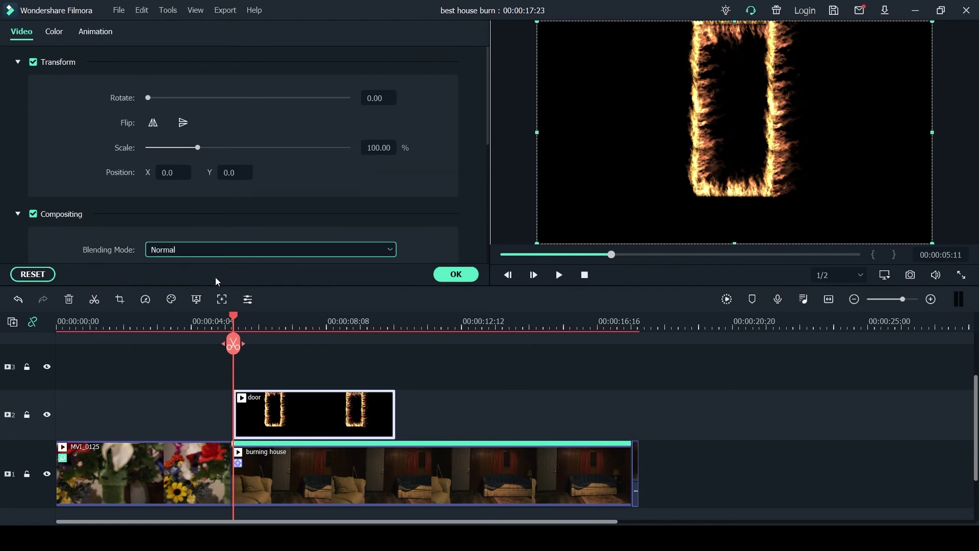
{"action": "left_click", "coordinate": [224, 391]}
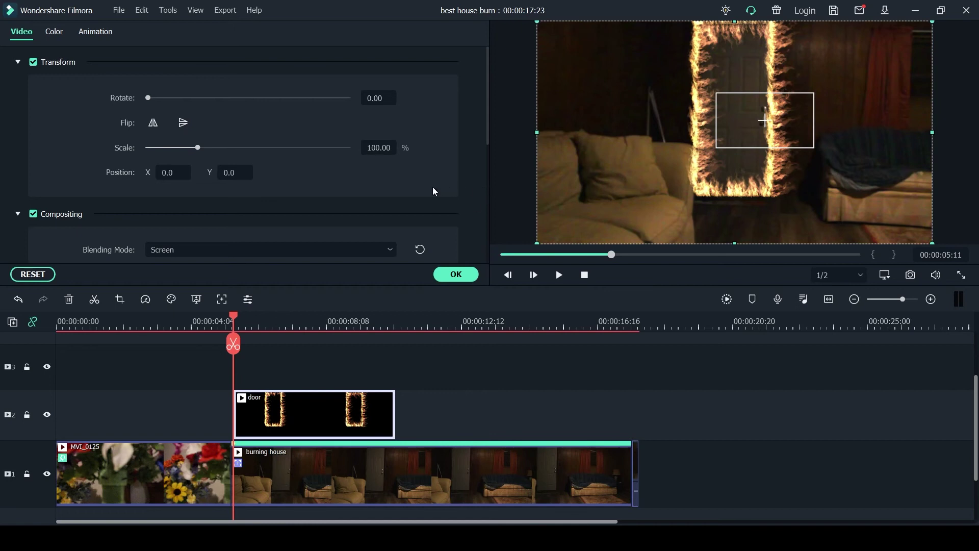
- Slow the door fire clip to 0.23x and trim its end to match the burning house clip
{"action": "left_click", "coordinate": [506, 307]}
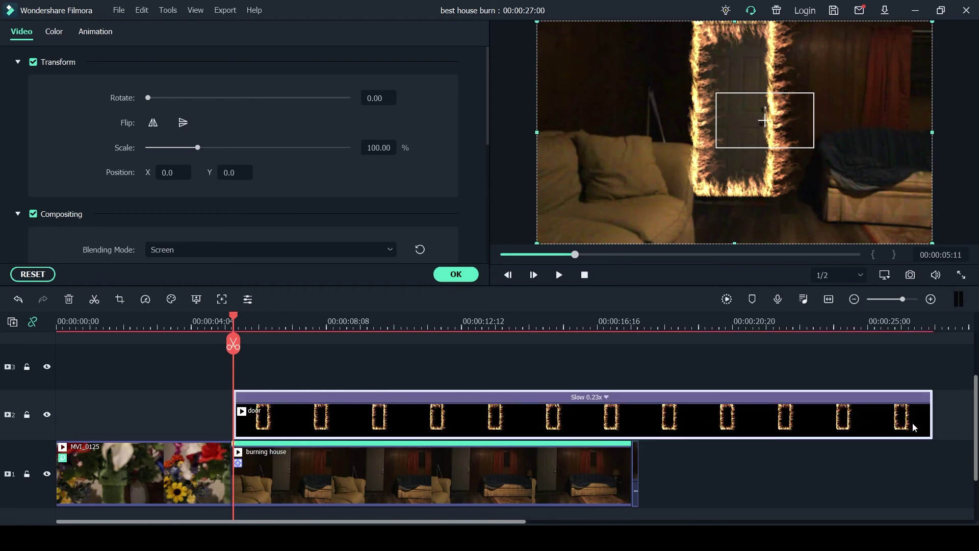
{"action": "left_click_drag", "start_coordinate": [928, 427], "coordinate": [629, 417]}
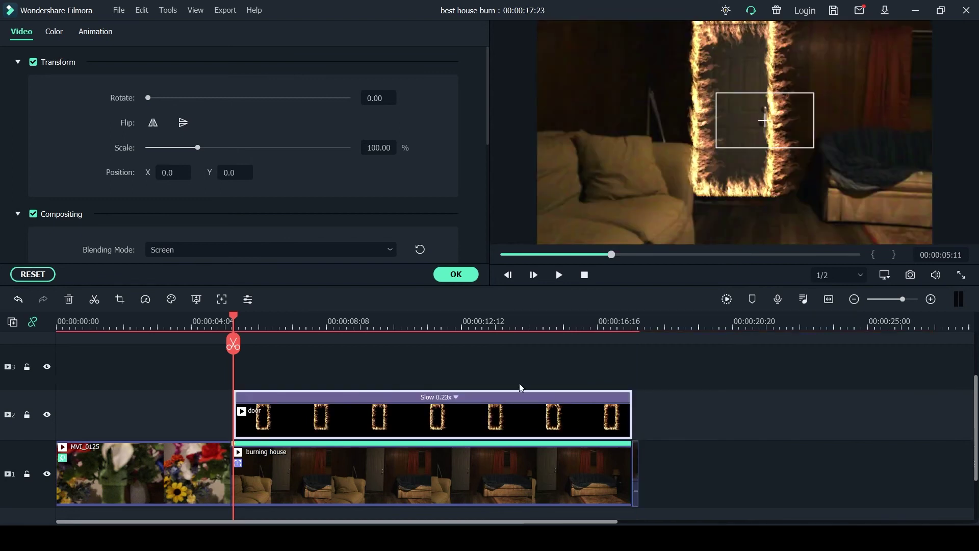
- Attach the door fire clip to the burning house clip's motion tracking
{"action": "left_click", "coordinate": [403, 479]}
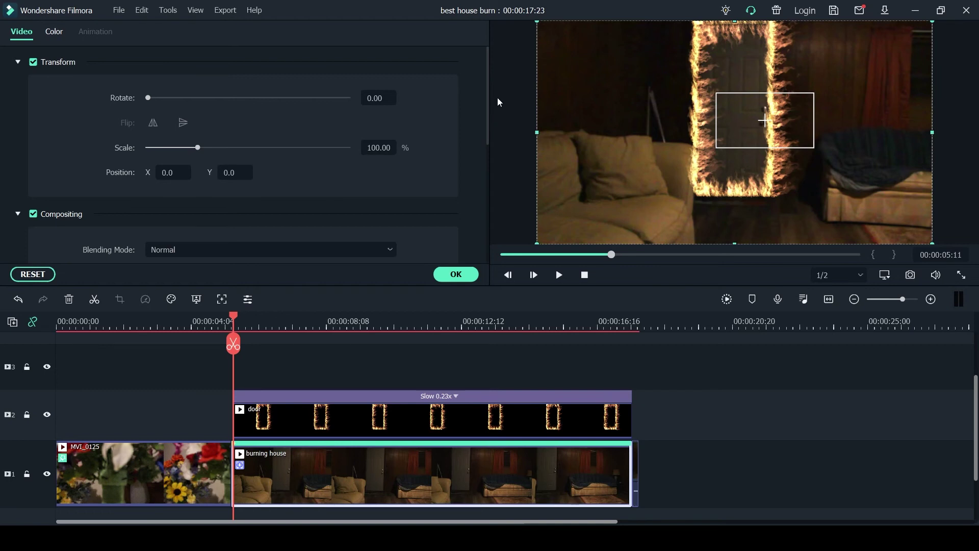
{"action": "left_click_drag", "start_coordinate": [488, 103], "coordinate": [471, 218]}
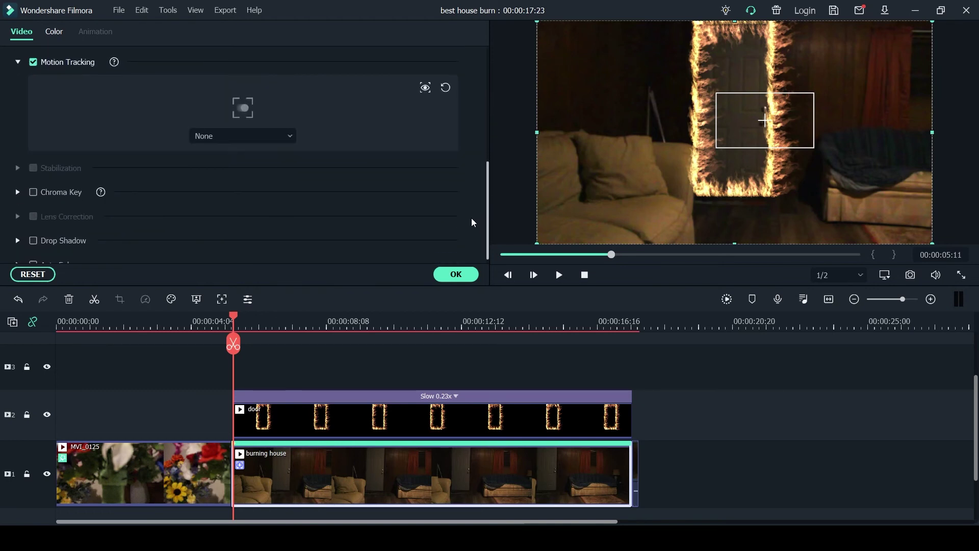
{"action": "left_click", "coordinate": [228, 176]}
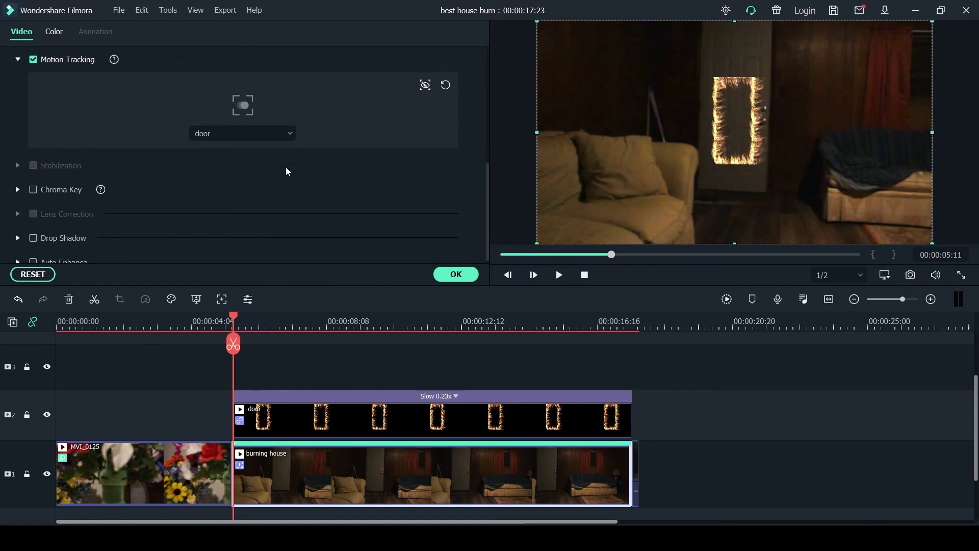
- Set the door fire clip's scale to 100% so the flames frame the door
{"action": "left_click", "coordinate": [336, 411]}
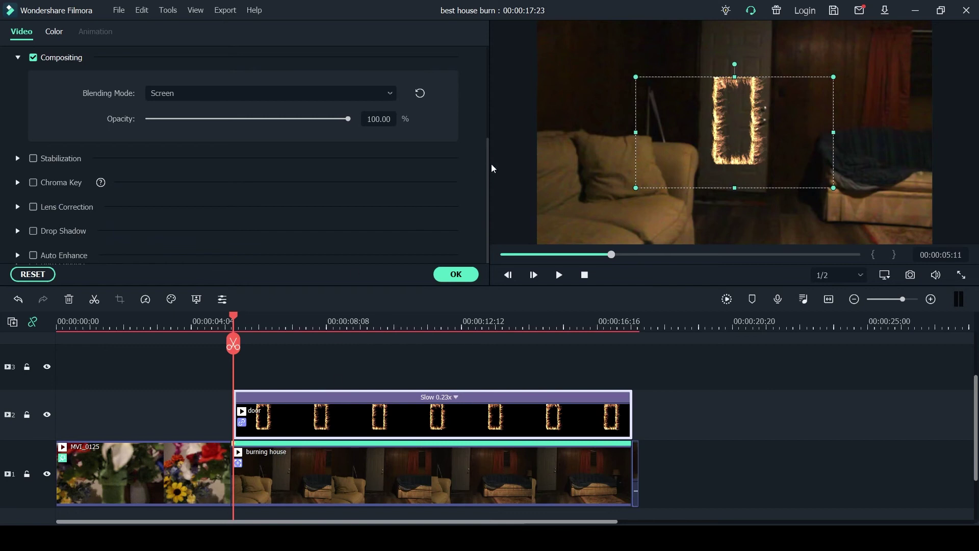
{"action": "left_click_drag", "start_coordinate": [488, 167], "coordinate": [491, 72]}
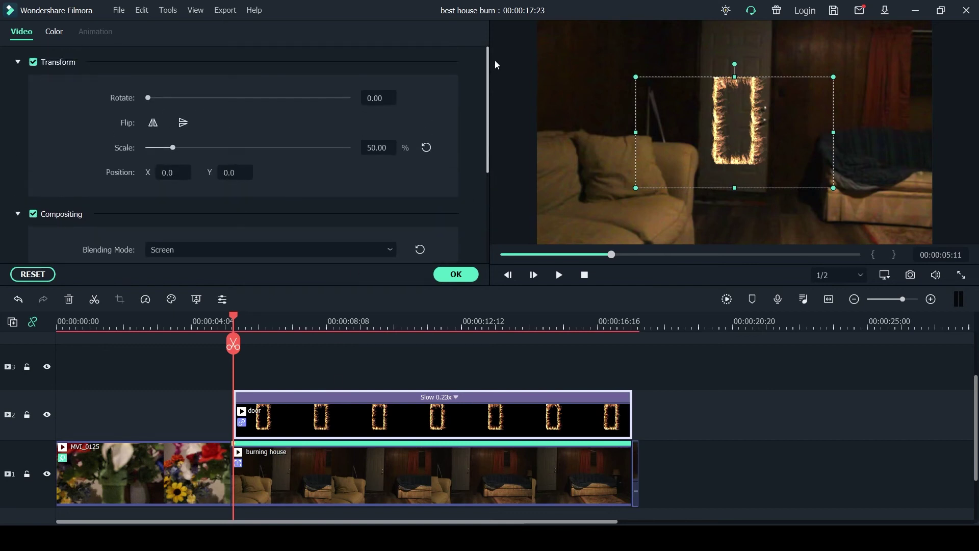
{"action": "left_click", "coordinate": [377, 147]}
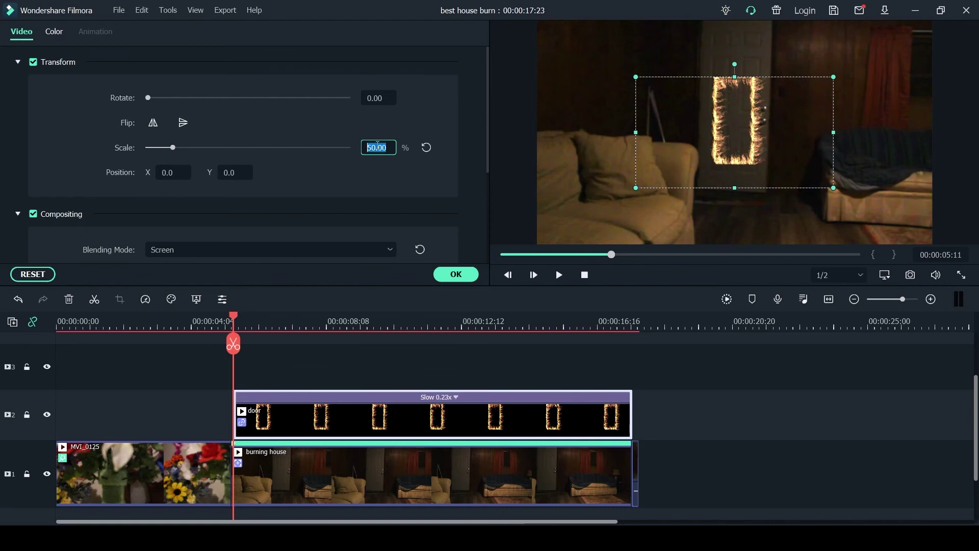
{"action": "type", "text": "100"}
{"action": "key", "text": "Return"}
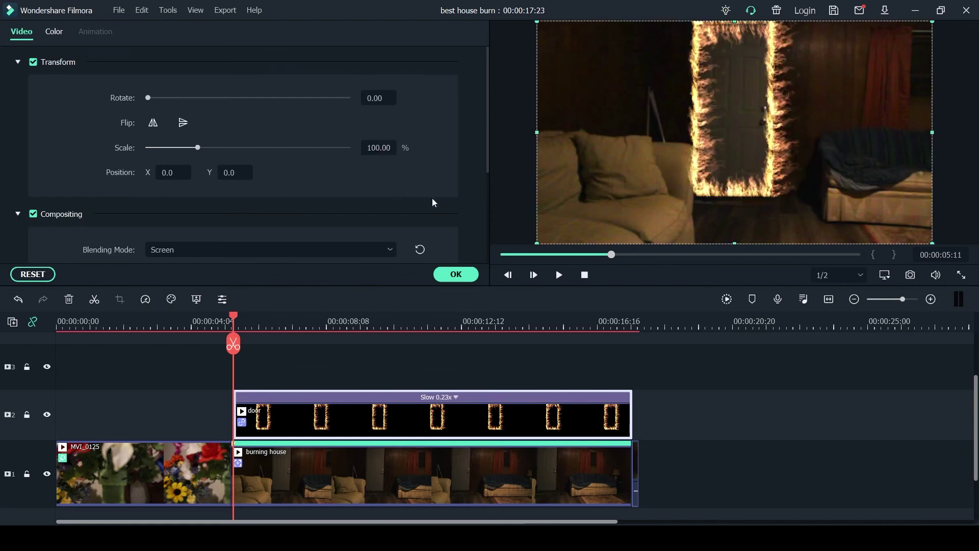
- Paste a copy of the burning house clip on track 1 at 00:00:20:09 and try to turn off its Motion Tracking
{"action": "left_click", "coordinate": [413, 465]}
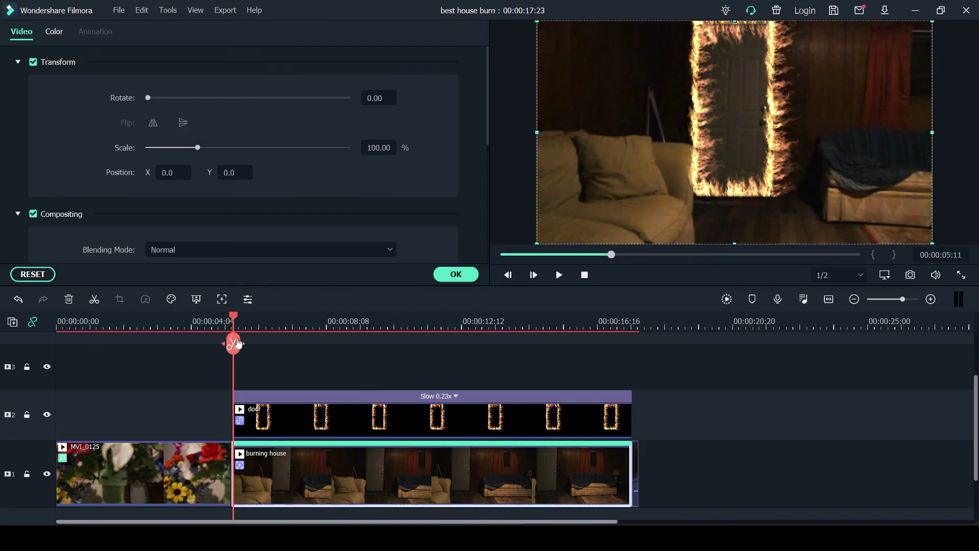
{"action": "left_click_drag", "start_coordinate": [234, 317], "coordinate": [544, 317]}
{"action": "left_click", "coordinate": [718, 409]}
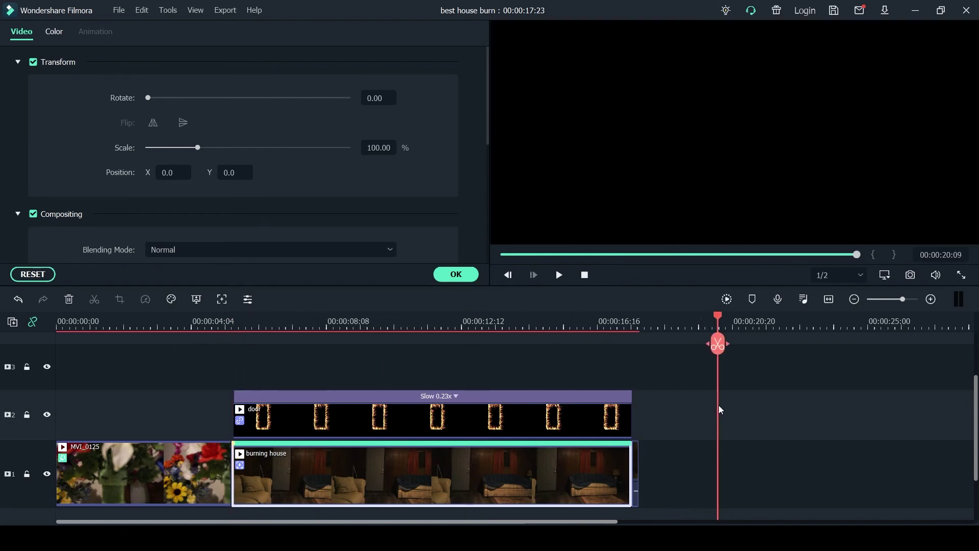
{"action": "key", "text": "ctrl+v"}
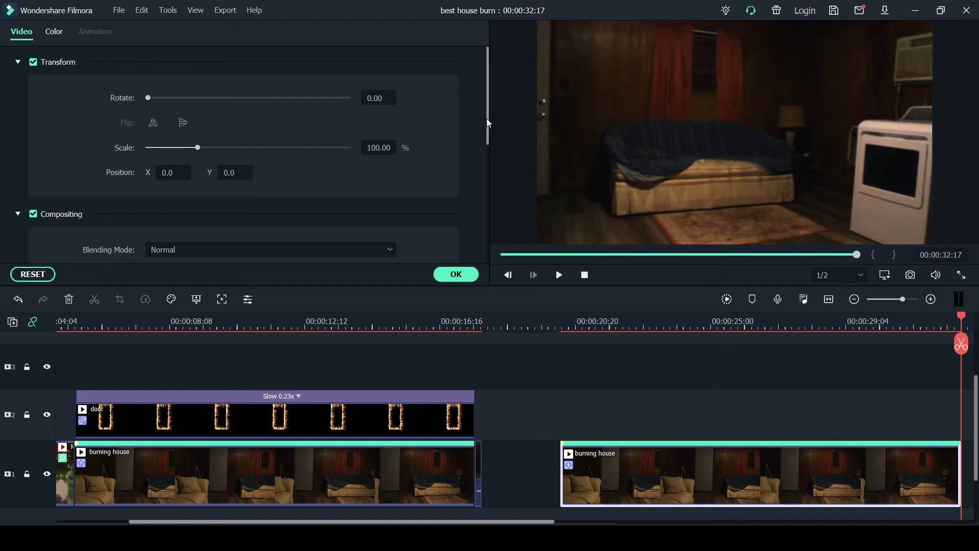
{"action": "left_click_drag", "start_coordinate": [487, 122], "coordinate": [466, 241]}
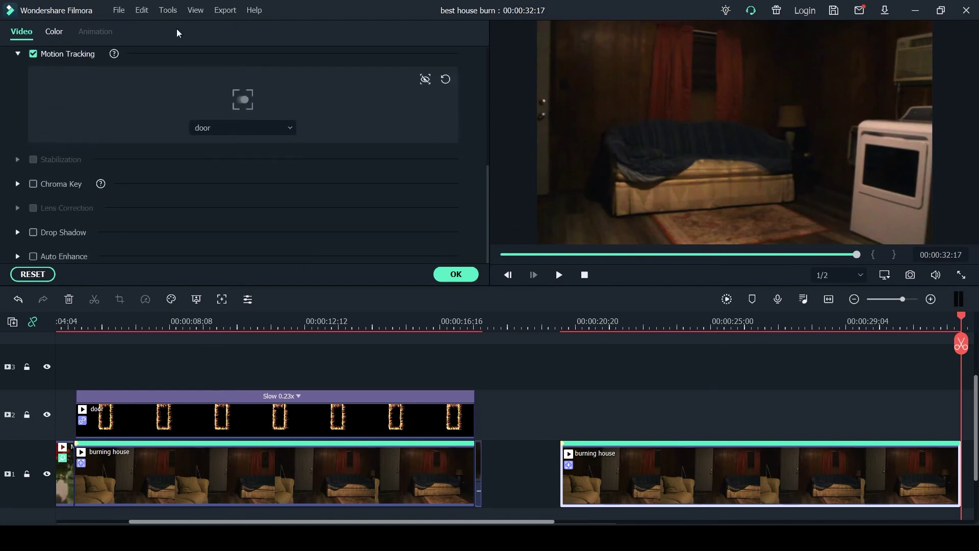
{"action": "left_click", "coordinate": [33, 53]}
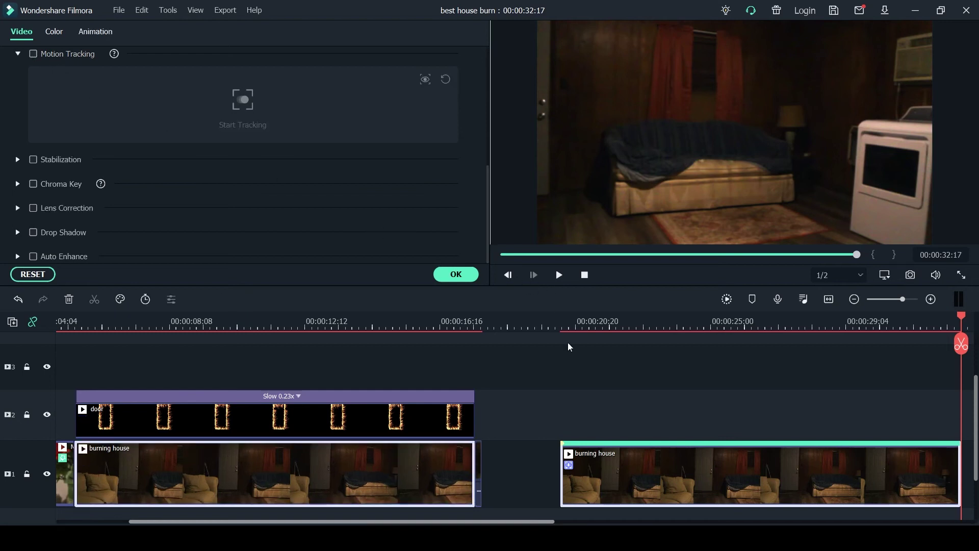
{"action": "mouse_move", "coordinate": [661, 469]}
{"action": "left_mouse_down"}
{"action": "mouse_move", "coordinate": [586, 372]}
{"action": "mouse_move", "coordinate": [230, 316]}
{"action": "mouse_move", "coordinate": [183, 426]}
{"action": "mouse_move", "coordinate": [155, 444]}
{"action": "left_mouse_up"}
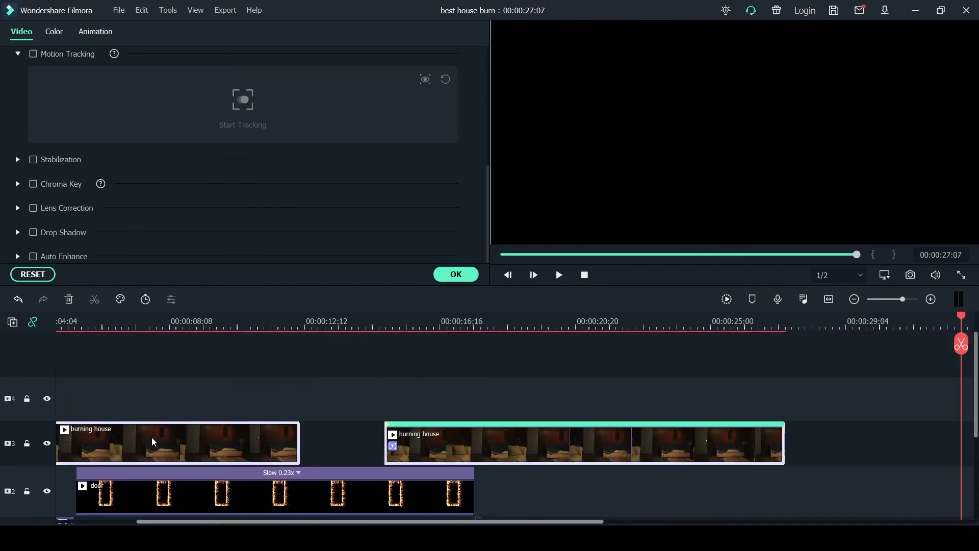
{"action": "key", "text": "ctrl+z"}
{"action": "scroll", "coordinate": [448, 427], "scroll_direction": "down", "scroll_amount": 2}
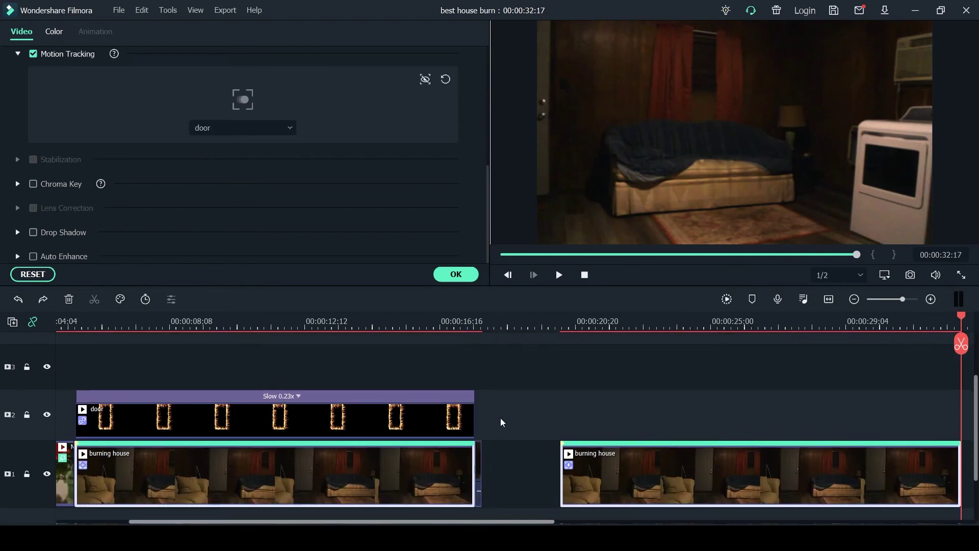
{"action": "left_click", "coordinate": [576, 404]}
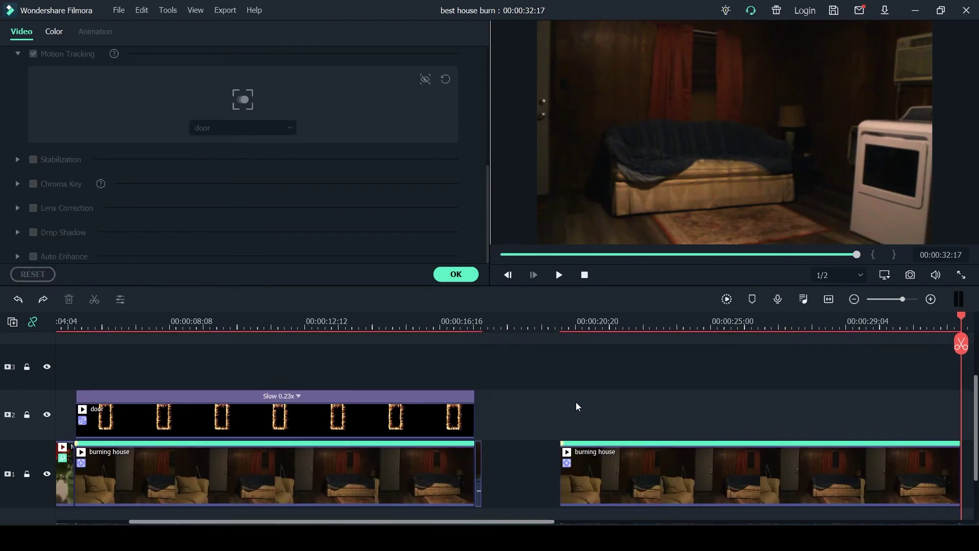
- Turn off Motion Tracking on the copied burning house clip and move it to track 3, aligned above the door fire clip
{"action": "left_click", "coordinate": [609, 457]}
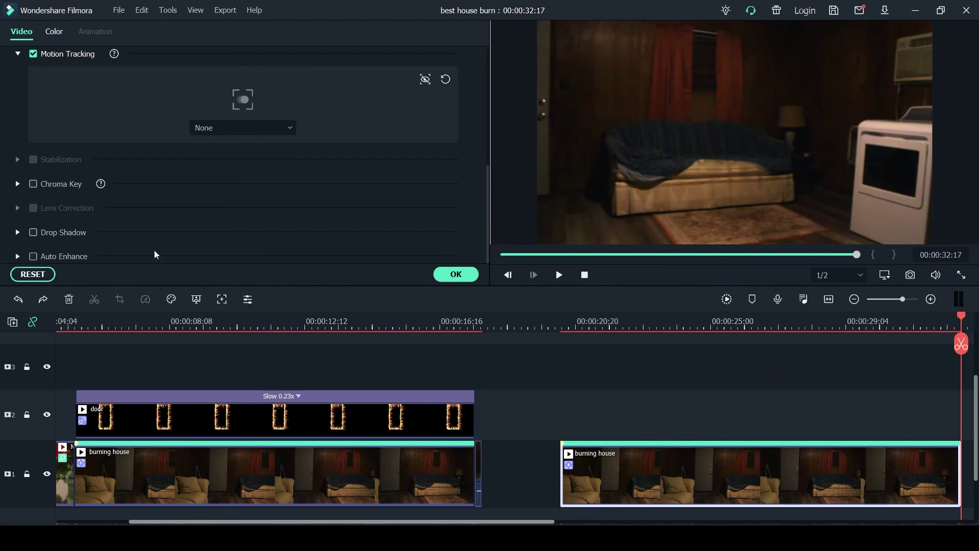
{"action": "left_click", "coordinate": [33, 54]}
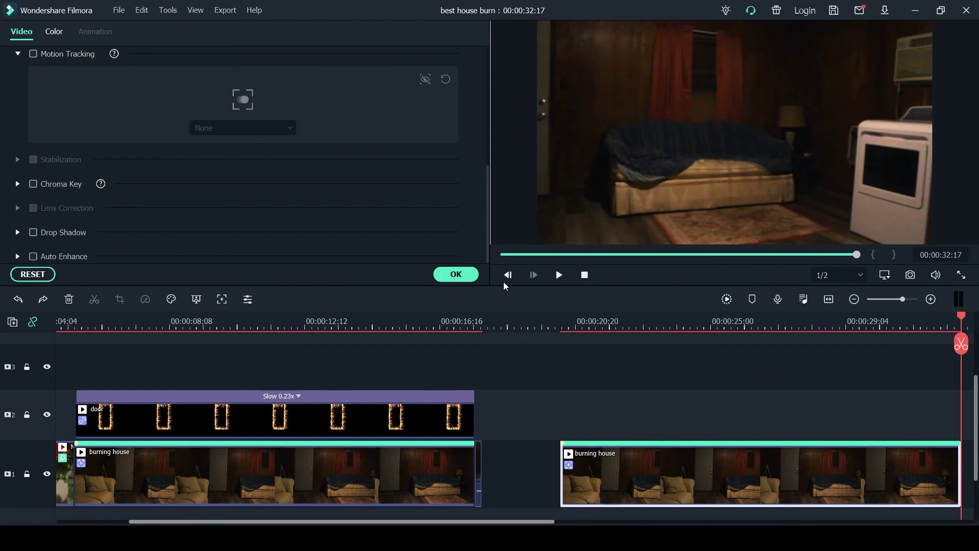
{"action": "mouse_move", "coordinate": [606, 466]}
{"action": "left_mouse_down"}
{"action": "mouse_move", "coordinate": [517, 322]}
{"action": "mouse_move", "coordinate": [240, 388]}
{"action": "mouse_move", "coordinate": [166, 438]}
{"action": "mouse_move", "coordinate": [114, 435]}
{"action": "left_mouse_up"}
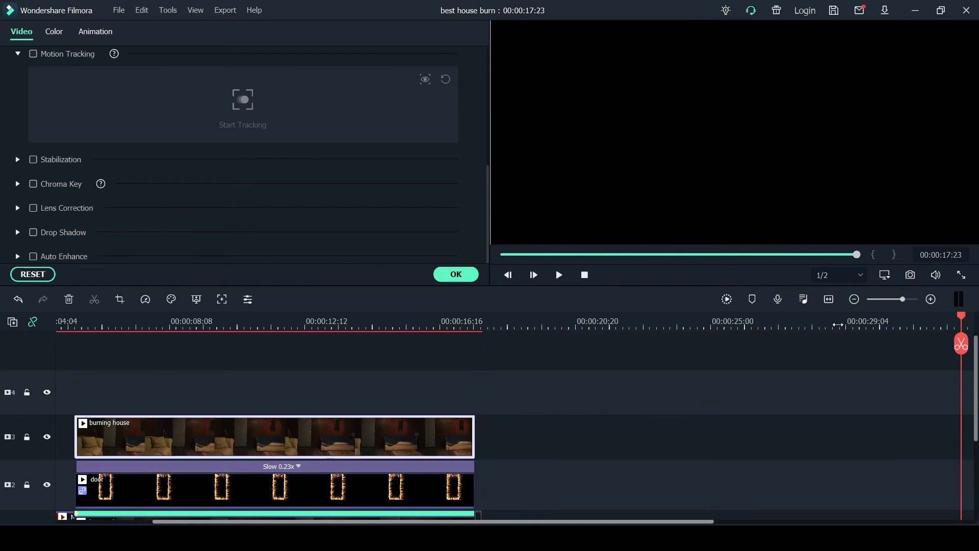
- Motion-track the curtained window on the track 3 burning house clip, starting from its first frame at 00:00:05:11
{"action": "mouse_move", "coordinate": [962, 317]}
{"action": "left_mouse_down"}
{"action": "mouse_move", "coordinate": [54, 335]}
{"action": "mouse_move", "coordinate": [250, 330]}
{"action": "mouse_move", "coordinate": [239, 328]}
{"action": "left_mouse_up"}
{"action": "key", "text": "Left"}
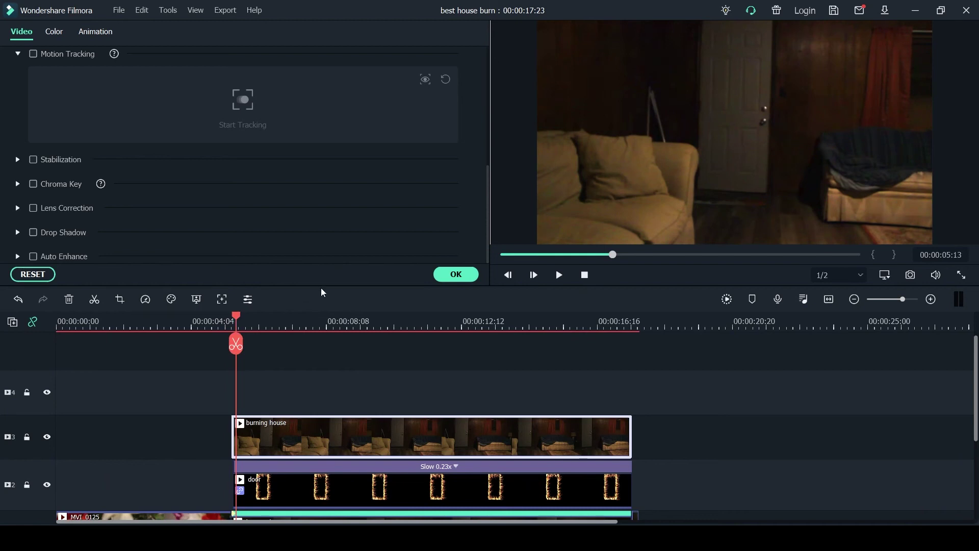
{"action": "left_click_drag", "start_coordinate": [391, 316], "coordinate": [438, 316]}
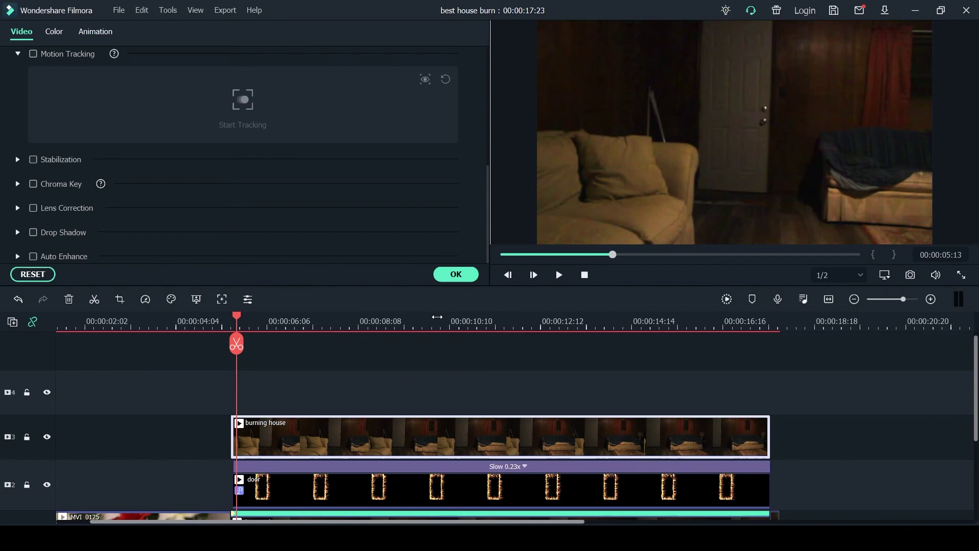
{"action": "left_click_drag", "start_coordinate": [437, 317], "coordinate": [380, 325]}
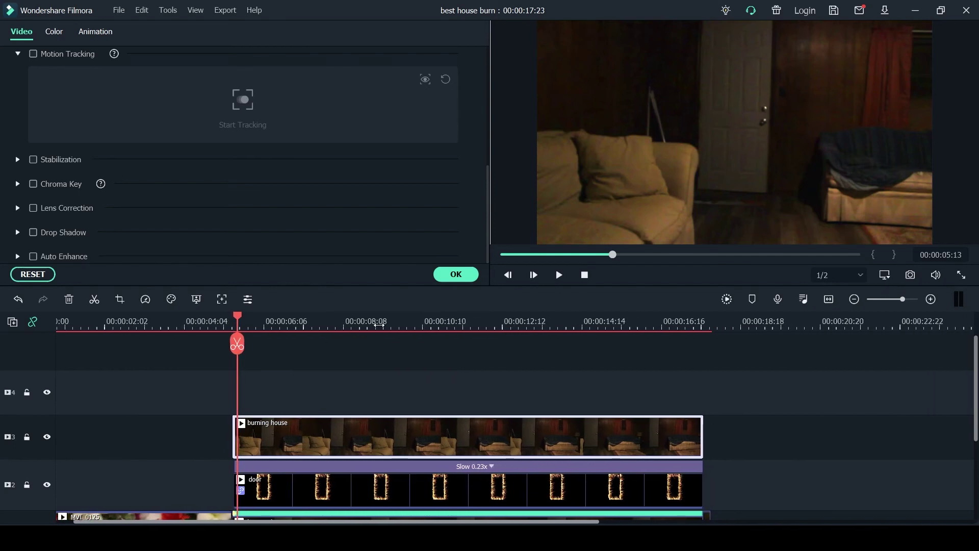
{"action": "key", "text": "Left"}
{"action": "key", "text": "Left"}
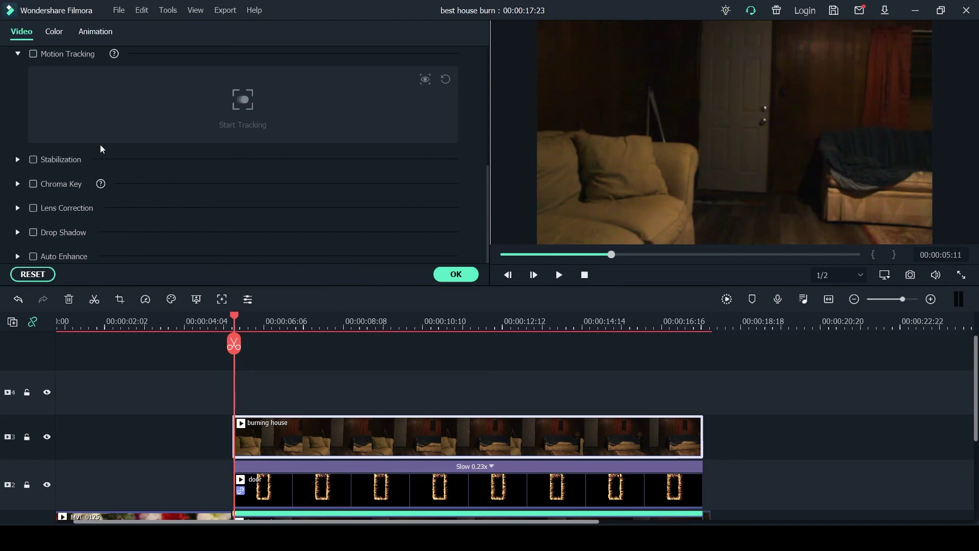
{"action": "left_click", "coordinate": [33, 54]}
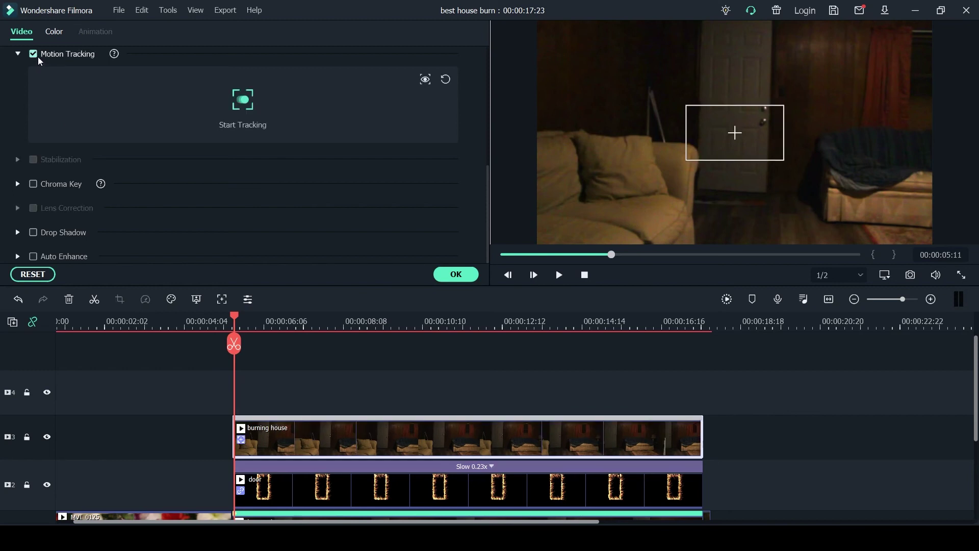
{"action": "left_click_drag", "start_coordinate": [734, 135], "coordinate": [924, 83]}
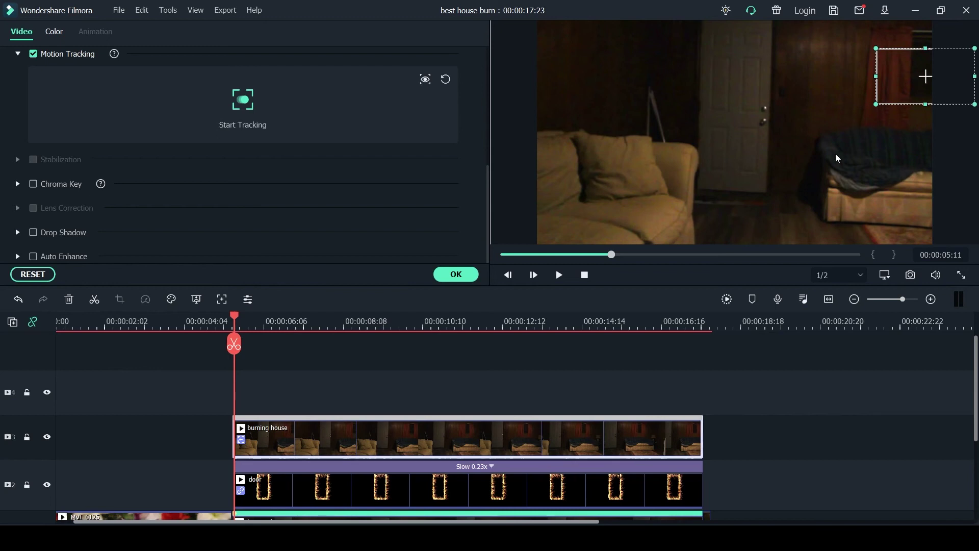
{"action": "left_click", "coordinate": [240, 114]}
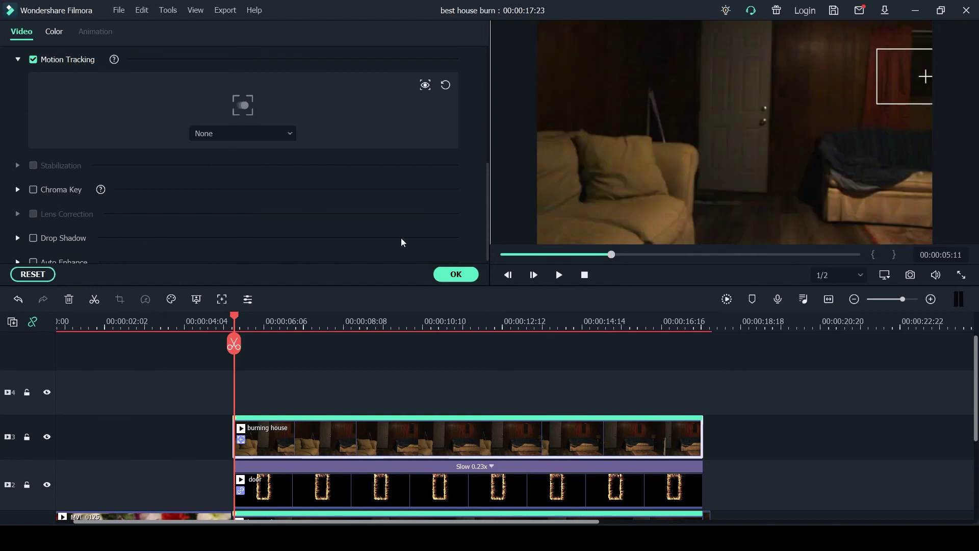
{"action": "left_click", "coordinate": [462, 275]}
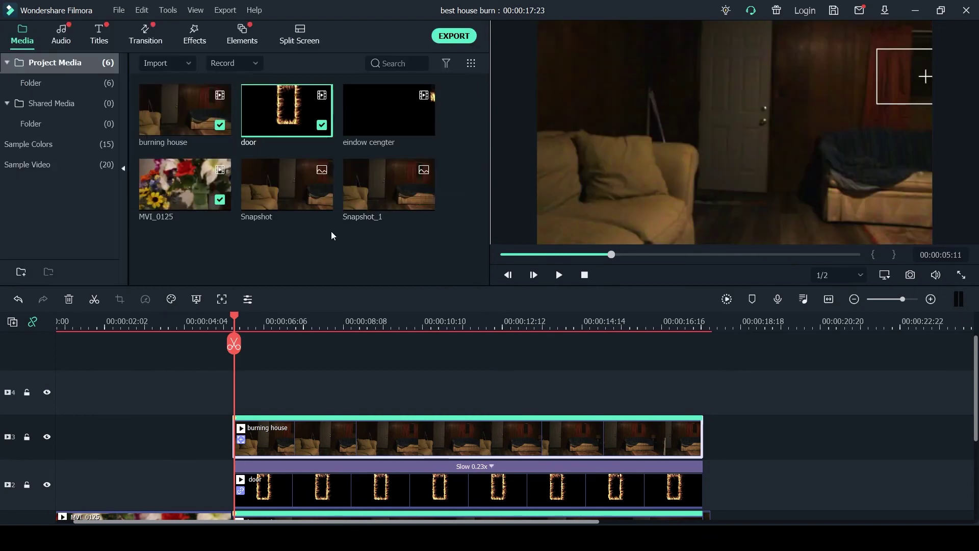
- Place the eindow cengter clip on track 4 at 00:00:05:11, slowed to 0.27x, and trim its end to match the burning house clip
{"action": "left_click_drag", "start_coordinate": [378, 126], "coordinate": [244, 394]}
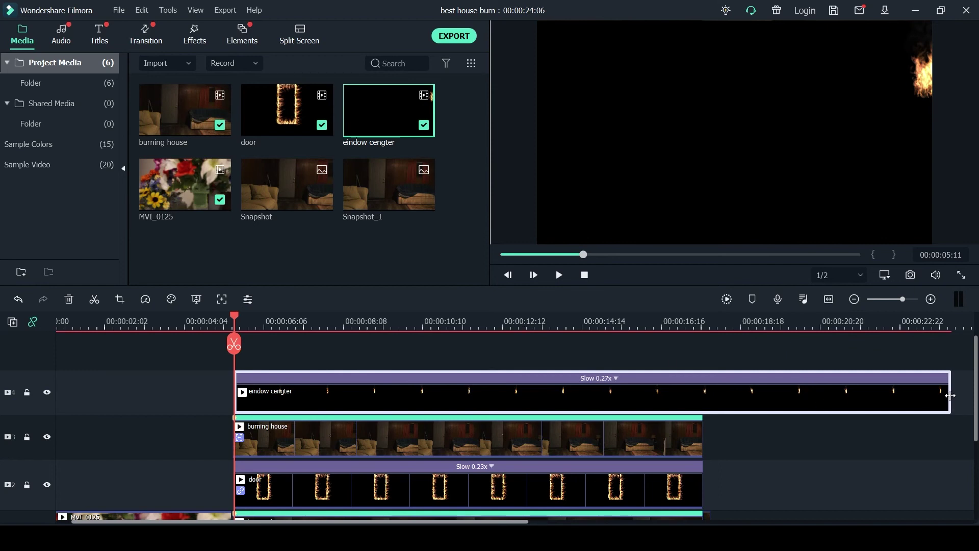
{"action": "left_click_drag", "start_coordinate": [949, 396], "coordinate": [700, 391]}
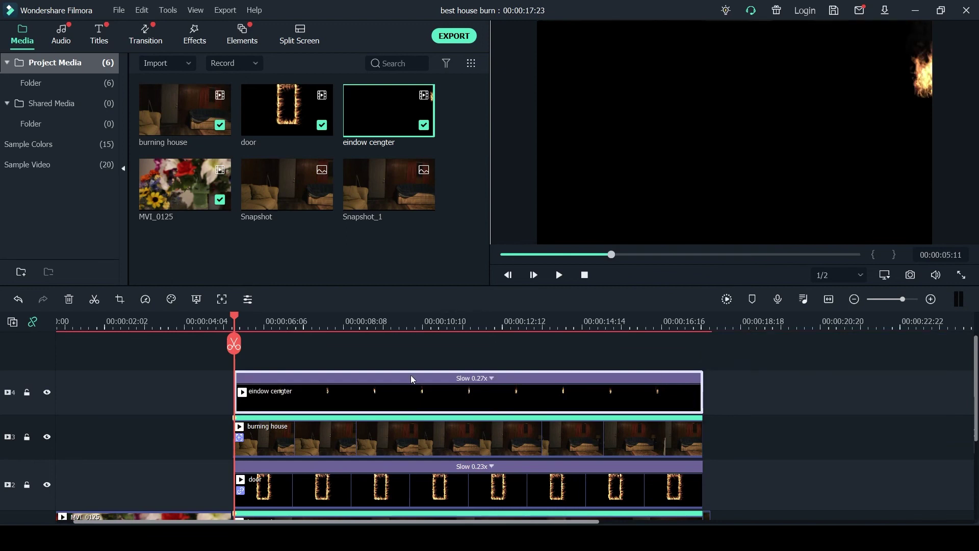
- Set the eindow cengter clip's blending mode to Screen
{"action": "double_click", "coordinate": [385, 399]}
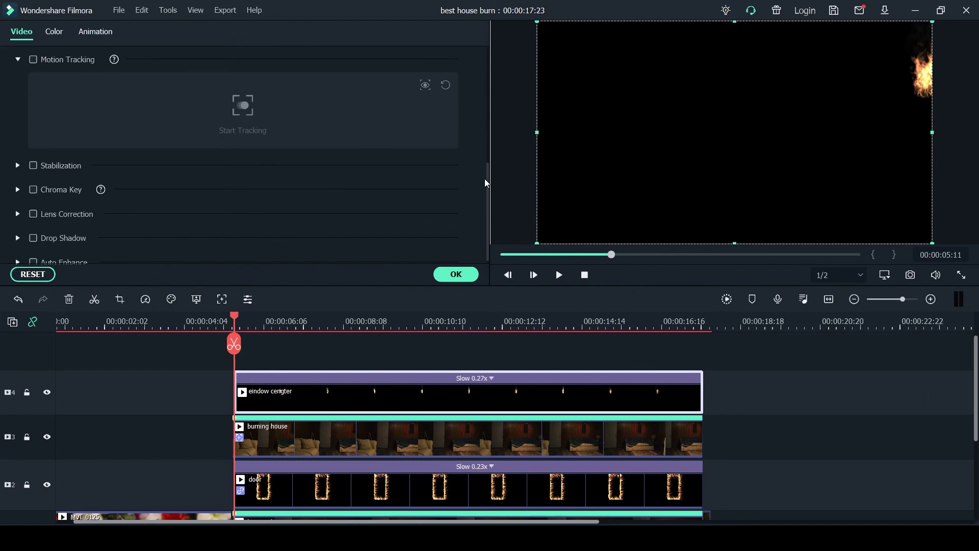
{"action": "left_click_drag", "start_coordinate": [488, 179], "coordinate": [489, 67]}
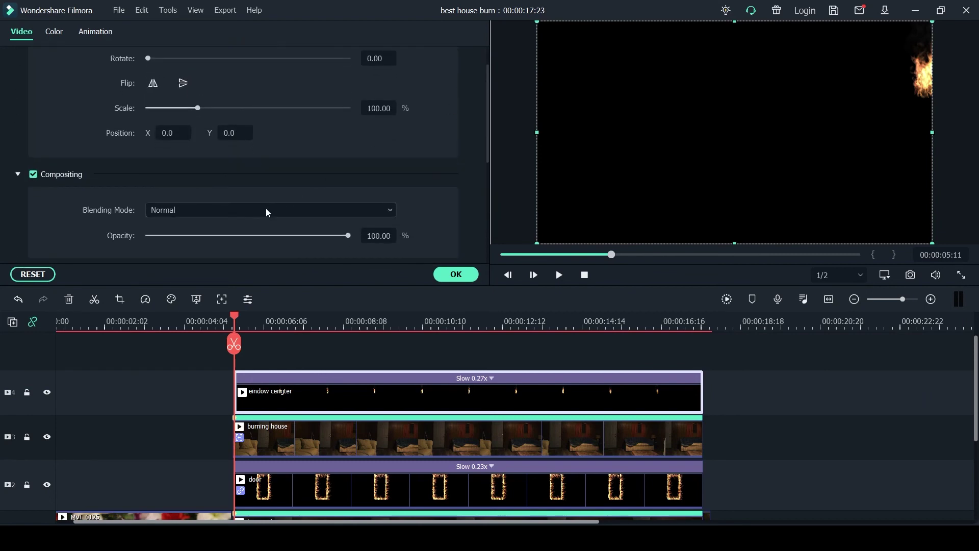
{"action": "left_click", "coordinate": [251, 356]}
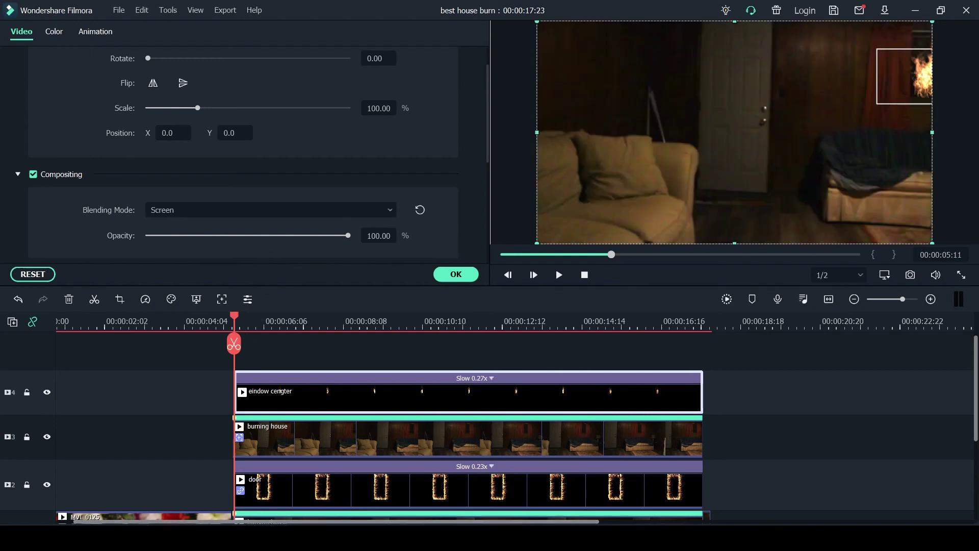
- Attach the eindow cengter clip to the motion tracking of the burning house clip on track 3
{"action": "left_click", "coordinate": [346, 444]}
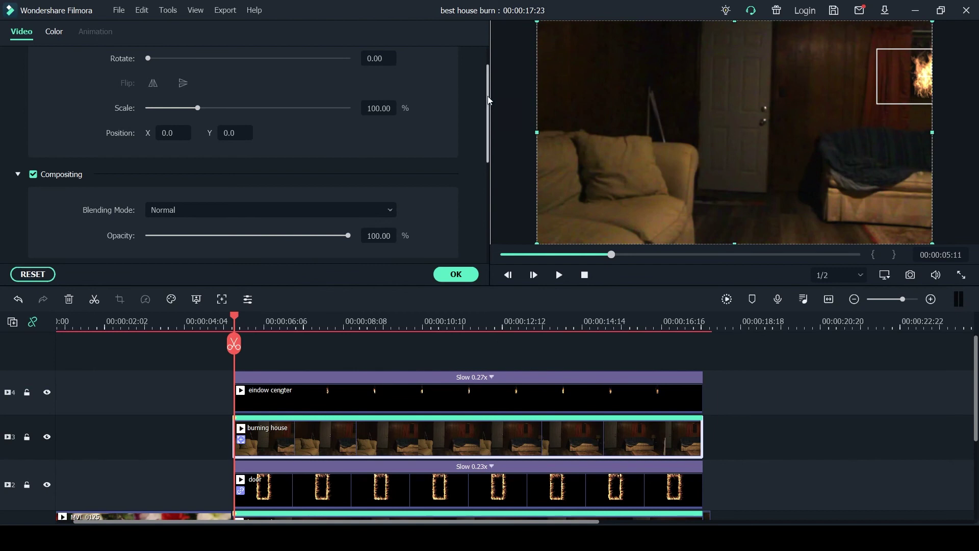
{"action": "left_click_drag", "start_coordinate": [488, 97], "coordinate": [475, 194]}
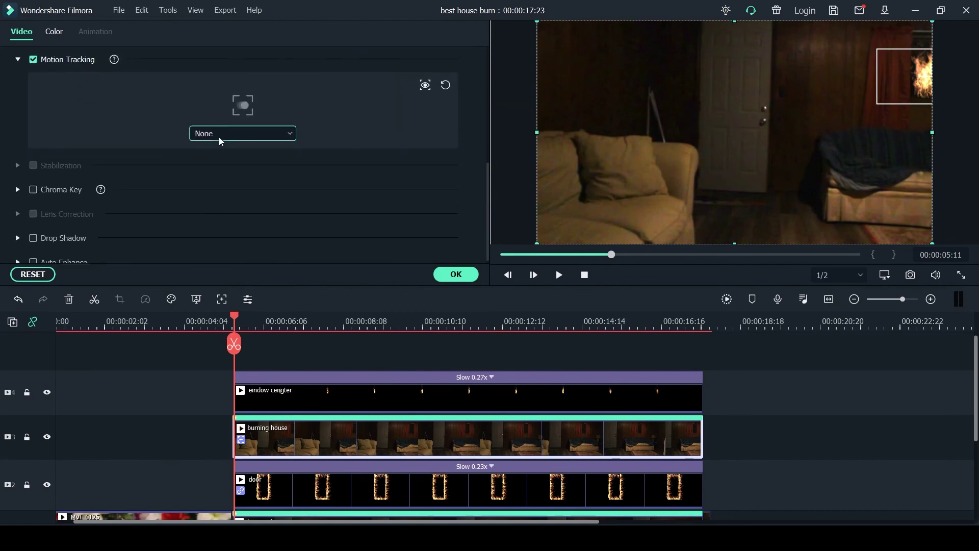
{"action": "key", "text": "Down"}
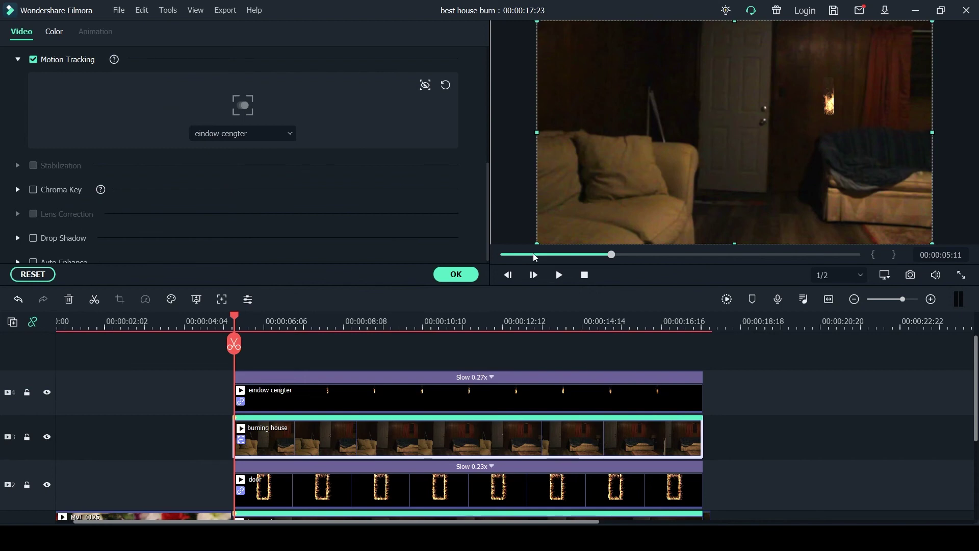
- Set the eindow cengter clip's scale to 100% and position it at X 0.0, Y 1.0 so the flames sit in the window
{"action": "left_click", "coordinate": [384, 393]}
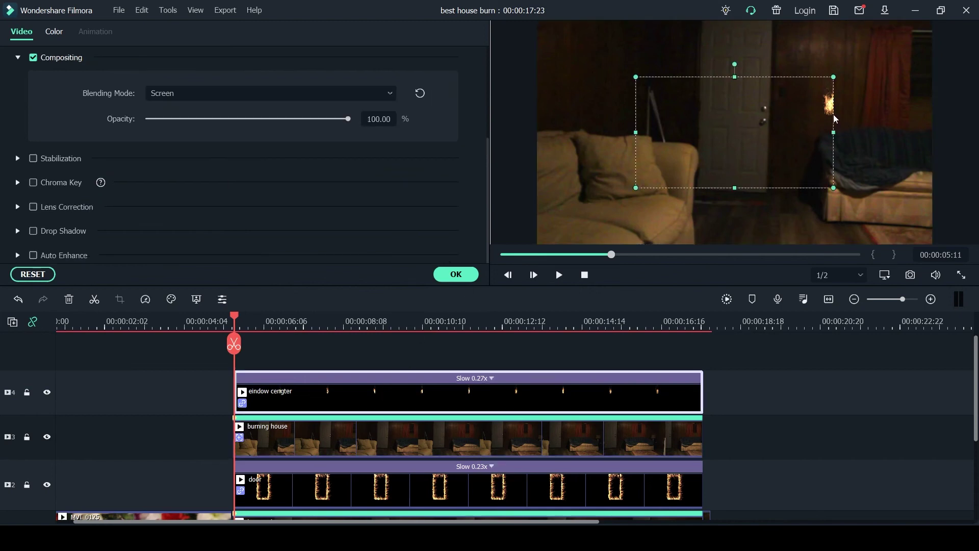
{"action": "left_click_drag", "start_coordinate": [829, 105], "coordinate": [941, 86]}
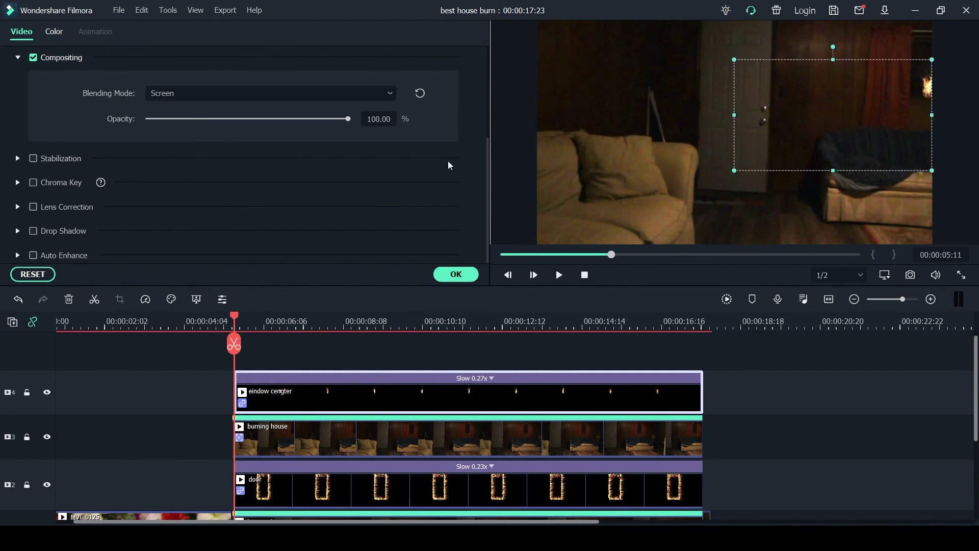
{"action": "left_click_drag", "start_coordinate": [488, 151], "coordinate": [490, 64]}
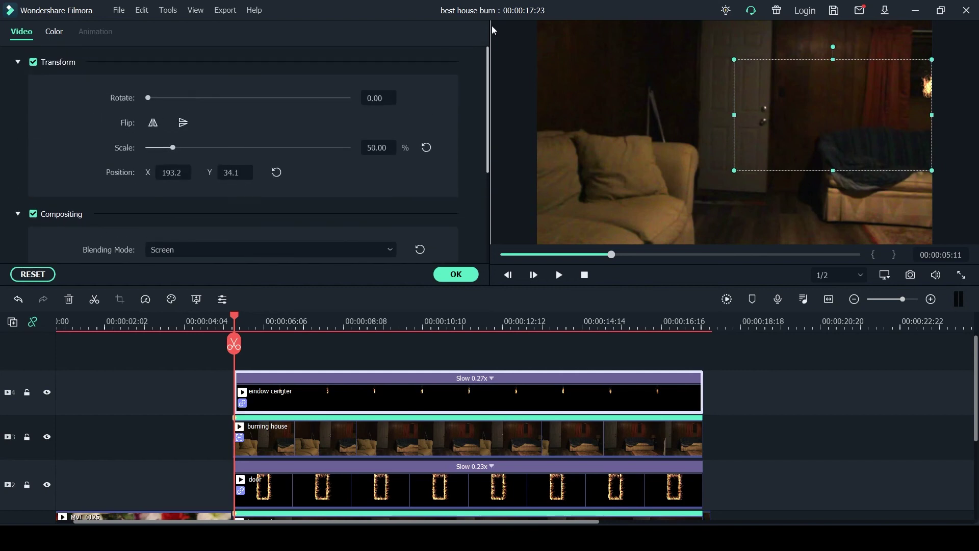
{"action": "double_click", "coordinate": [385, 147]}
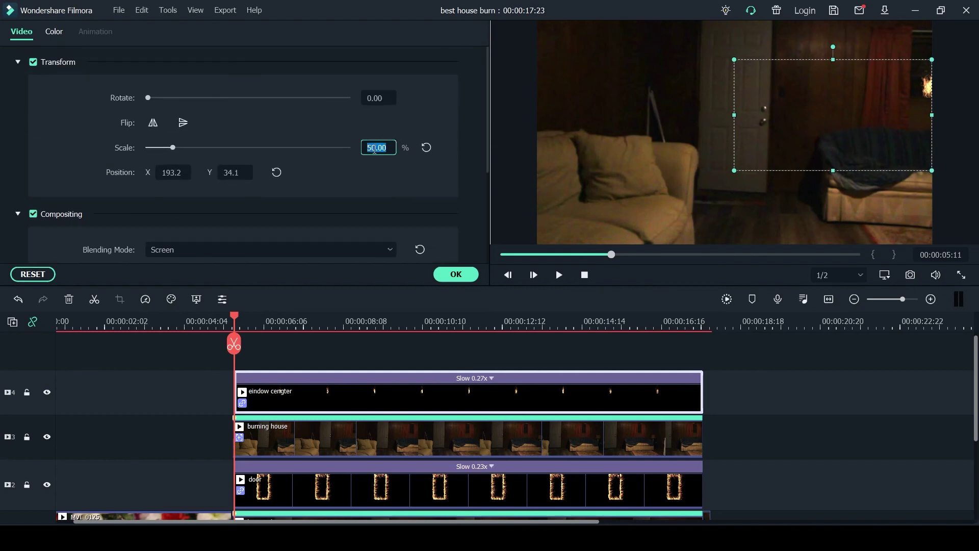
{"action": "type", "text": "100"}
{"action": "key", "text": "Return"}
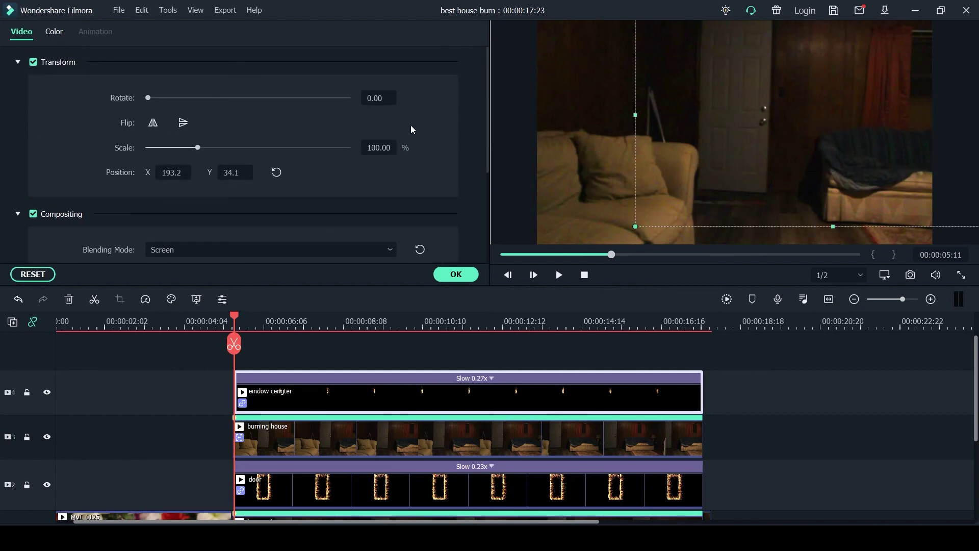
{"action": "left_click_drag", "start_coordinate": [811, 77], "coordinate": [711, 92]}
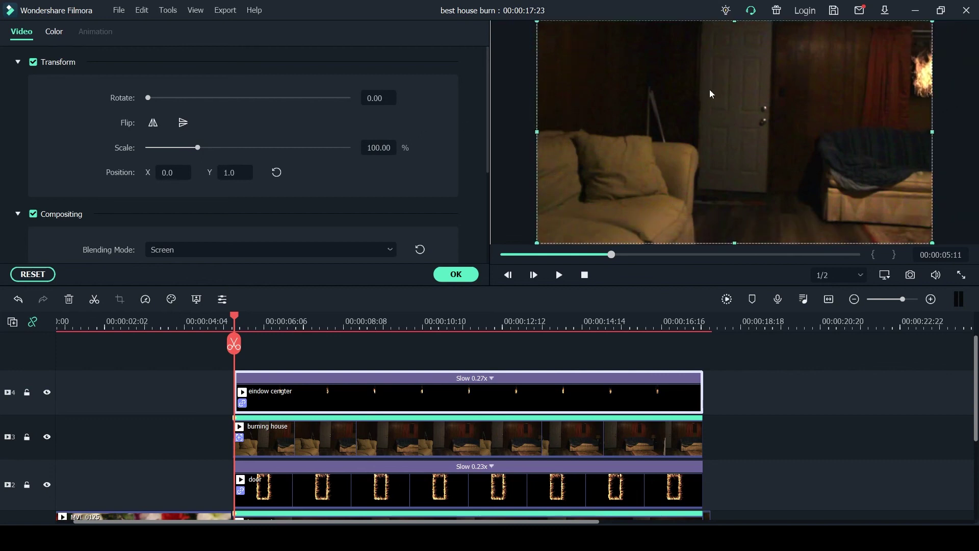
- Play back the footage to check that the fire follows the window
{"action": "left_click", "coordinate": [559, 278]}
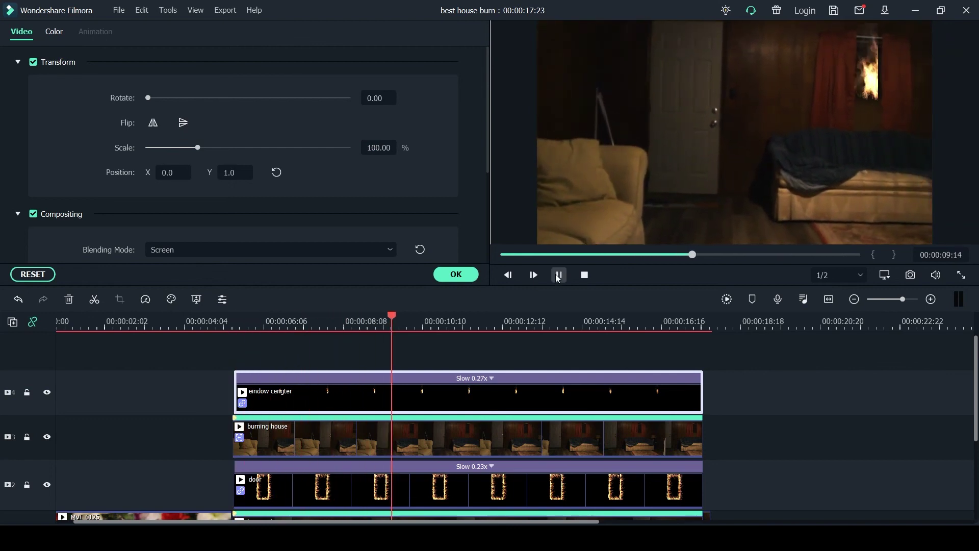
{"action": "left_click", "coordinate": [559, 275]}
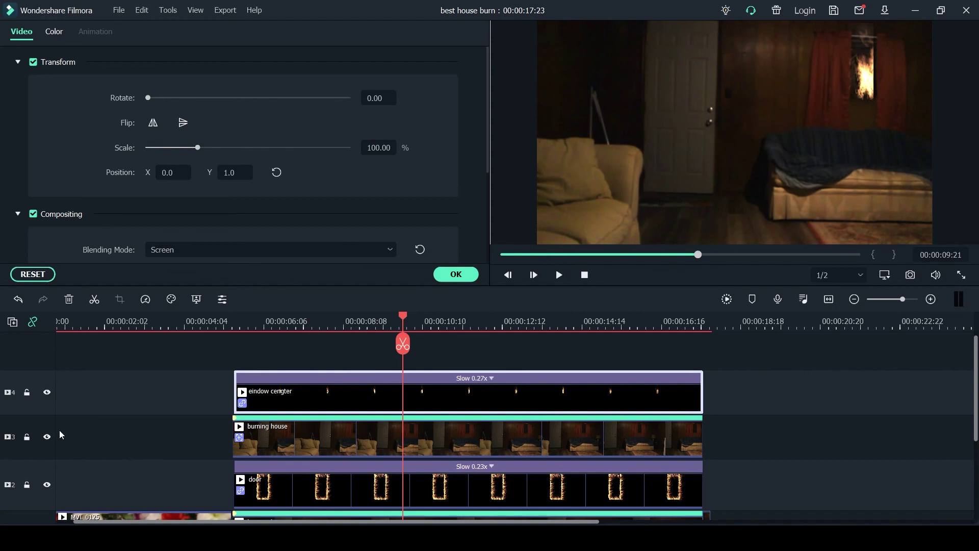
- Hide tracks 3 and 2, return the playhead to 00:00:05:13 and select the burning house clip on track 1
{"action": "left_click", "coordinate": [46, 437]}
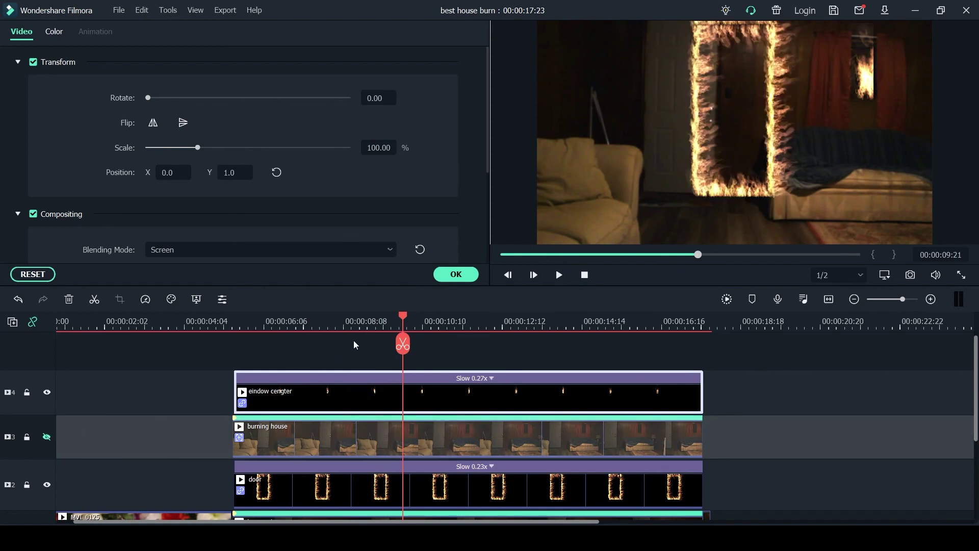
{"action": "left_click_drag", "start_coordinate": [404, 318], "coordinate": [239, 329]}
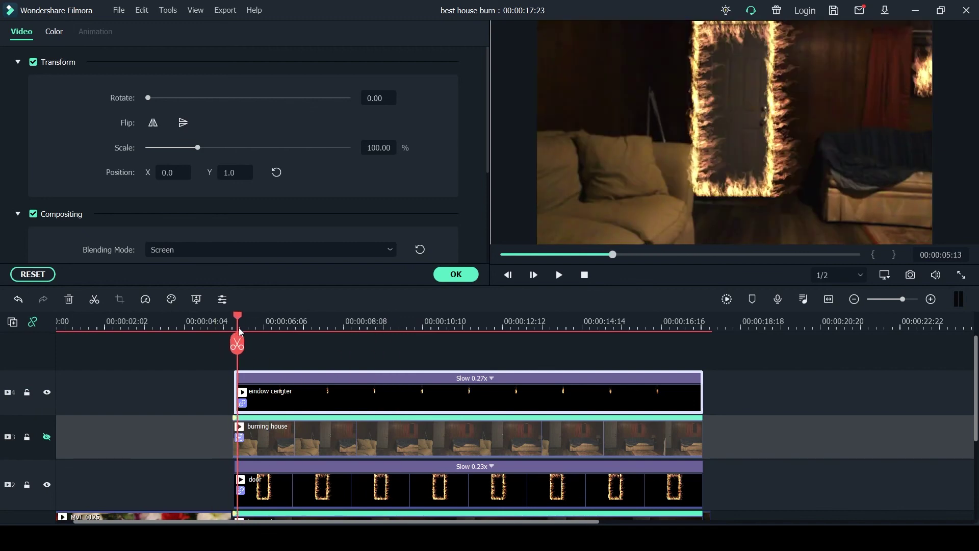
{"action": "scroll", "coordinate": [138, 440], "scroll_direction": "down", "scroll_amount": 3}
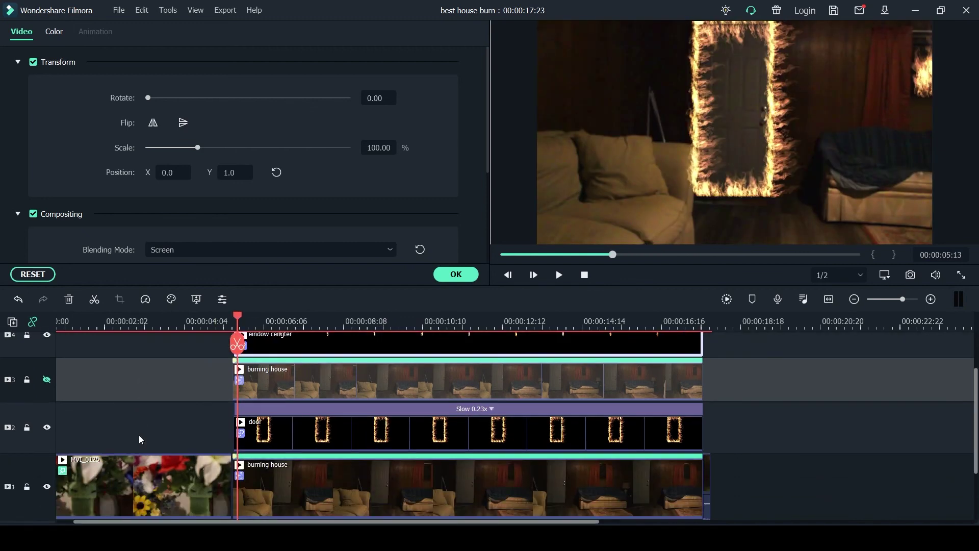
{"action": "scroll", "coordinate": [140, 440], "scroll_direction": "down", "scroll_amount": 1}
{"action": "left_click", "coordinate": [47, 409]}
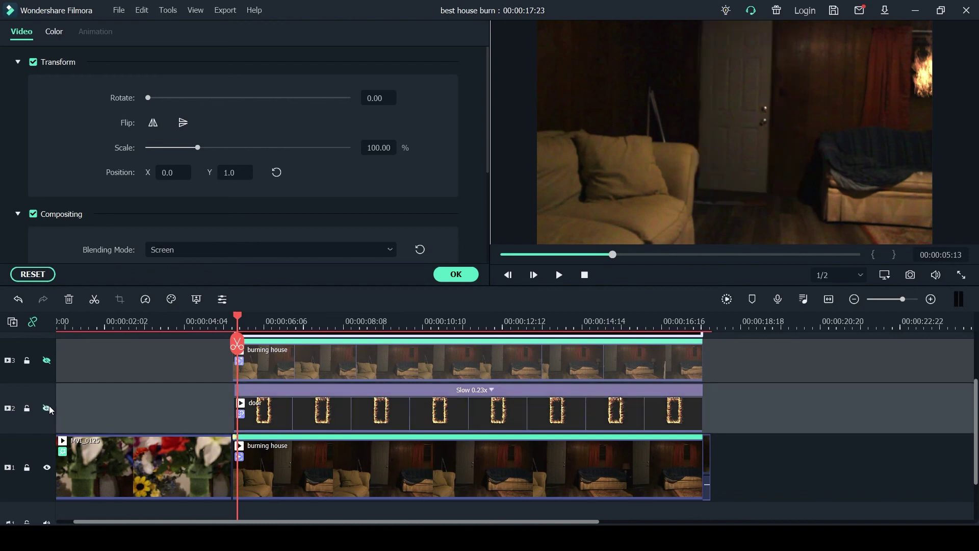
{"action": "left_click", "coordinate": [256, 463]}
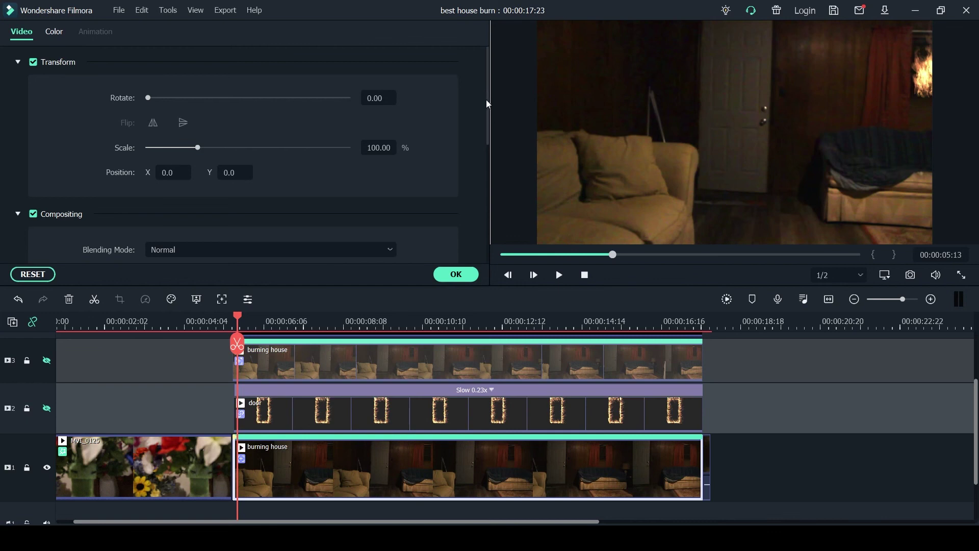
- Reset the track 1 burning house clip's motion tracking and rerun it from 00:00:05:10 with the tracker box centered on the doorknob
{"action": "left_click_drag", "start_coordinate": [487, 100], "coordinate": [484, 201]}
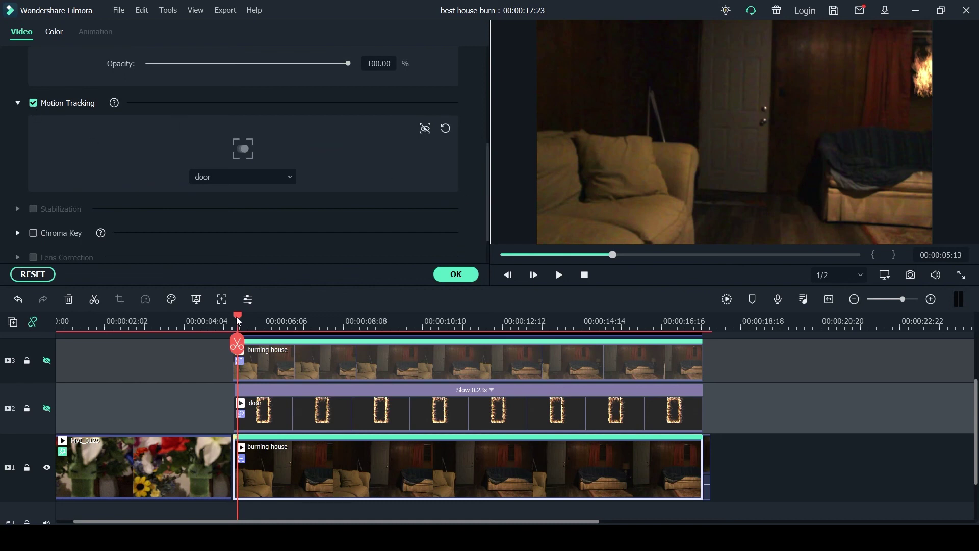
{"action": "left_click_drag", "start_coordinate": [236, 318], "coordinate": [234, 319]}
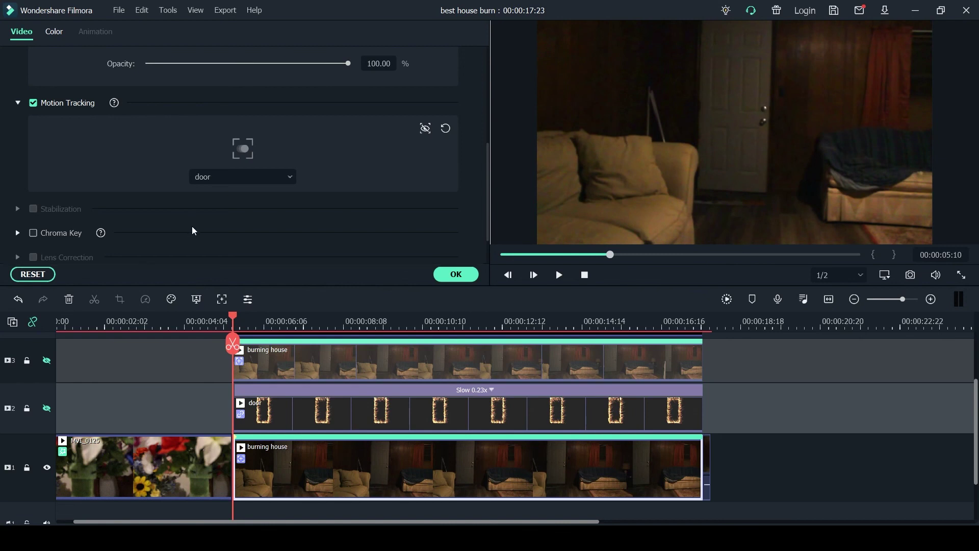
{"action": "key", "text": "Left"}
{"action": "key", "text": "Left"}
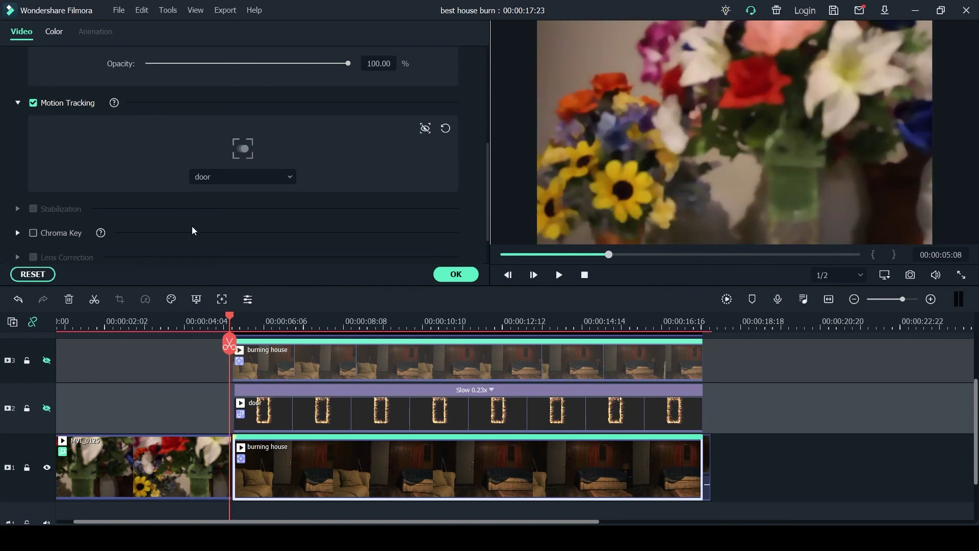
{"action": "key", "text": "Right"}
{"action": "key", "text": "Right"}
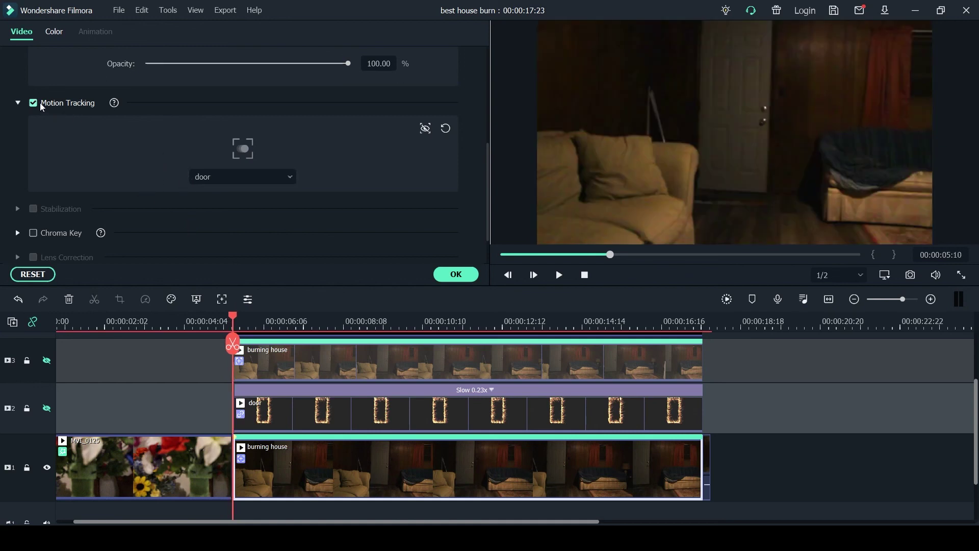
{"action": "left_click", "coordinate": [445, 128]}
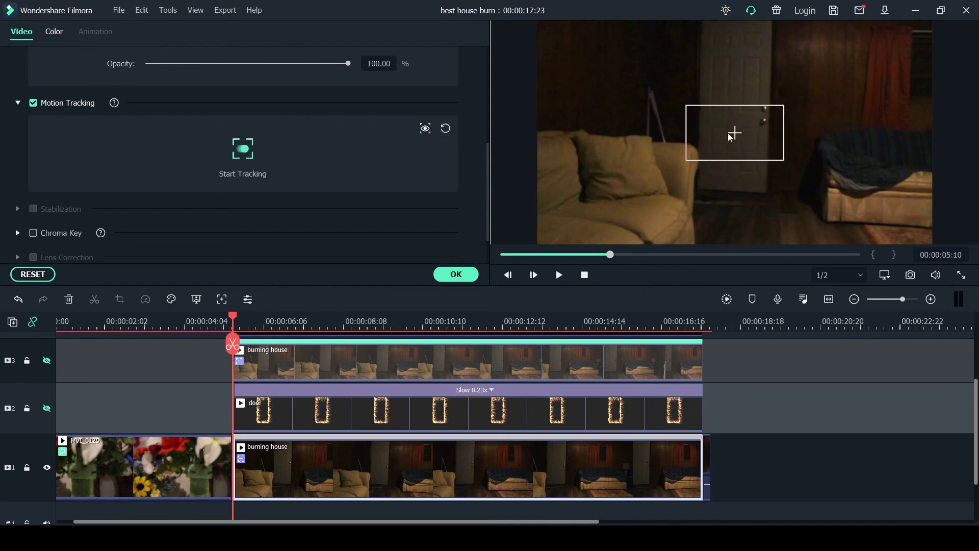
{"action": "left_click_drag", "start_coordinate": [729, 136], "coordinate": [760, 122]}
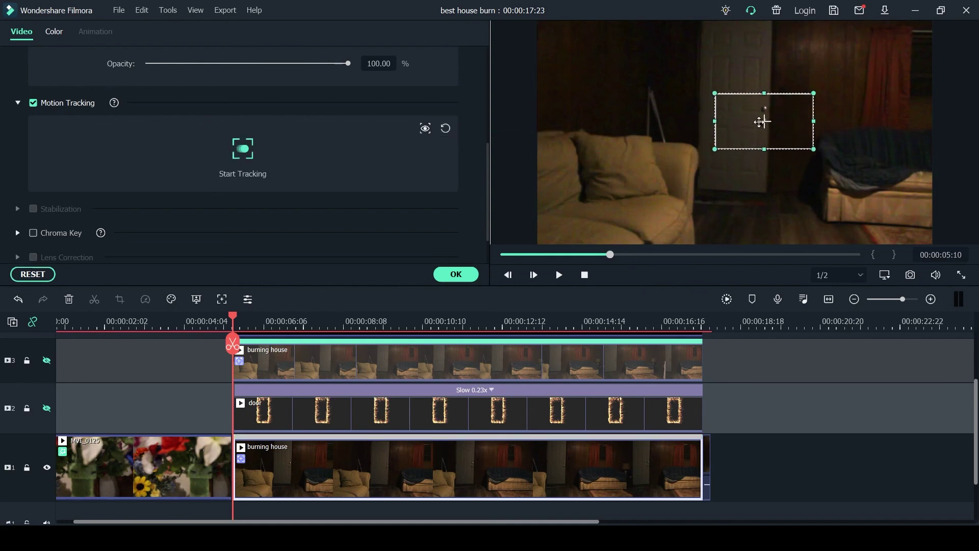
{"action": "left_click", "coordinate": [245, 158]}
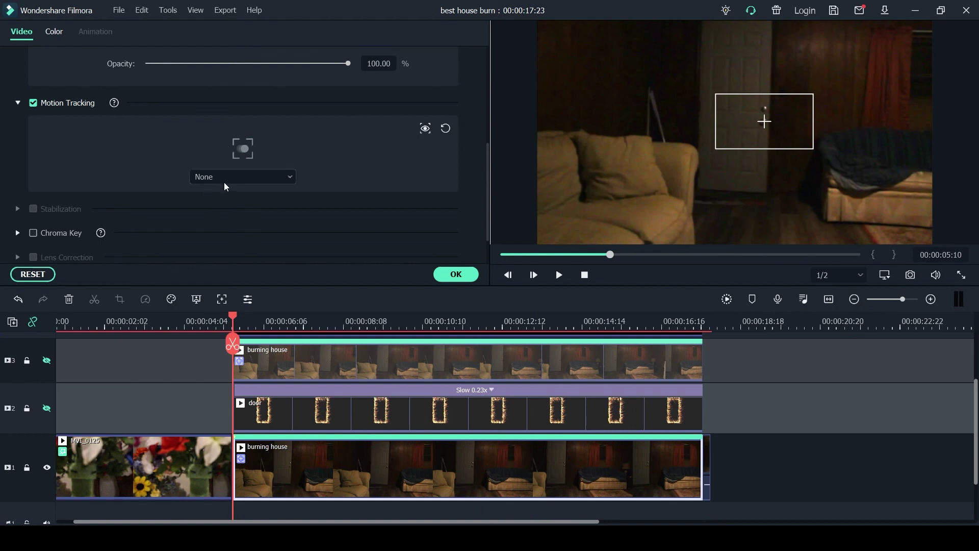
- Attach the door clip to the motion tracking, show track 2 and move the playhead to 00:00:05:16
{"action": "left_click", "coordinate": [228, 214]}
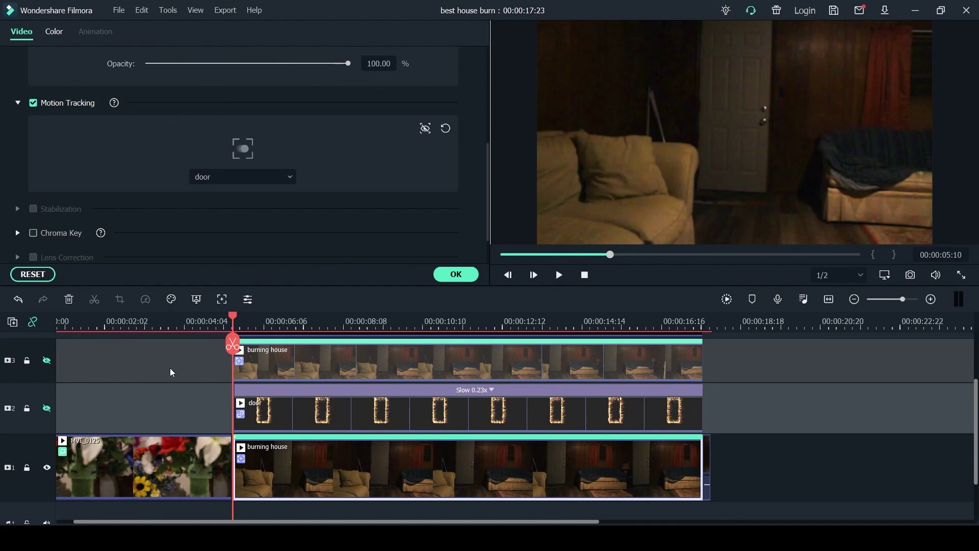
{"action": "left_click", "coordinate": [46, 408]}
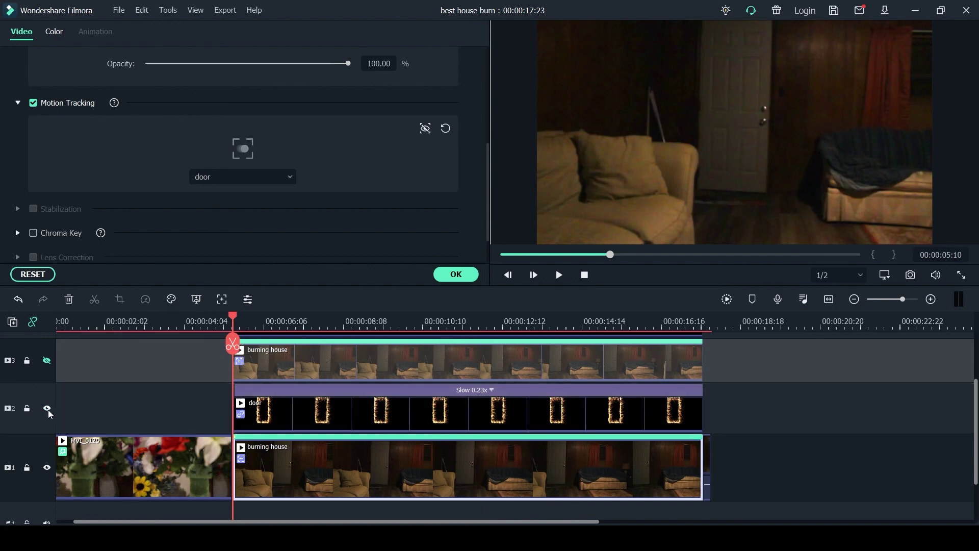
{"action": "left_click", "coordinate": [48, 408]}
{"action": "left_click", "coordinate": [48, 408]}
{"action": "mouse_move", "coordinate": [235, 319]}
{"action": "left_mouse_down"}
{"action": "mouse_move", "coordinate": [282, 315]}
{"action": "mouse_move", "coordinate": [234, 312]}
{"action": "mouse_move", "coordinate": [243, 315]}
{"action": "left_mouse_up"}
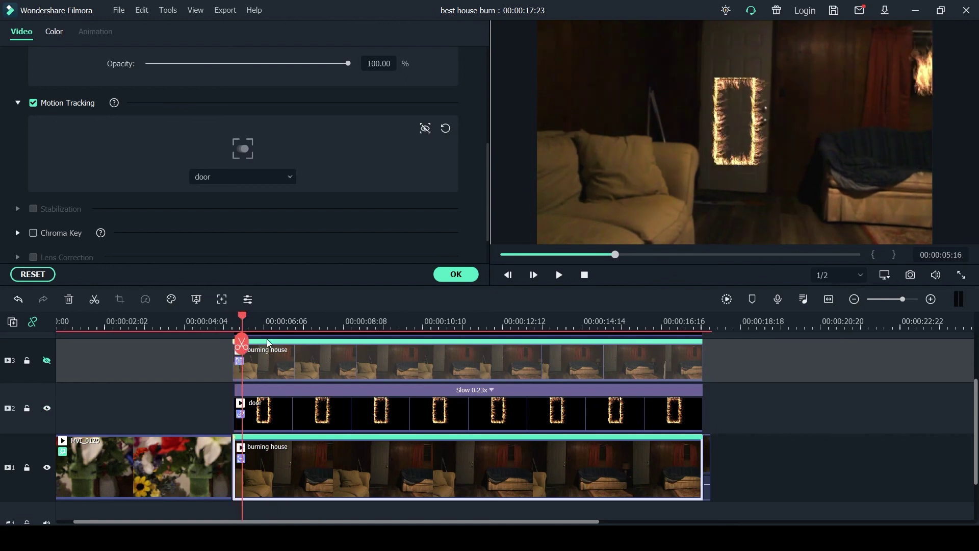
- Set the door clip's scale to 100% so the flames frame the door
{"action": "left_click", "coordinate": [330, 405]}
{"action": "left_click_drag", "start_coordinate": [330, 405], "coordinate": [323, 407]}
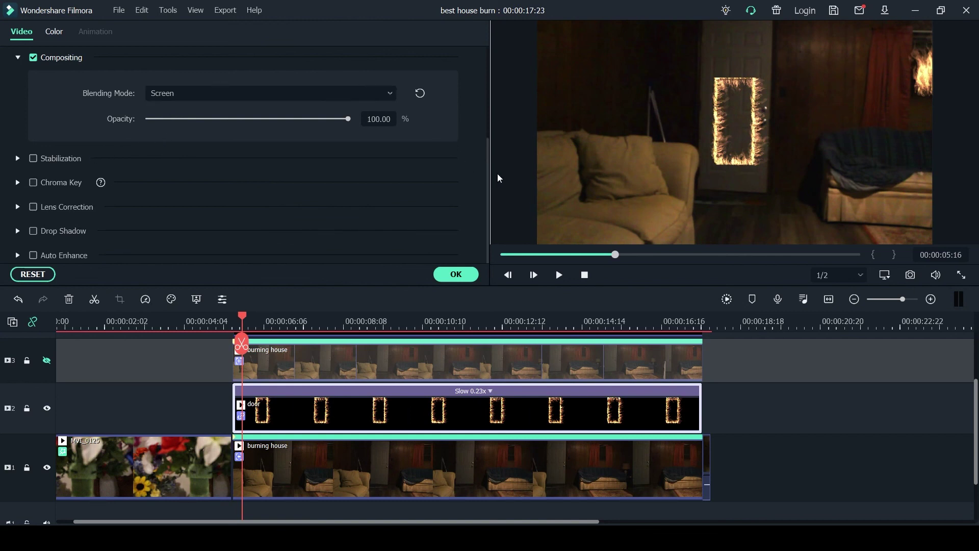
{"action": "scroll", "coordinate": [335, 76], "scroll_direction": "up", "scroll_amount": 3}
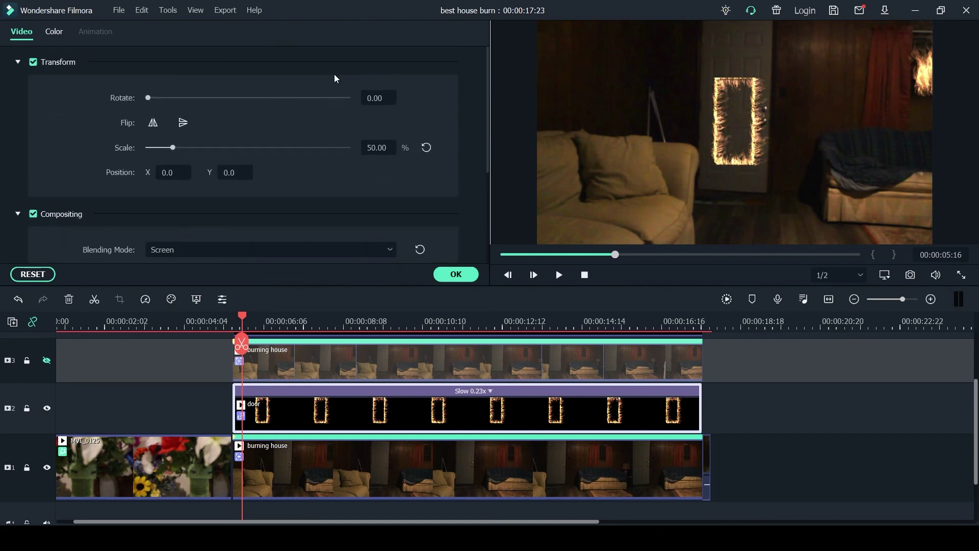
{"action": "left_click", "coordinate": [376, 148]}
{"action": "type", "text": "100"}
{"action": "key", "text": "Return"}
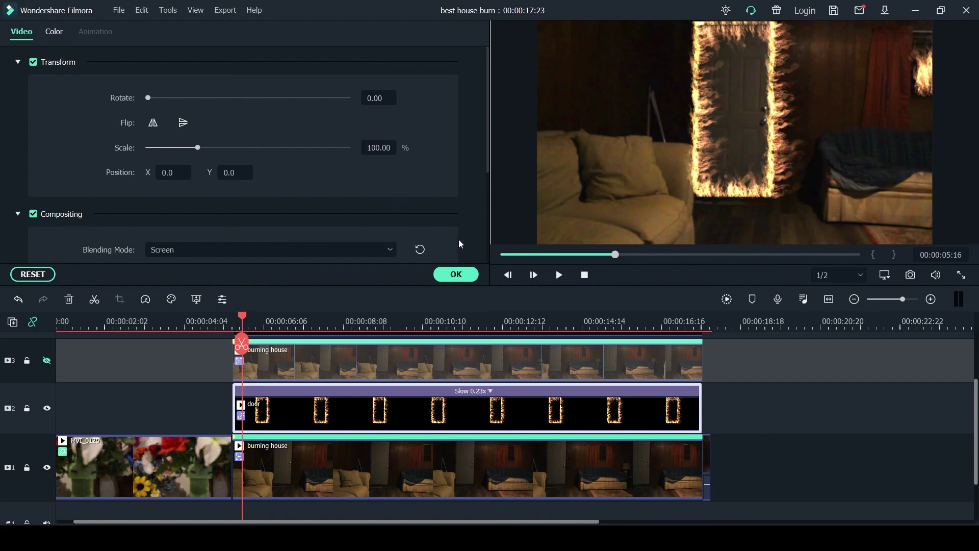
- Play back the footage to check the door fire
{"action": "left_click", "coordinate": [559, 275]}
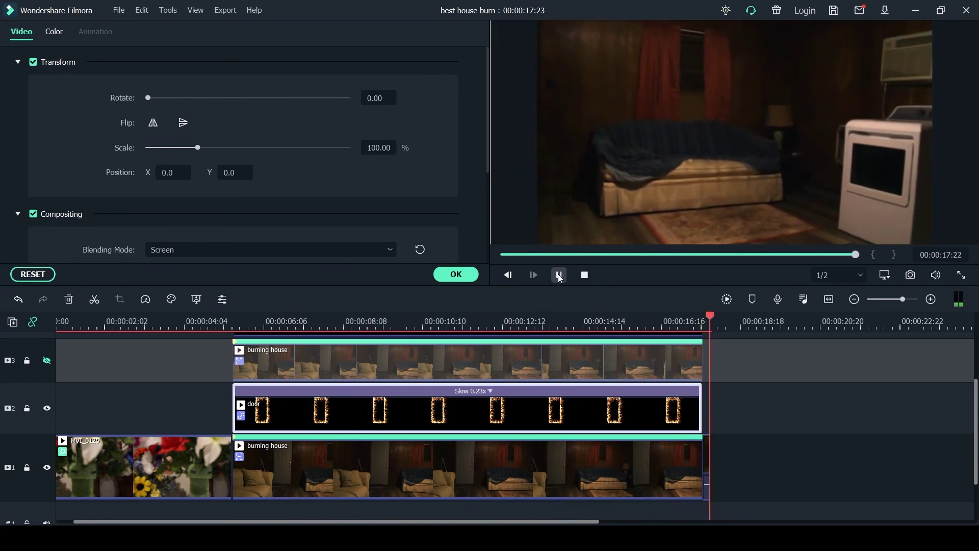
{"action": "left_click", "coordinate": [559, 275]}
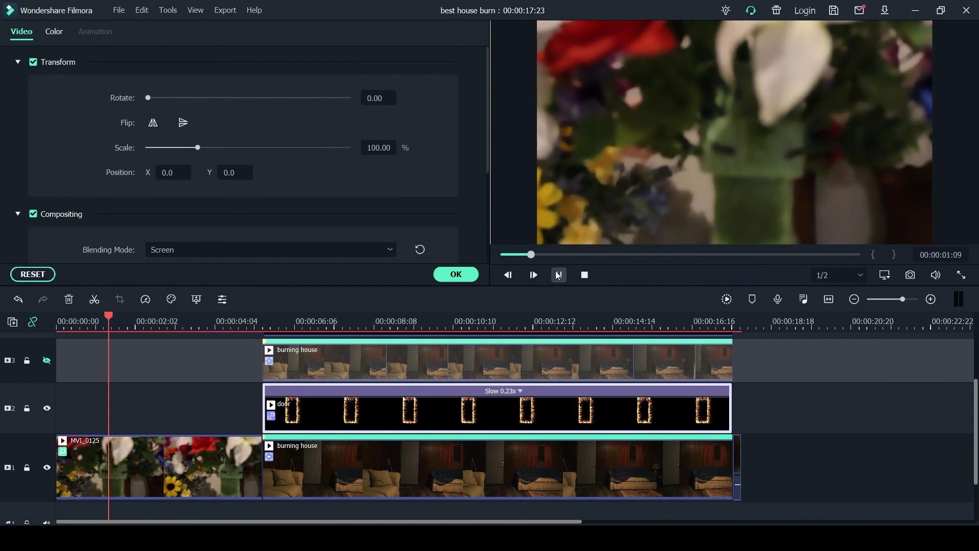
{"action": "left_click", "coordinate": [560, 276]}
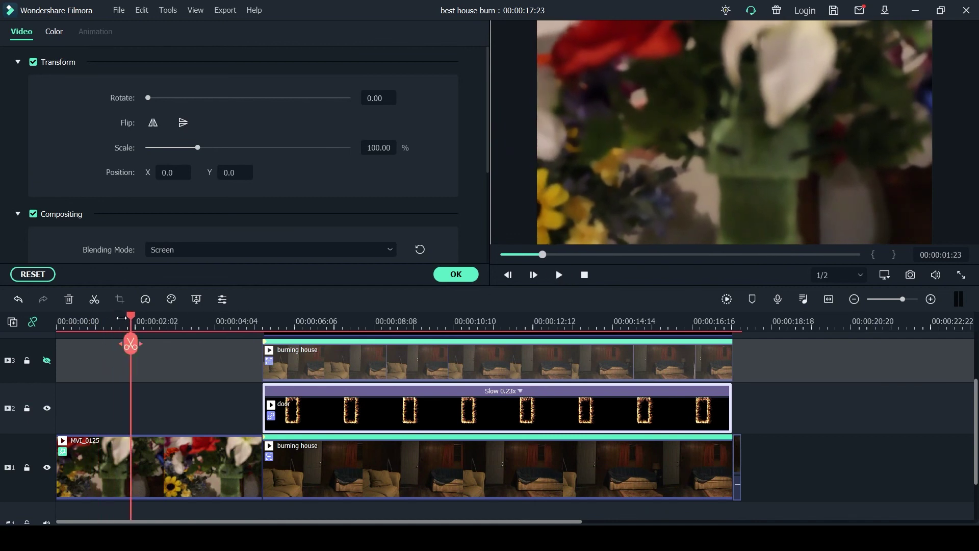
- Motion-track the short clip at the end of track 1 from 00:00:17:18 with the tracker box over the window
{"action": "left_click_drag", "start_coordinate": [132, 320], "coordinate": [734, 380]}
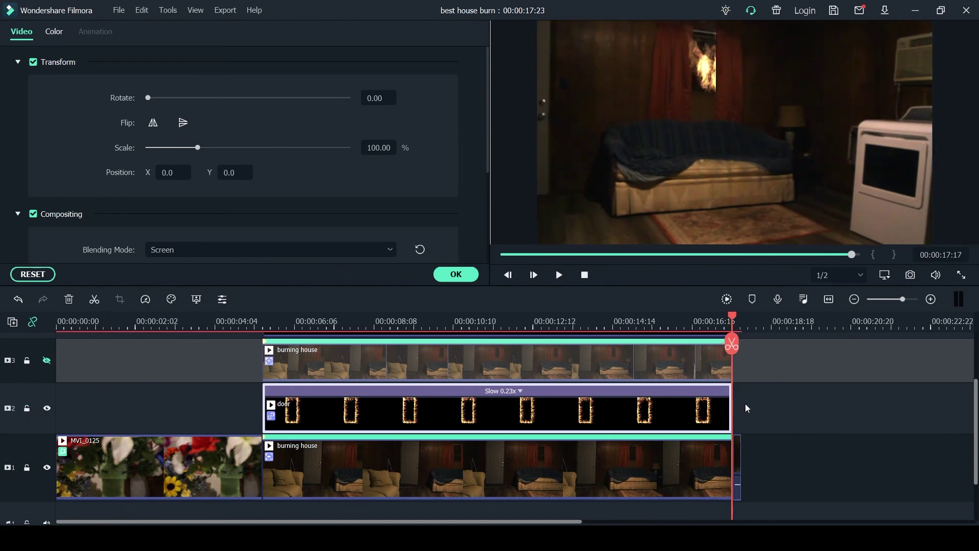
{"action": "key", "text": "Right"}
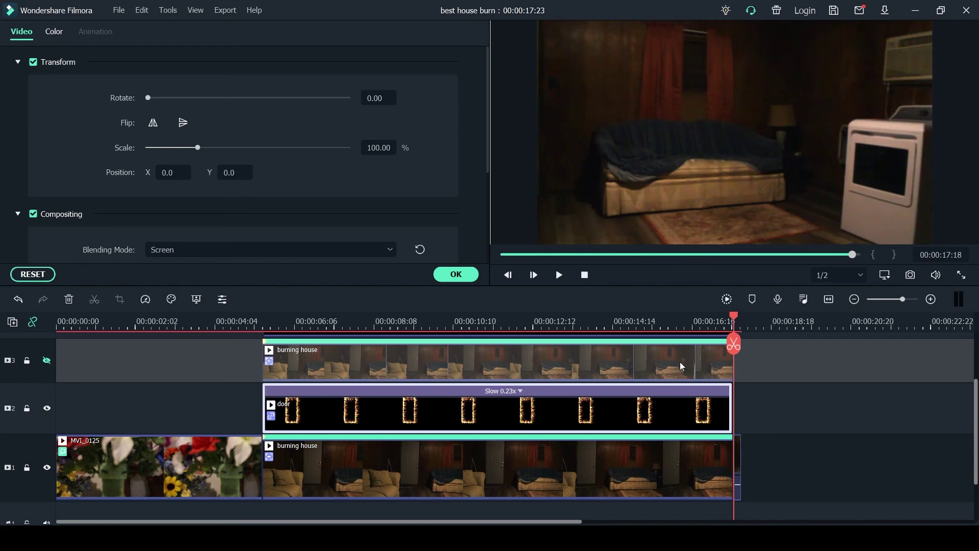
{"action": "left_click", "coordinate": [736, 451]}
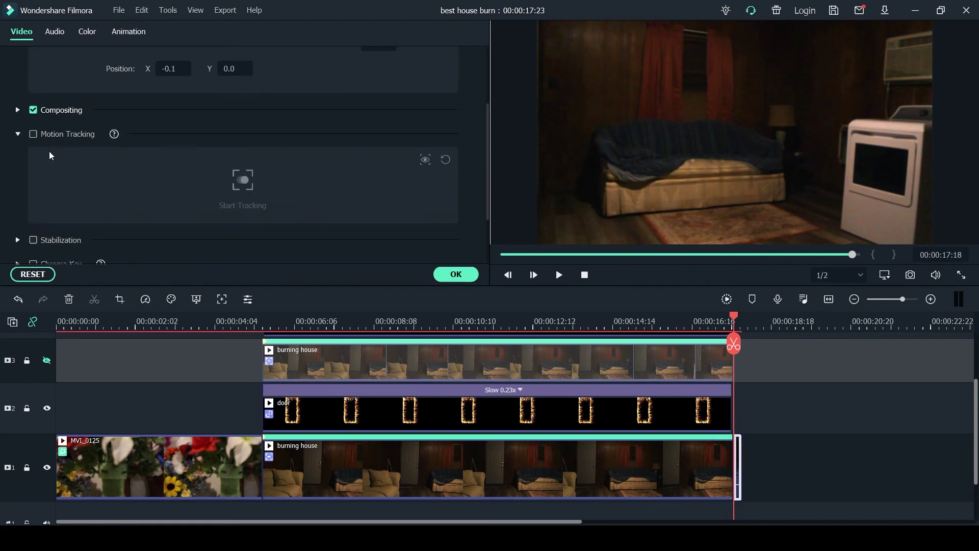
{"action": "left_click", "coordinate": [34, 134]}
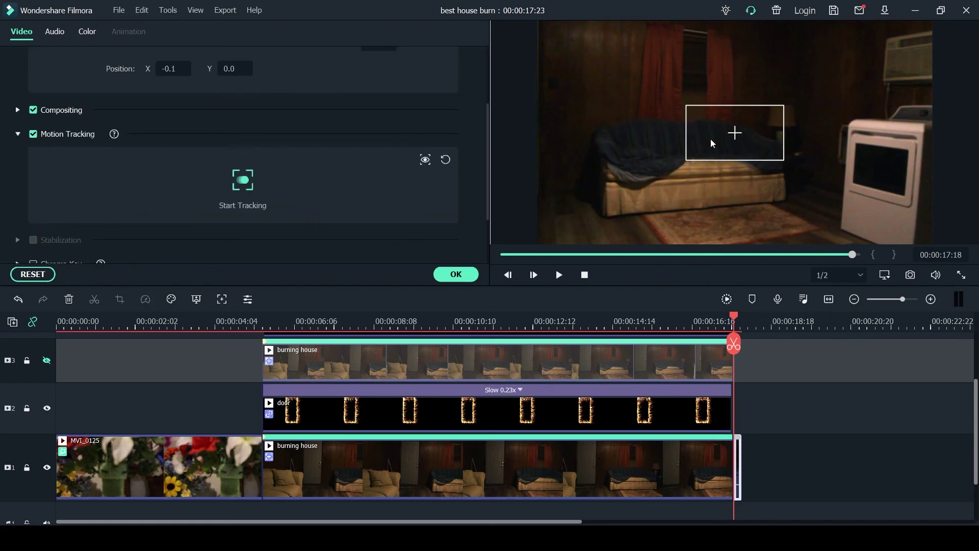
{"action": "left_click_drag", "start_coordinate": [735, 134], "coordinate": [694, 71]}
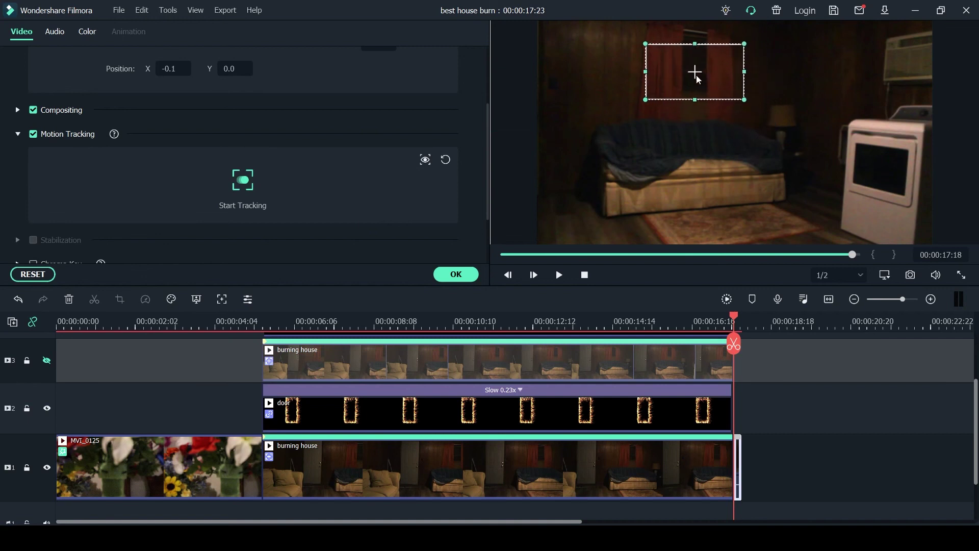
{"action": "left_click", "coordinate": [240, 183]}
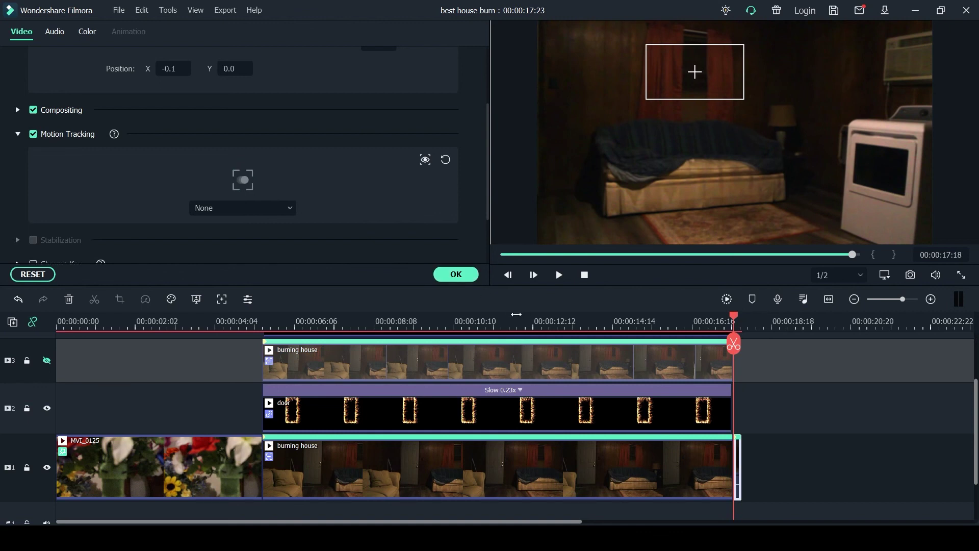
- Add the eindow cengter clip to track 2 at 00:00:17:18 and trim it to end with the short clip on track 1
{"action": "scroll", "coordinate": [517, 316], "scroll_direction": "up", "scroll_amount": 5}
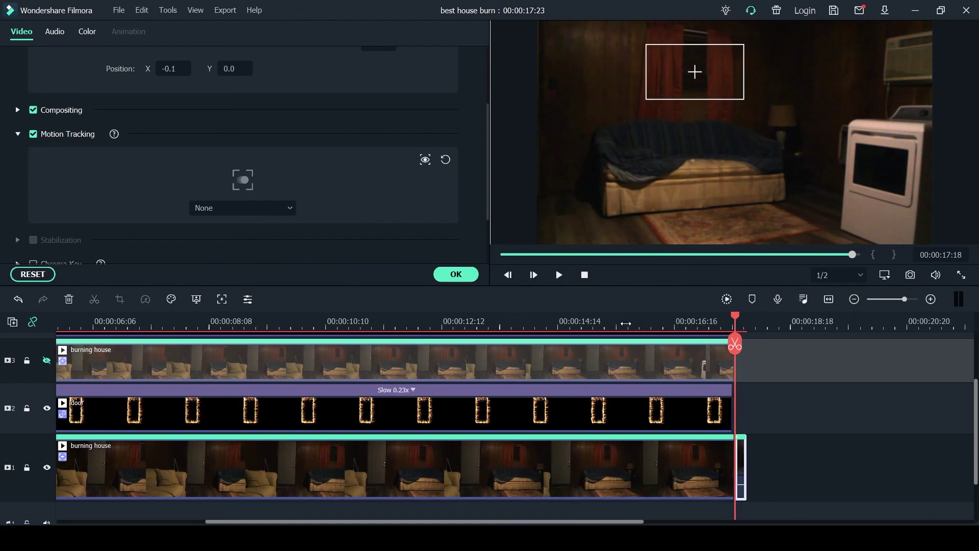
{"action": "scroll", "coordinate": [565, 317], "scroll_direction": "down", "scroll_amount": 3}
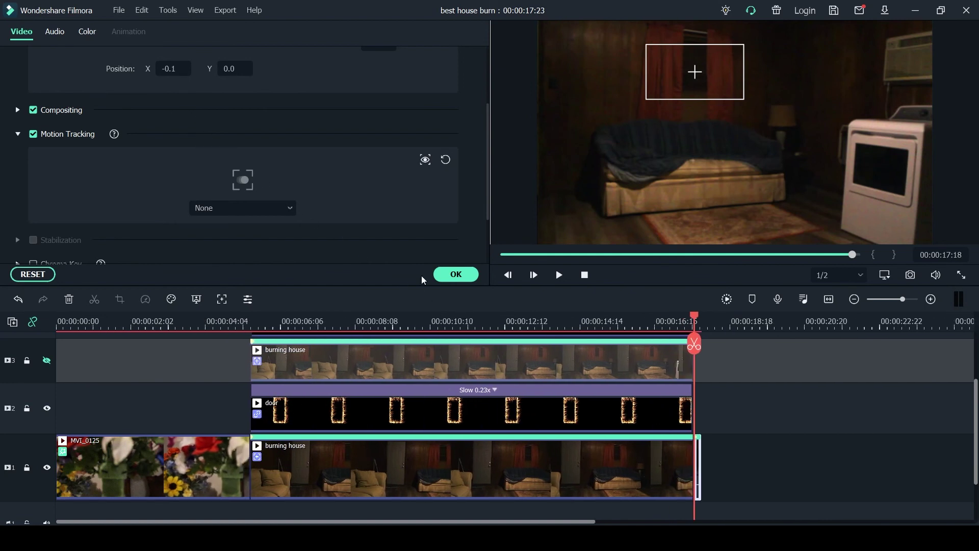
{"action": "left_click", "coordinate": [446, 274]}
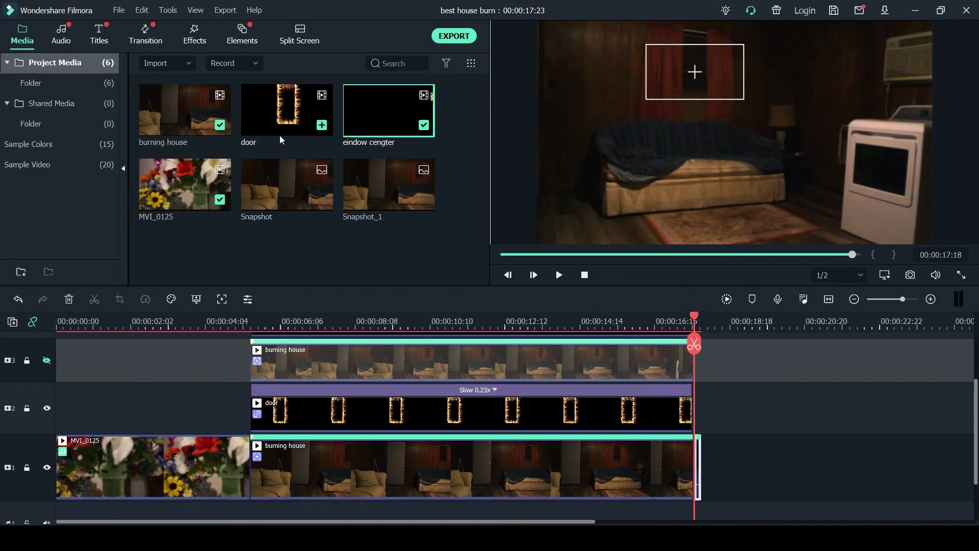
{"action": "left_click_drag", "start_coordinate": [358, 122], "coordinate": [692, 397]}
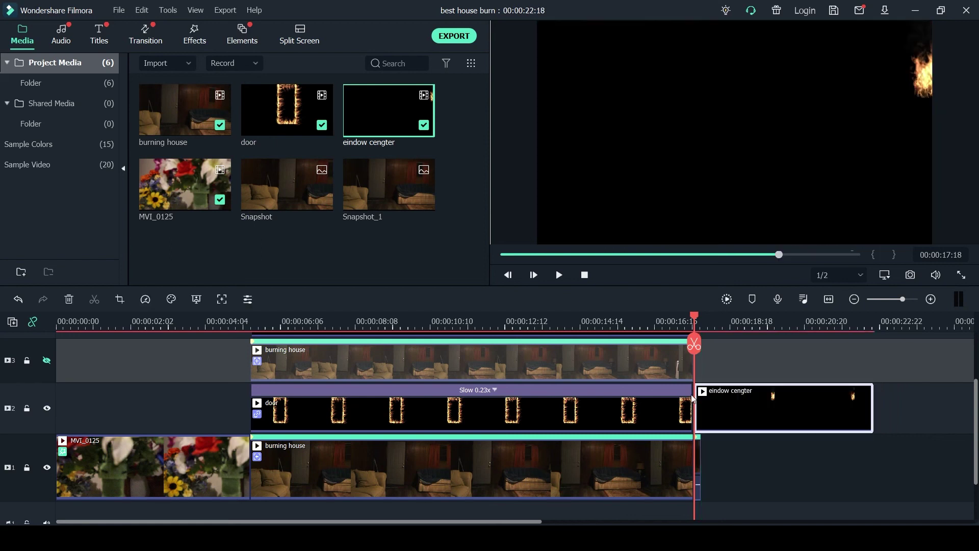
{"action": "left_click_drag", "start_coordinate": [872, 408], "coordinate": [700, 428]}
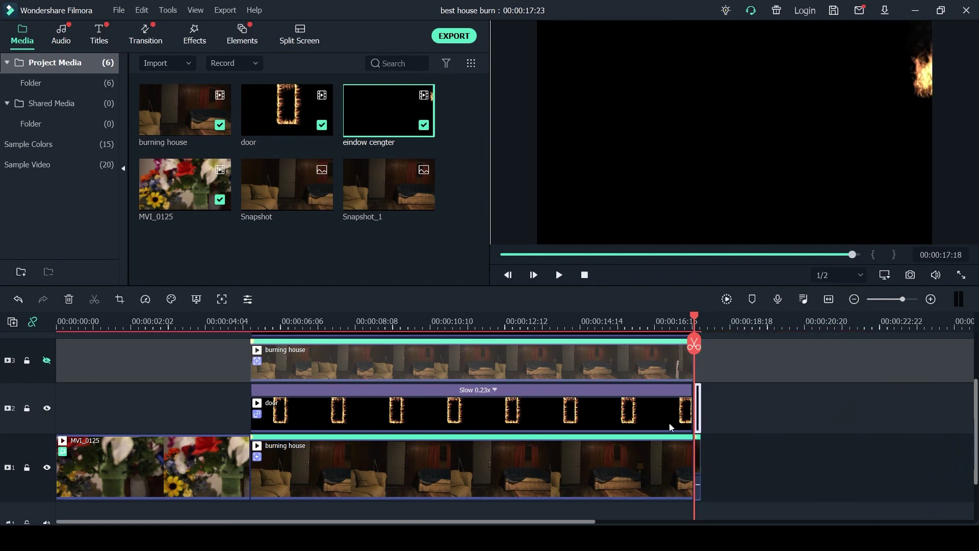
- Set the short eindow cengter clip's blending mode to Screen and move its flames onto the window at X -454.5, Y 0.0
{"action": "double_click", "coordinate": [699, 412]}
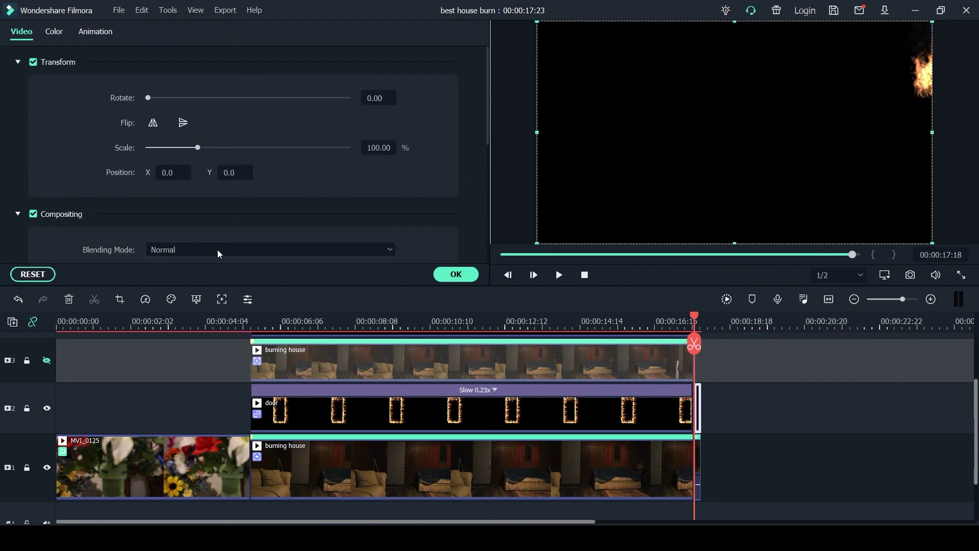
{"action": "left_click", "coordinate": [234, 390]}
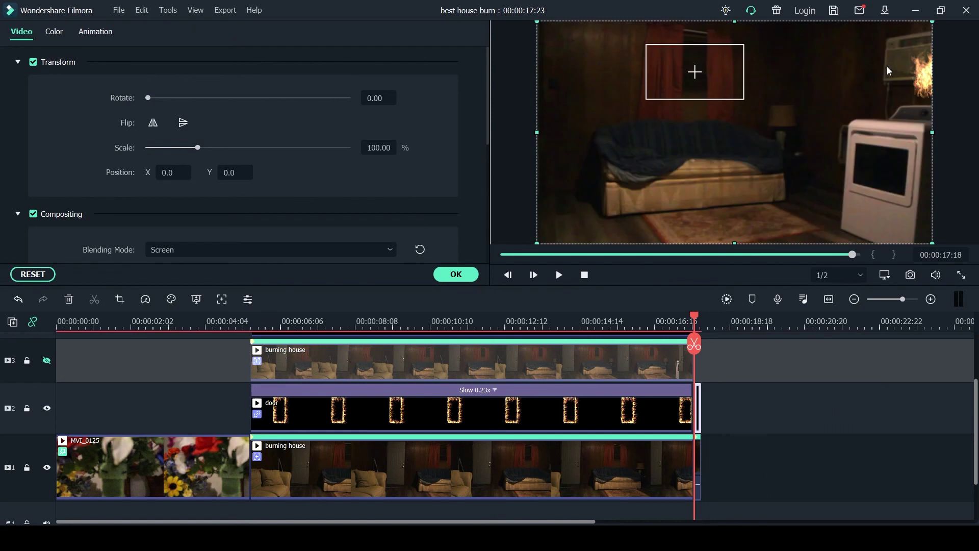
{"action": "left_click_drag", "start_coordinate": [925, 76], "coordinate": [693, 76]}
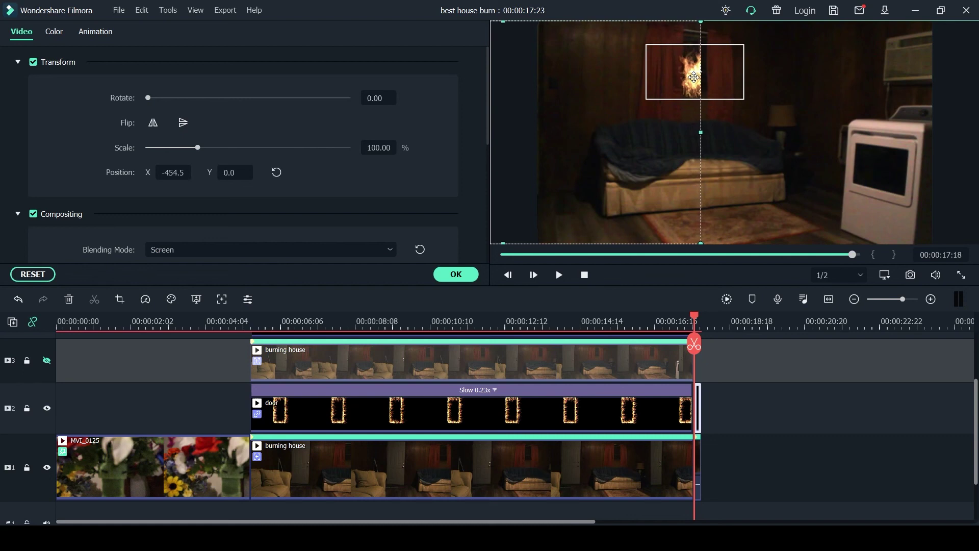
- Attach the eindow cengter clip to the short clip's motion tracking and move the flames onto the window at X -264.3, Y 53.1
{"action": "left_click", "coordinate": [696, 441]}
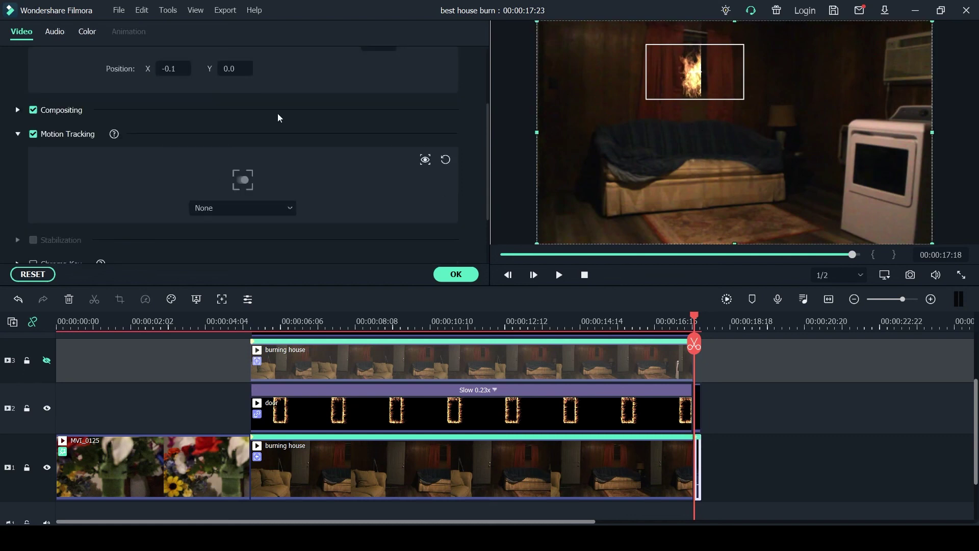
{"action": "left_click", "coordinate": [225, 247]}
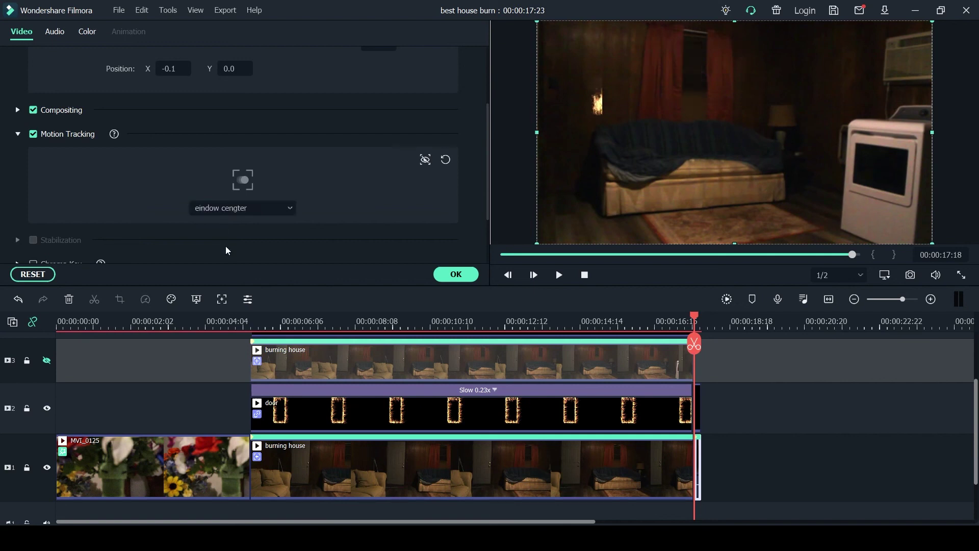
{"action": "left_click_drag", "start_coordinate": [597, 102], "coordinate": [693, 74]}
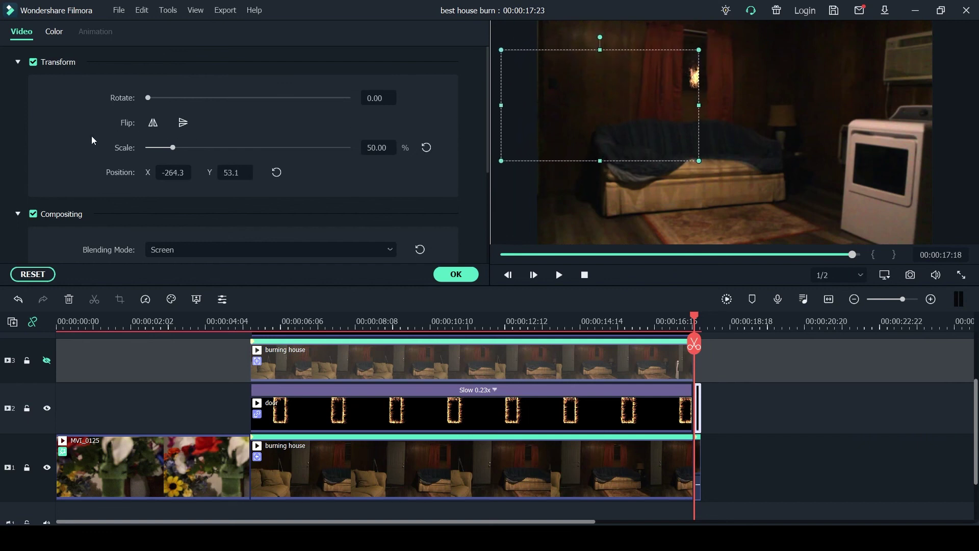
- Set the short eindow cengter clip's scale to 100% and reposition its flames in the window at X -450.5, Y 9.0
{"action": "left_click", "coordinate": [385, 143]}
{"action": "type", "text": "100"}
{"action": "key", "text": "Return"}
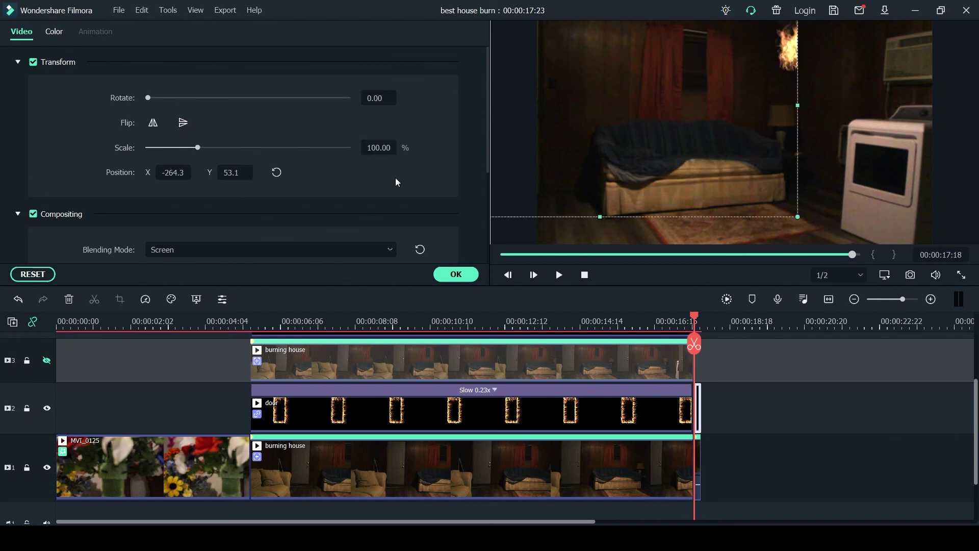
{"action": "left_click", "coordinate": [782, 61]}
{"action": "left_click_drag", "start_coordinate": [782, 60], "coordinate": [696, 83]}
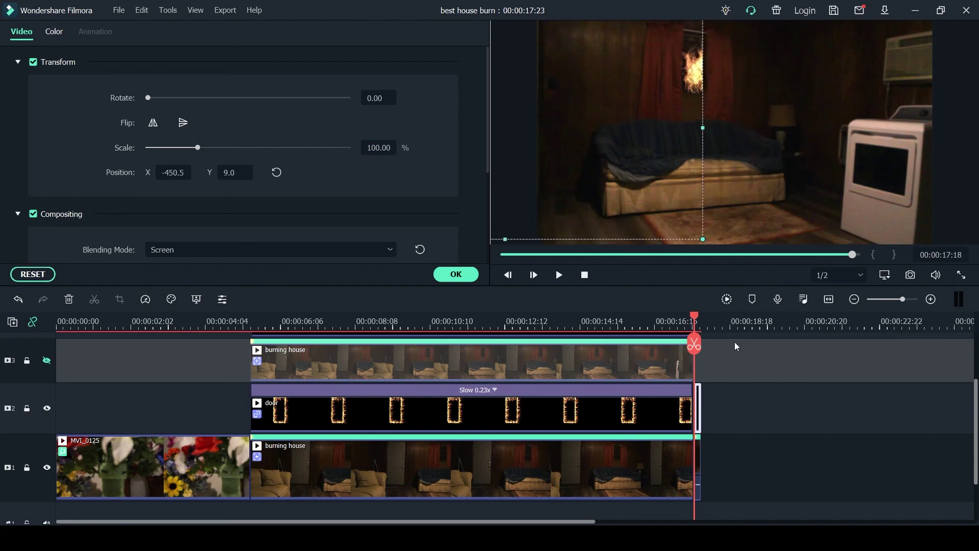
- Play the whole sequence from 00:00:00:00 to review the fire effects
{"action": "left_click_drag", "start_coordinate": [694, 320], "coordinate": [1, 322]}
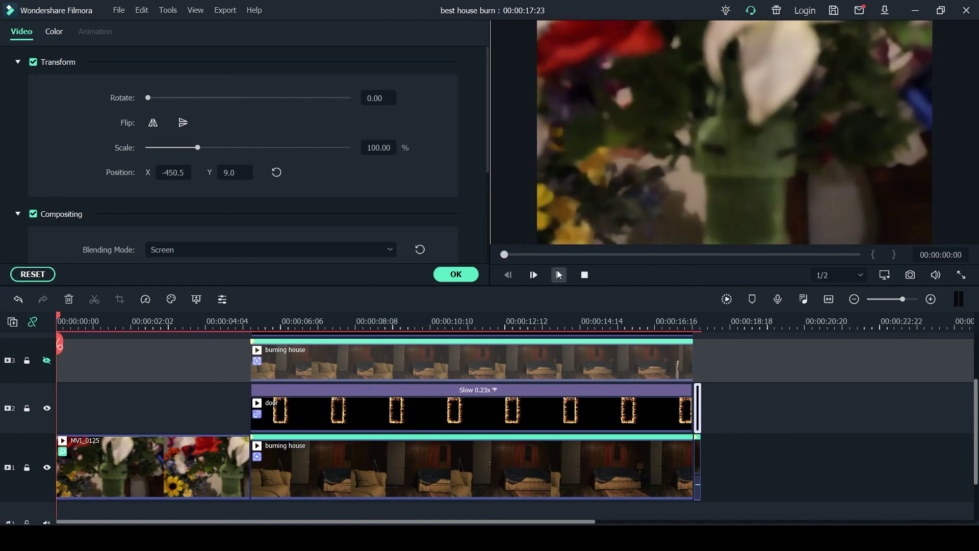
{"action": "left_click", "coordinate": [559, 275]}
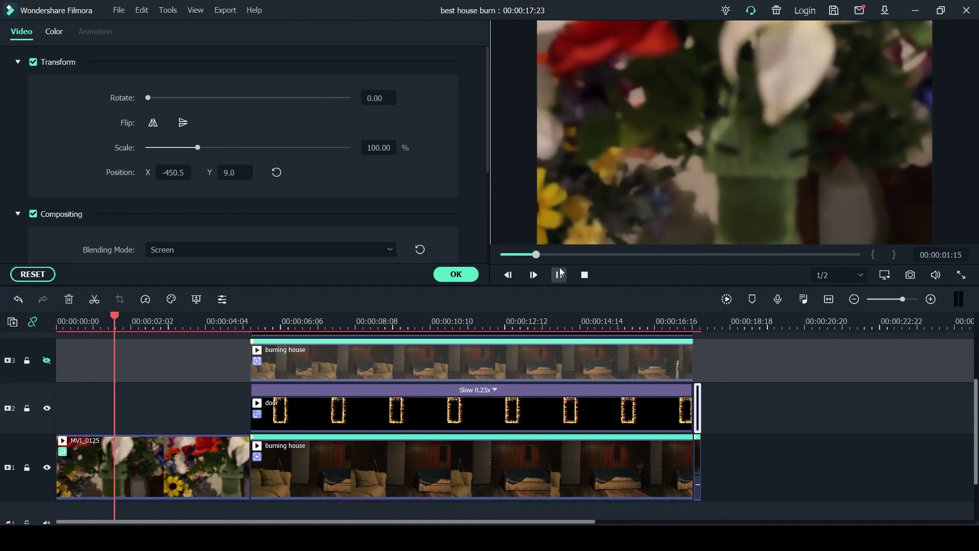